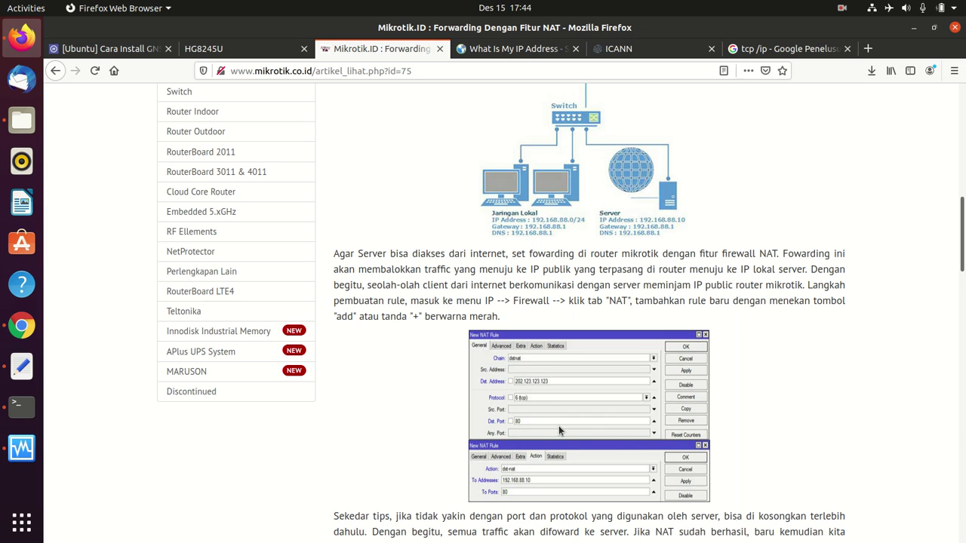
- Open a new Firefox tab next to the Mikrotik.ID NAT forwarding article
{"action": "left_click", "coordinate": [869, 49]}
- Load stmik-budidarma.ac.id in the new tab
{"action": "type", "text": "stmik"}
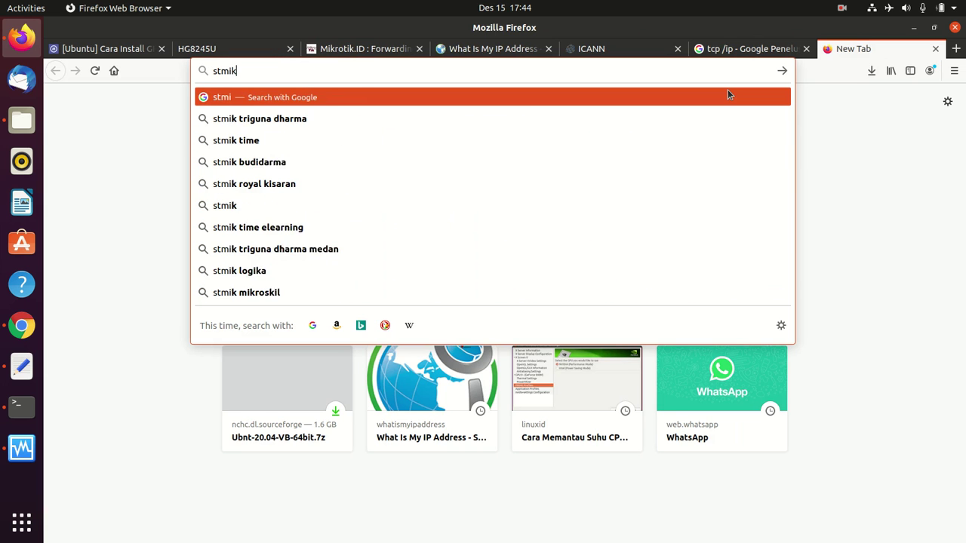
{"action": "type", "text": "-budidar"}
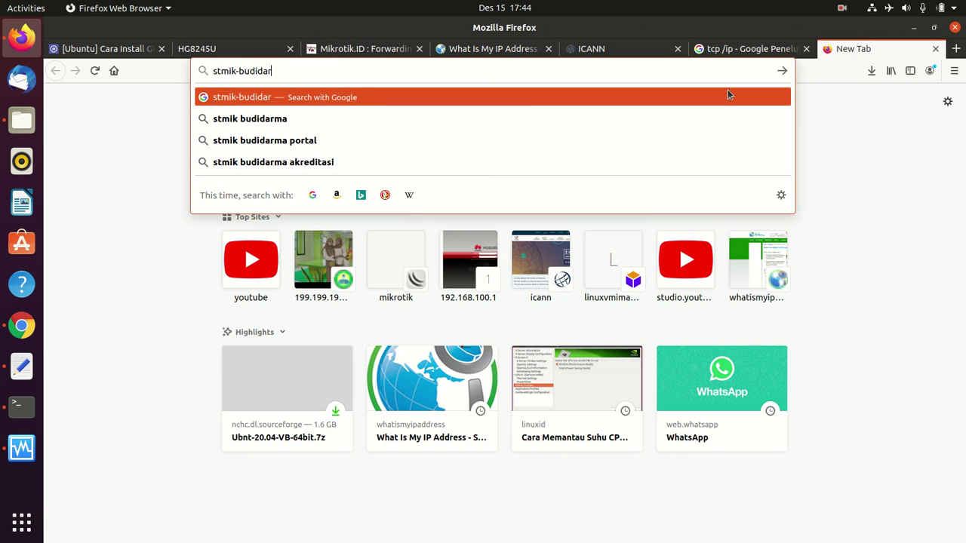
{"action": "type", "text": "ma.c"}
{"action": "key", "text": "BackSpace"}
{"action": "key", "text": "BackSpace"}
{"action": "type", "text": "ac.id"}
{"action": "key", "text": "Return"}
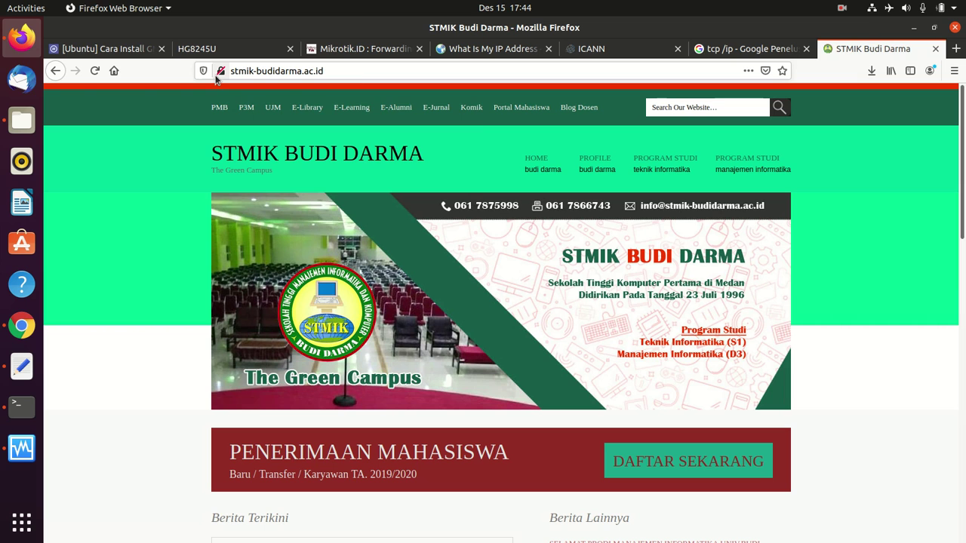
{"action": "left_click", "coordinate": [220, 71]}
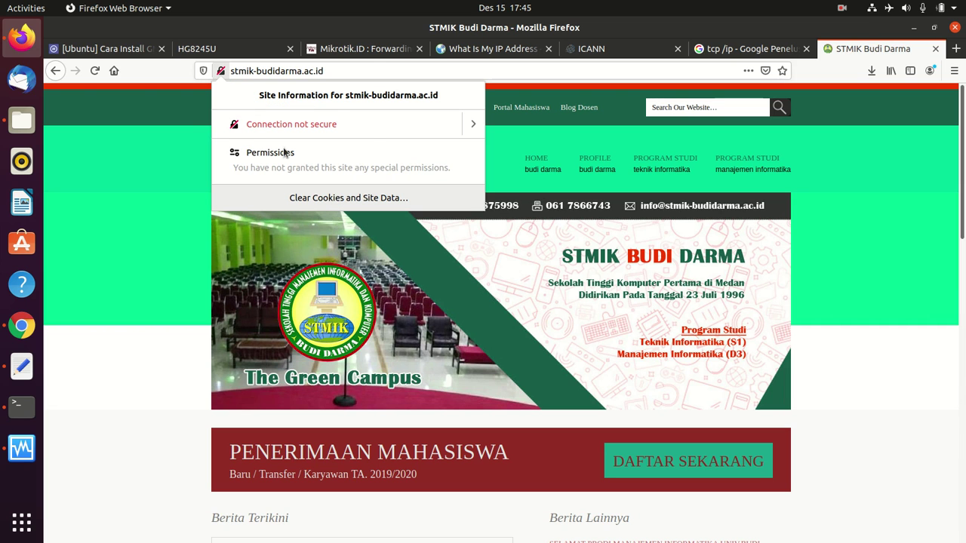
{"action": "left_click", "coordinate": [279, 72]}
{"action": "key", "text": "Home"}
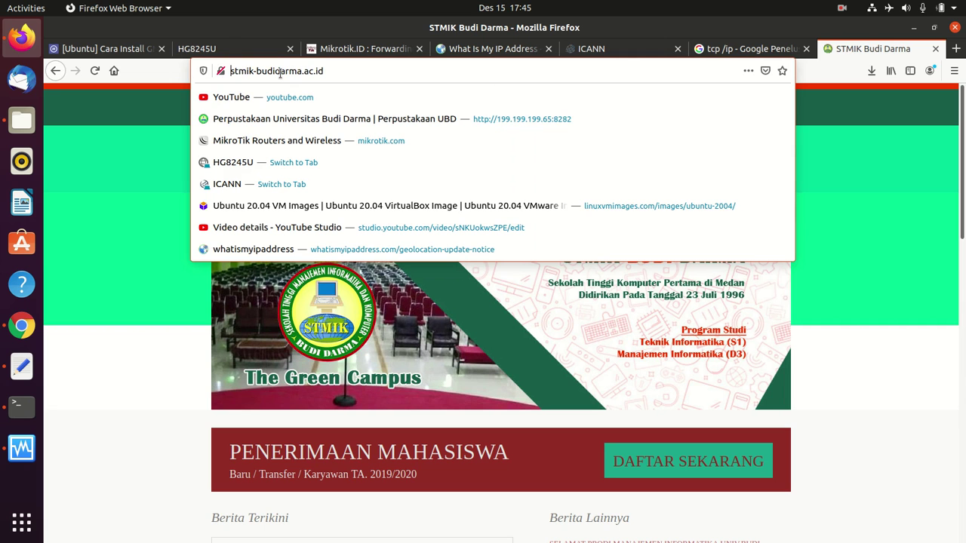
{"action": "type", "text": "https://"}
{"action": "key", "text": "Return"}
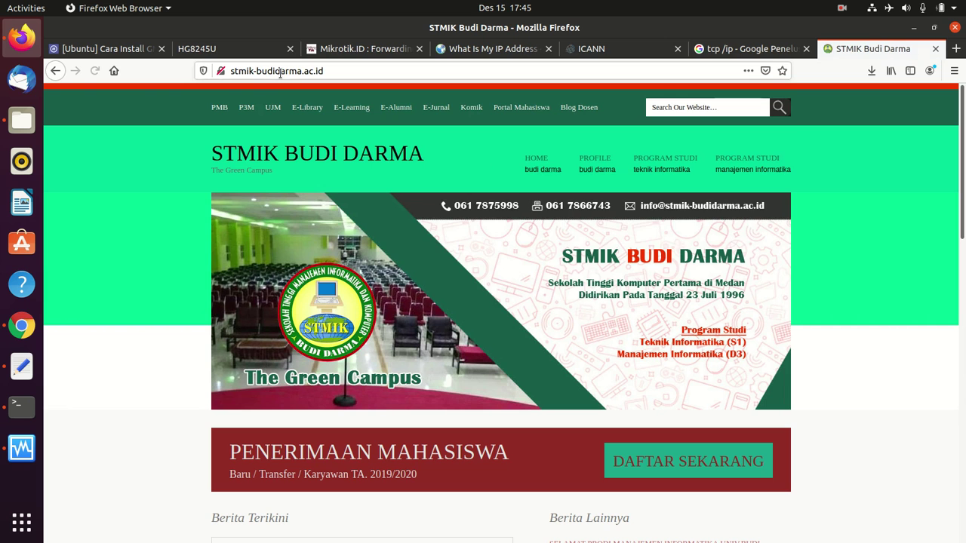
{"action": "left_click", "coordinate": [280, 71]}
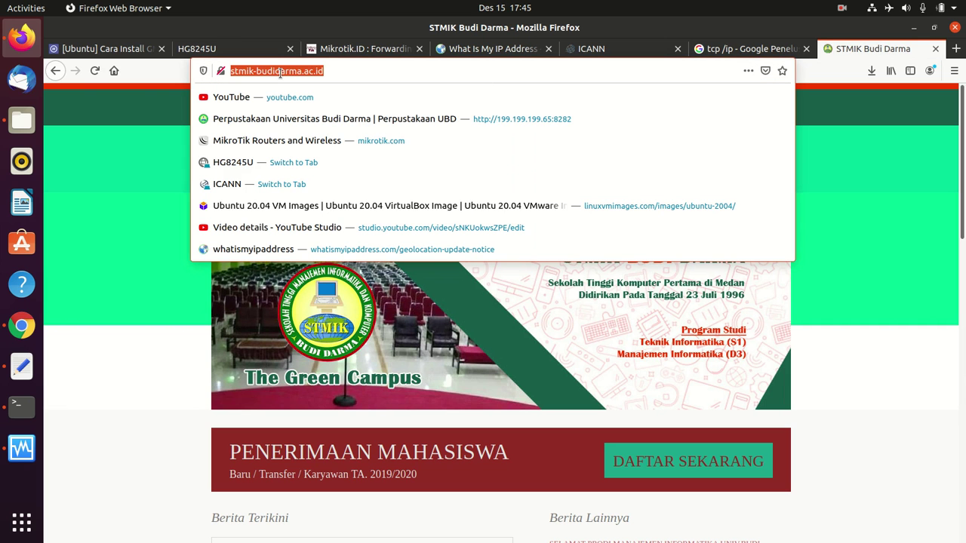
{"action": "key", "text": "Home"}
{"action": "type", "text": "https://"}
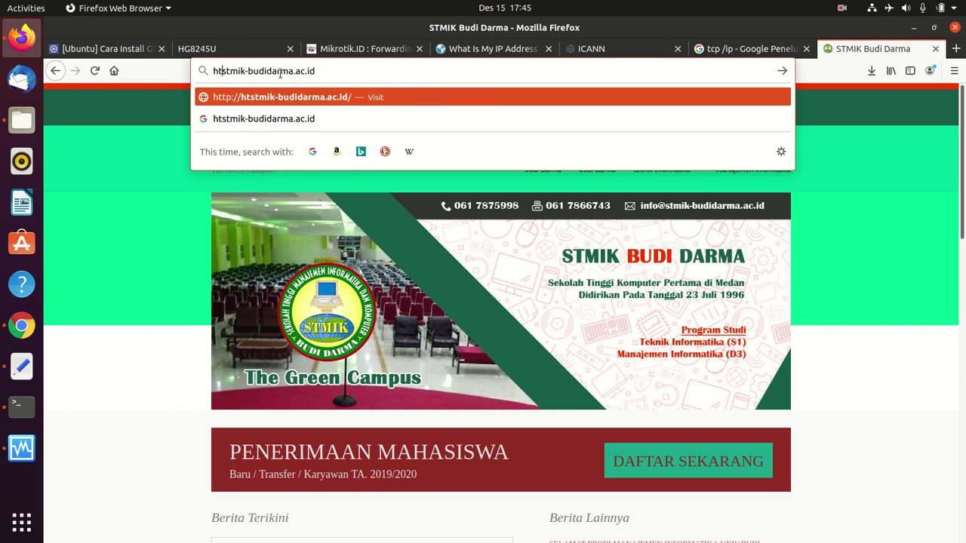
{"action": "key", "text": "Return"}
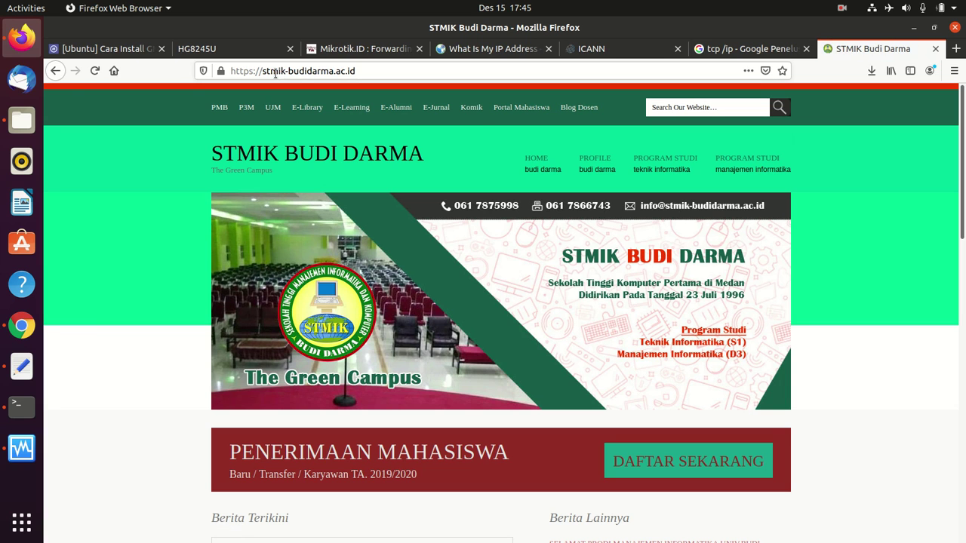
{"action": "left_click", "coordinate": [221, 70]}
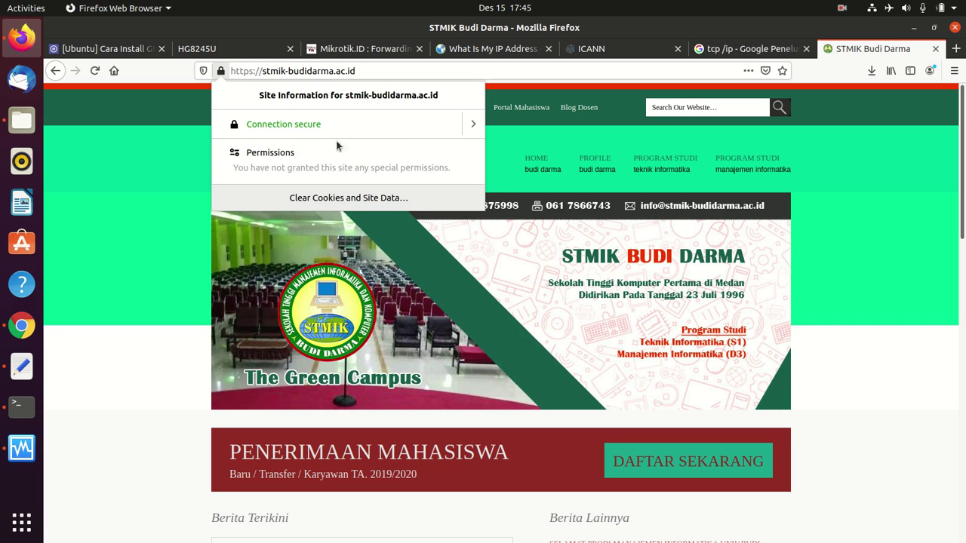
{"action": "left_click", "coordinate": [160, 326]}
- Go back to the Mikrotik.ID NAT article tab
{"action": "left_click", "coordinate": [353, 72]}
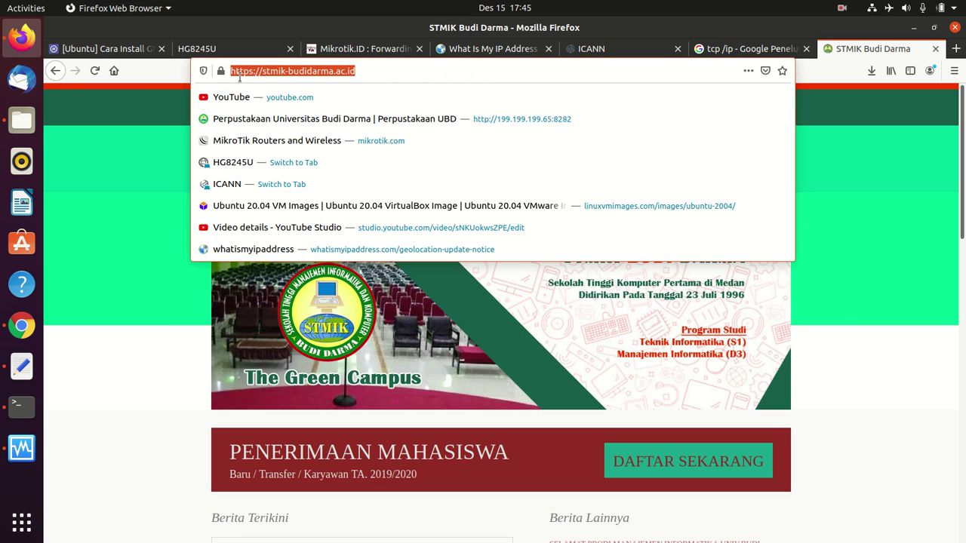
{"action": "left_click", "coordinate": [748, 48]}
{"action": "left_click", "coordinate": [363, 48]}
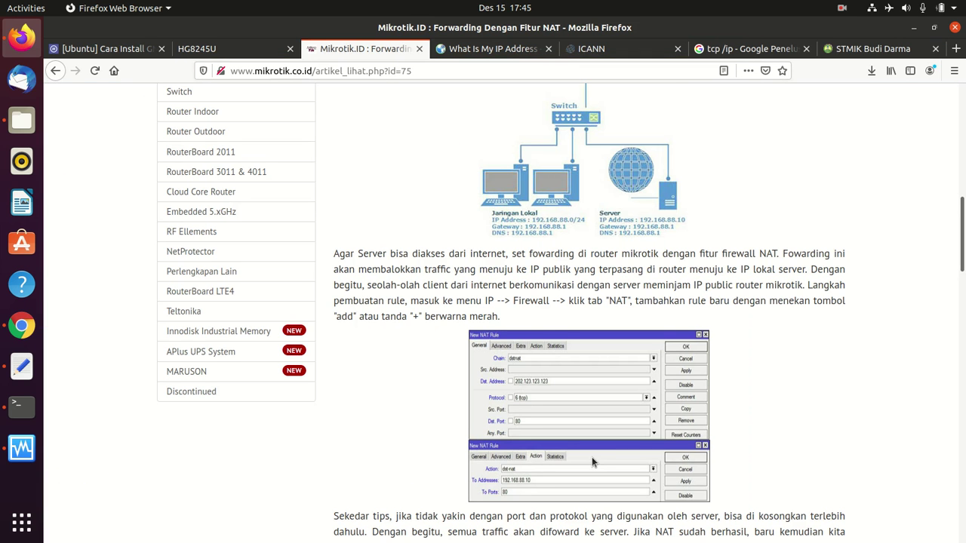
{"action": "scroll", "coordinate": [592, 457], "scroll_direction": "down", "scroll_amount": 2}
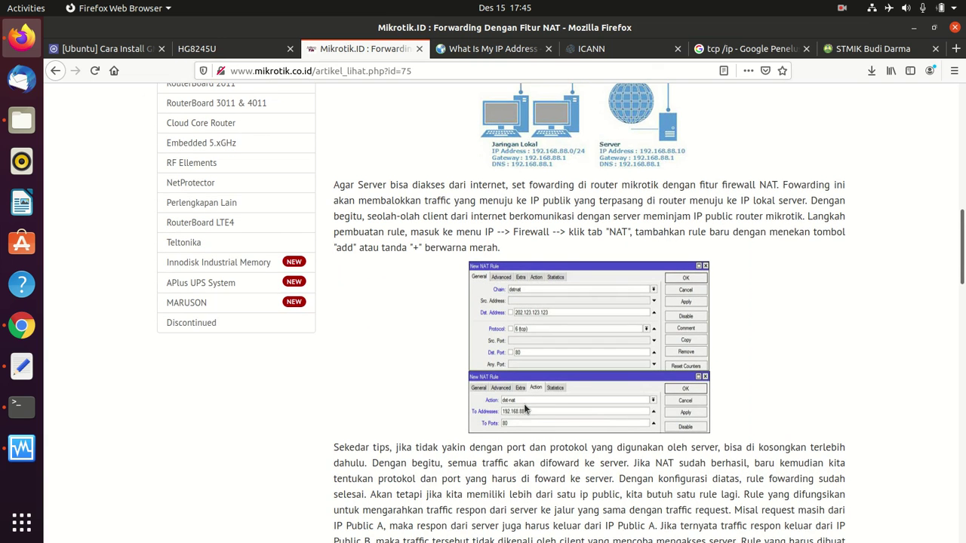
{"action": "scroll", "coordinate": [525, 409], "scroll_direction": "down", "scroll_amount": 1}
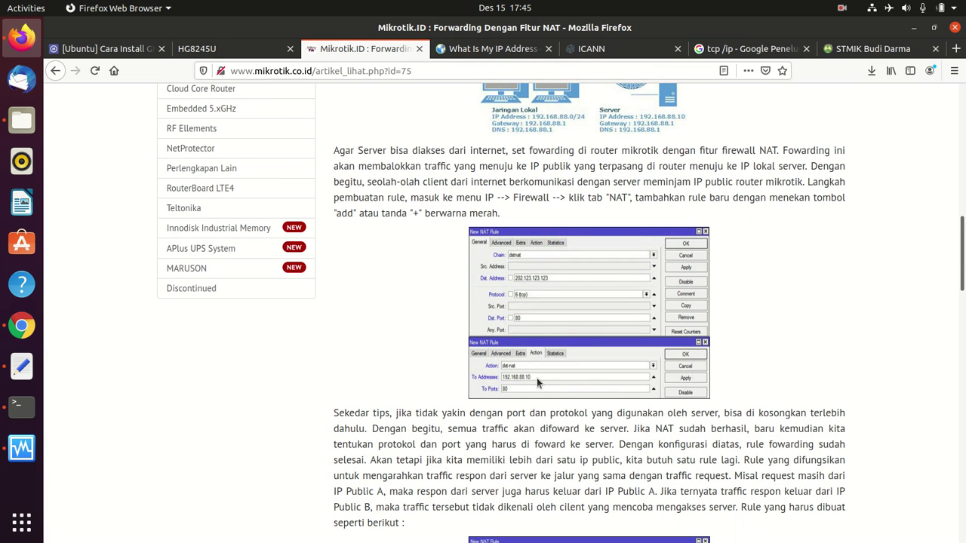
{"action": "scroll", "coordinate": [536, 379], "scroll_direction": "up", "scroll_amount": 1}
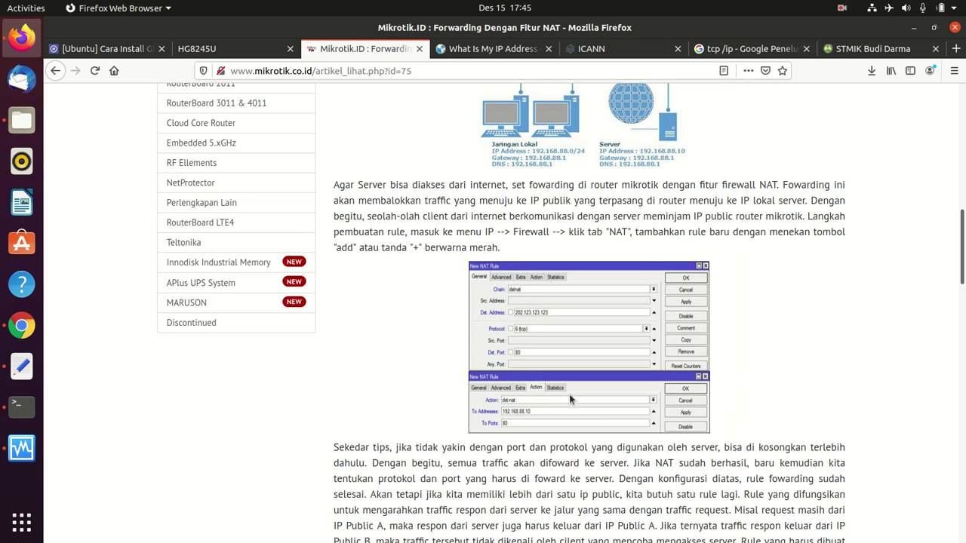
{"action": "scroll", "coordinate": [526, 424], "scroll_direction": "up", "scroll_amount": 1}
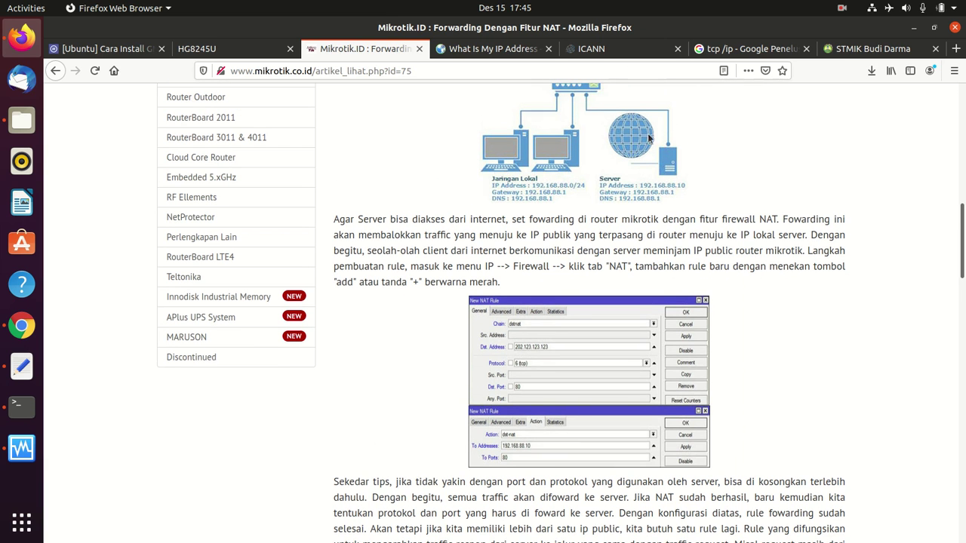
{"action": "scroll", "coordinate": [670, 181], "scroll_direction": "down", "scroll_amount": 6}
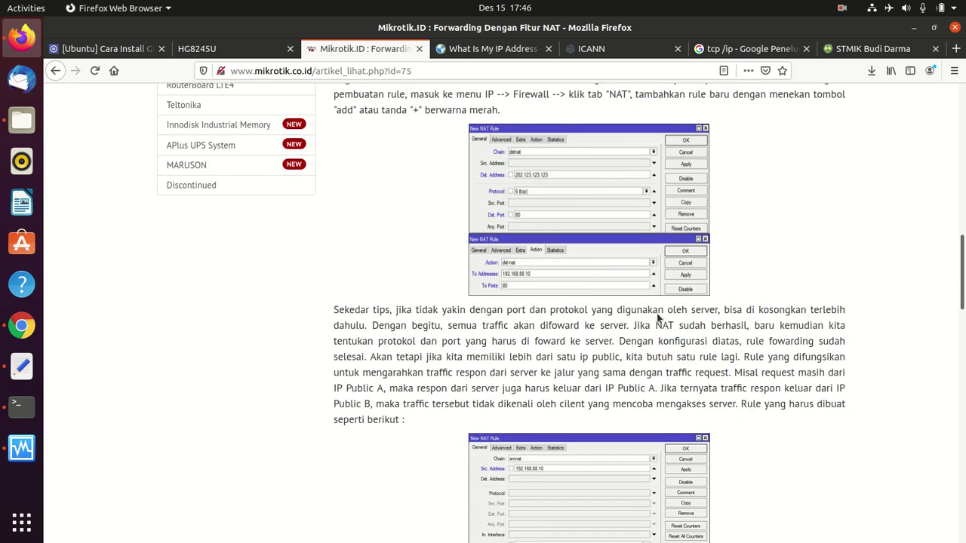
{"action": "scroll", "coordinate": [551, 407], "scroll_direction": "up", "scroll_amount": 4}
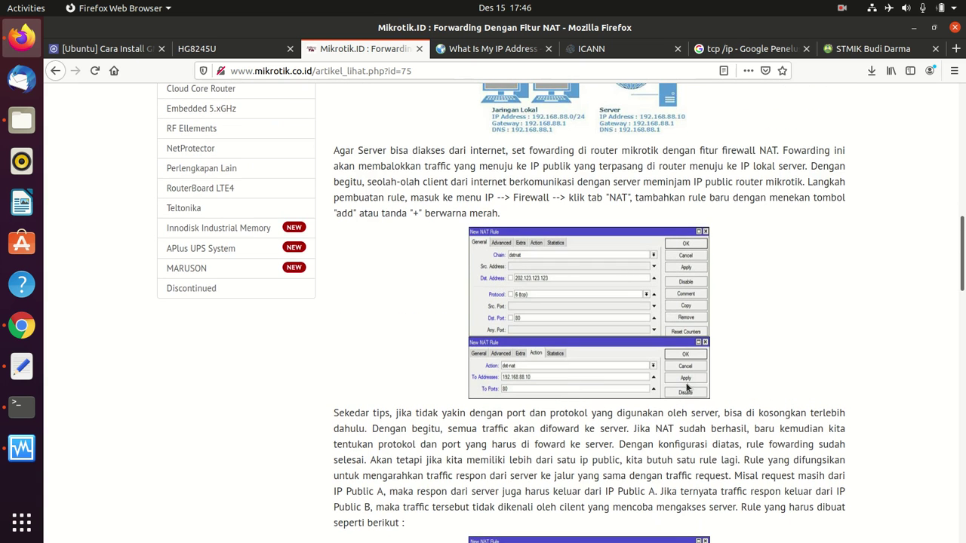
{"action": "scroll", "coordinate": [452, 440], "scroll_direction": "down", "scroll_amount": 1}
{"action": "scroll", "coordinate": [453, 440], "scroll_direction": "down", "scroll_amount": 5}
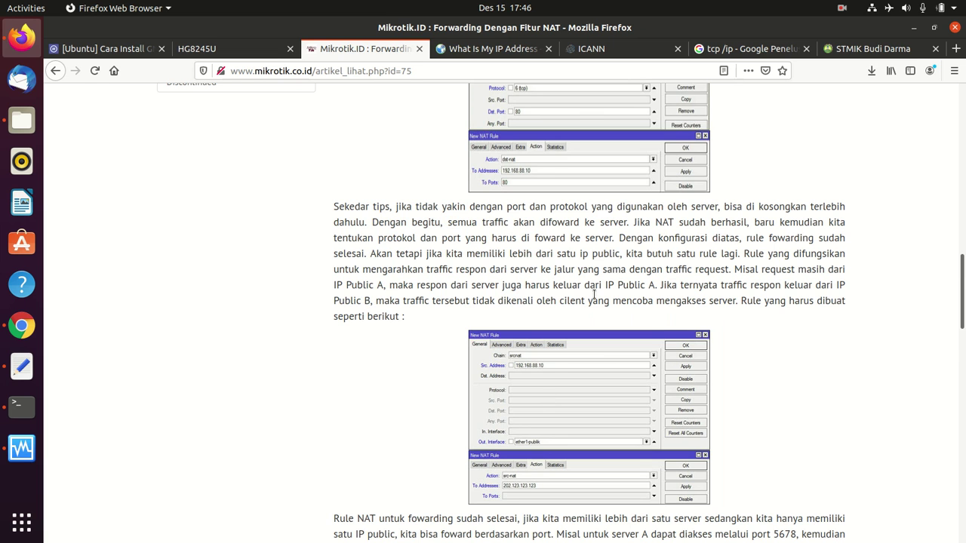
{"action": "scroll", "coordinate": [534, 442], "scroll_direction": "down", "scroll_amount": 3}
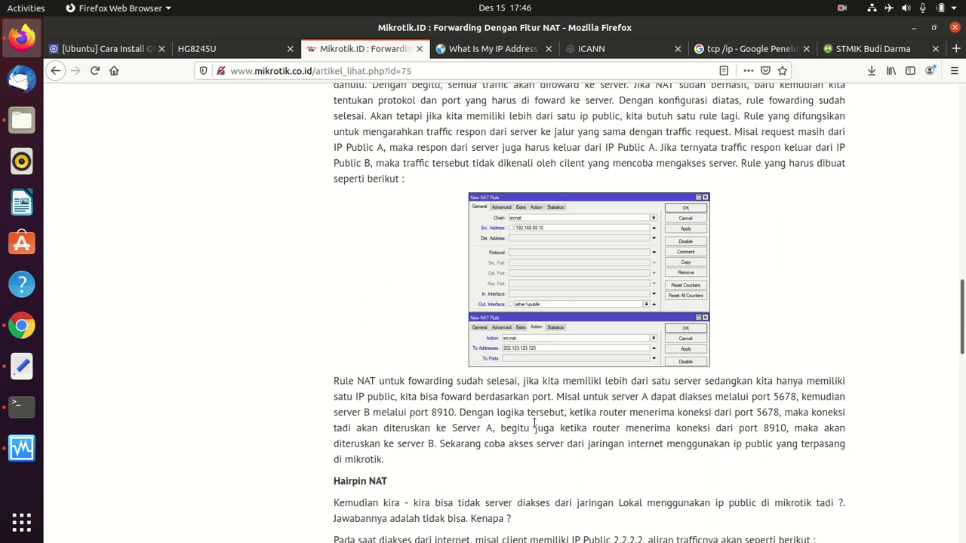
{"action": "scroll", "coordinate": [558, 286], "scroll_direction": "up", "scroll_amount": 5}
{"action": "scroll", "coordinate": [558, 295], "scroll_direction": "down", "scroll_amount": 7}
{"action": "scroll", "coordinate": [558, 312], "scroll_direction": "up", "scroll_amount": 9}
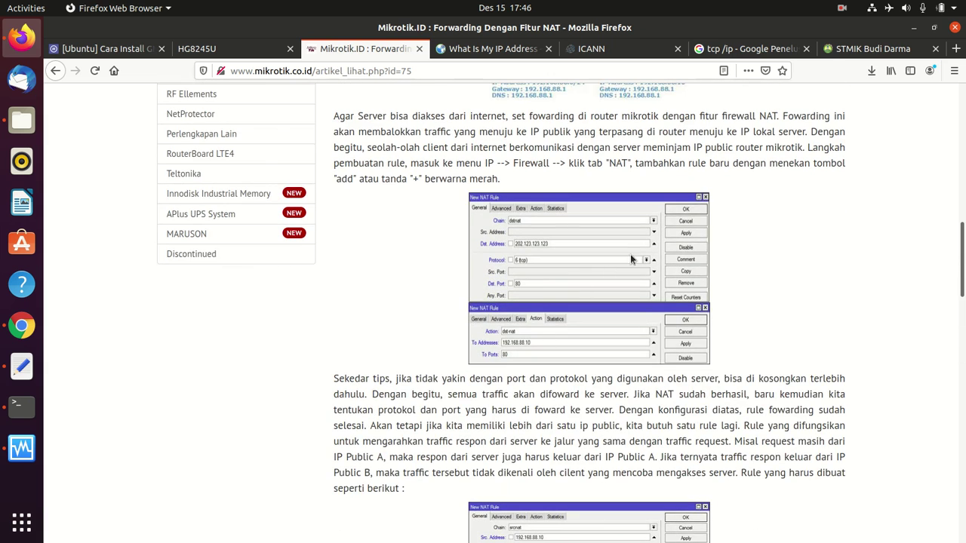
{"action": "scroll", "coordinate": [543, 286], "scroll_direction": "down", "scroll_amount": 2}
{"action": "scroll", "coordinate": [612, 228], "scroll_direction": "down", "scroll_amount": 5}
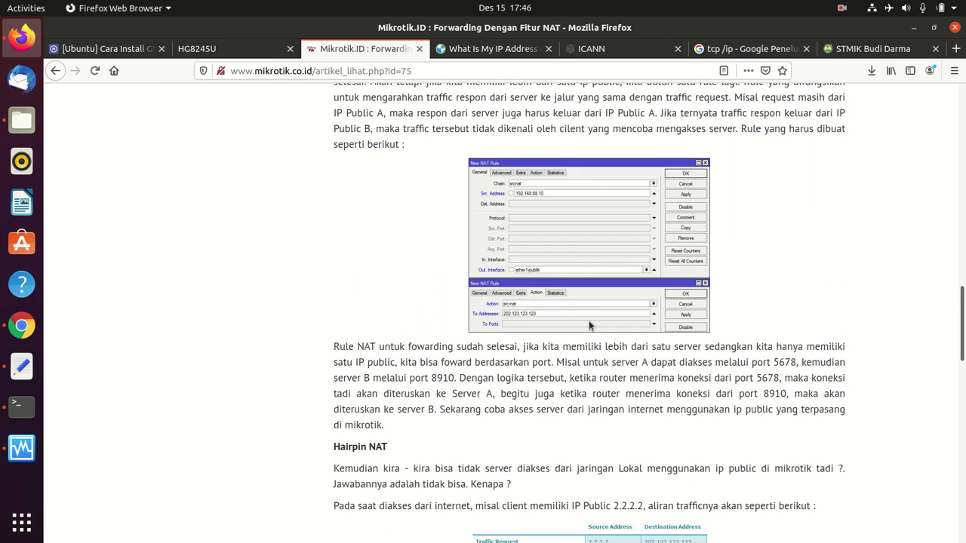
{"action": "scroll", "coordinate": [582, 317], "scroll_direction": "up", "scroll_amount": 2}
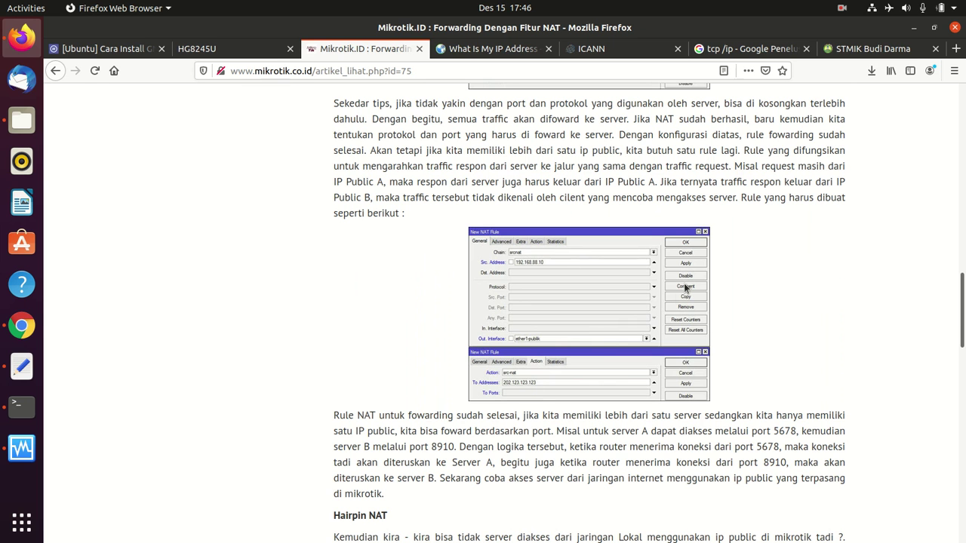
{"action": "scroll", "coordinate": [625, 308], "scroll_direction": "up", "scroll_amount": 9}
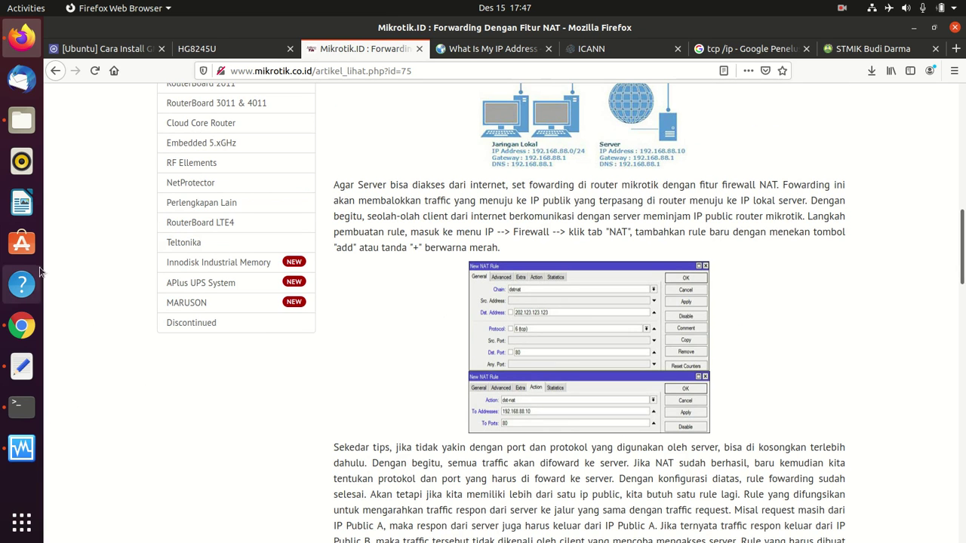
- Search the app grid for 'win', then open Google Chrome and another WhatsApp conversation
{"action": "left_click", "coordinate": [21, 523]}
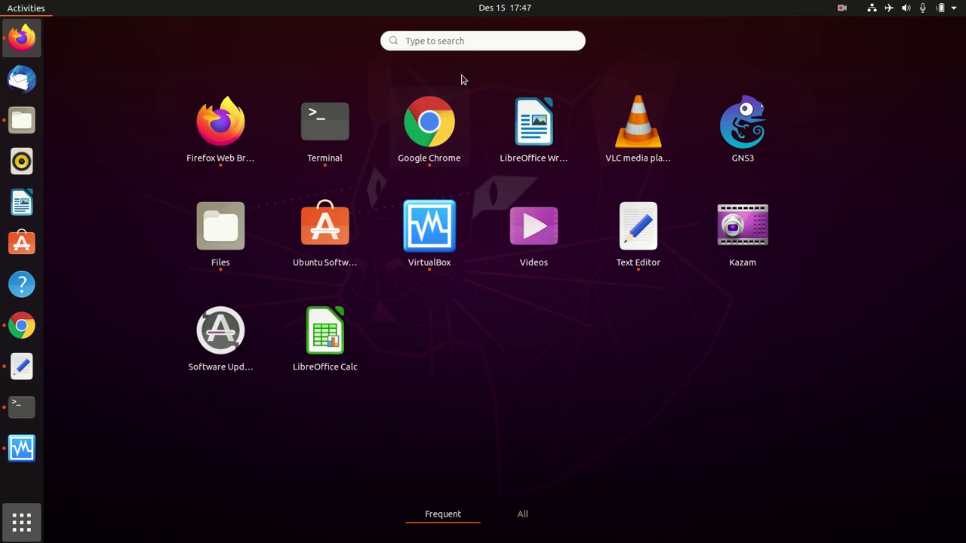
{"action": "left_click", "coordinate": [465, 41]}
{"action": "type", "text": "win"}
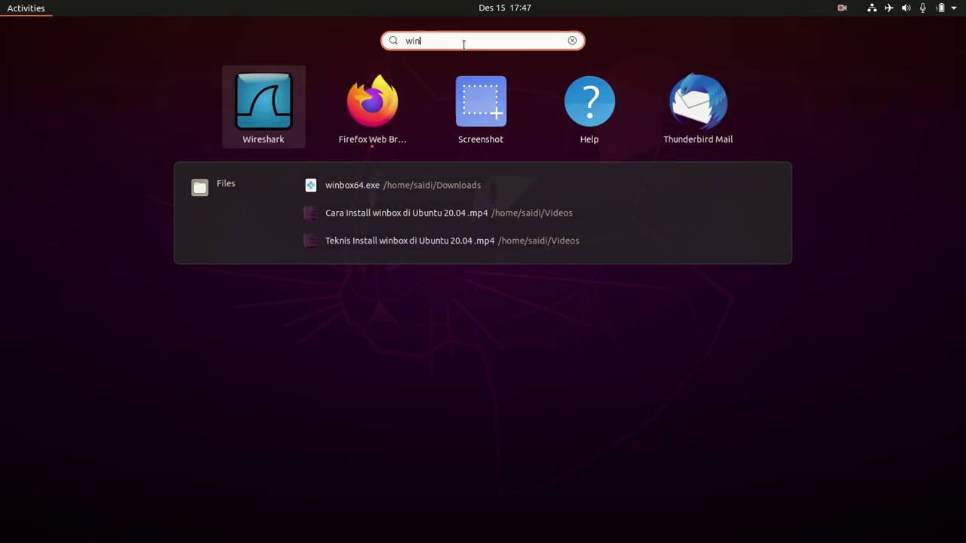
{"action": "key", "text": "BackSpace"}
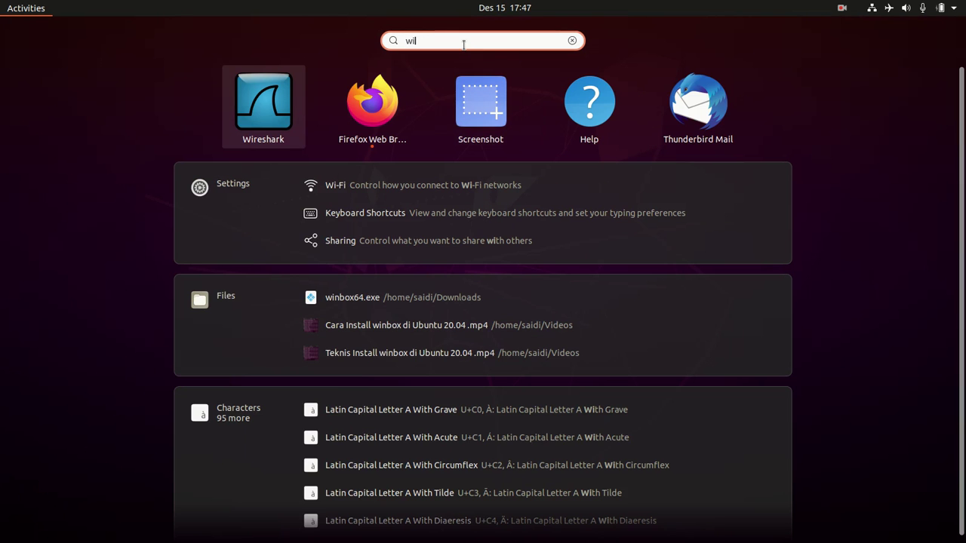
{"action": "key", "text": "BackSpace"}
{"action": "key", "text": "BackSpace"}
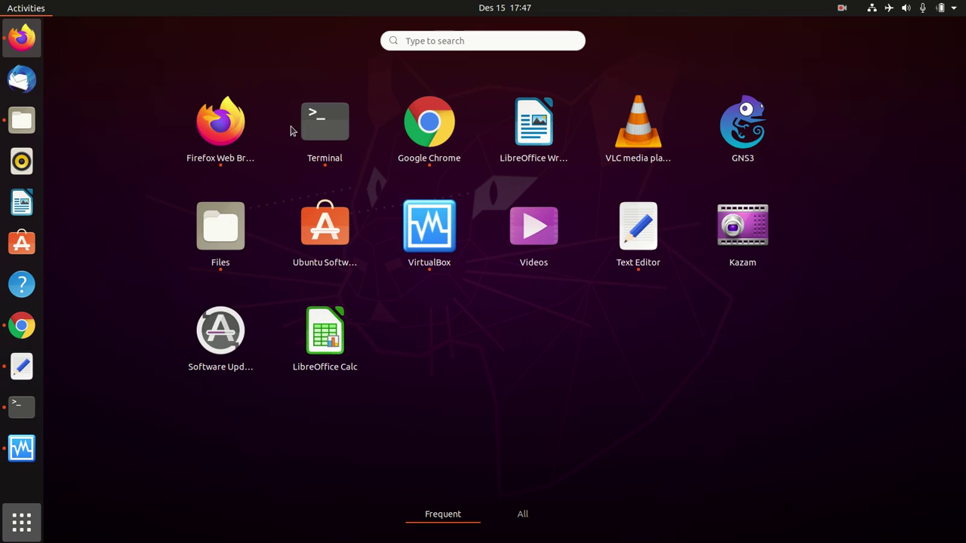
{"action": "left_click", "coordinate": [425, 130]}
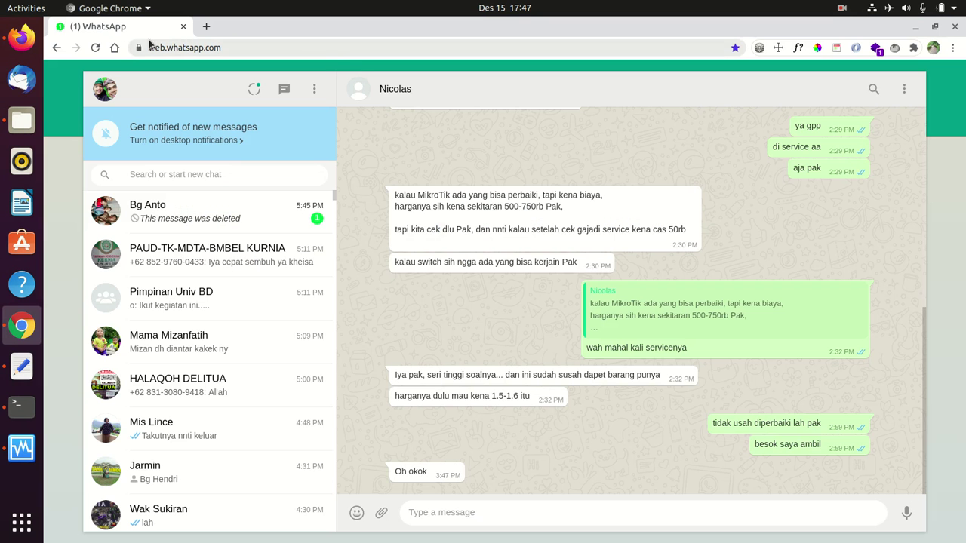
{"action": "left_click", "coordinate": [204, 212]}
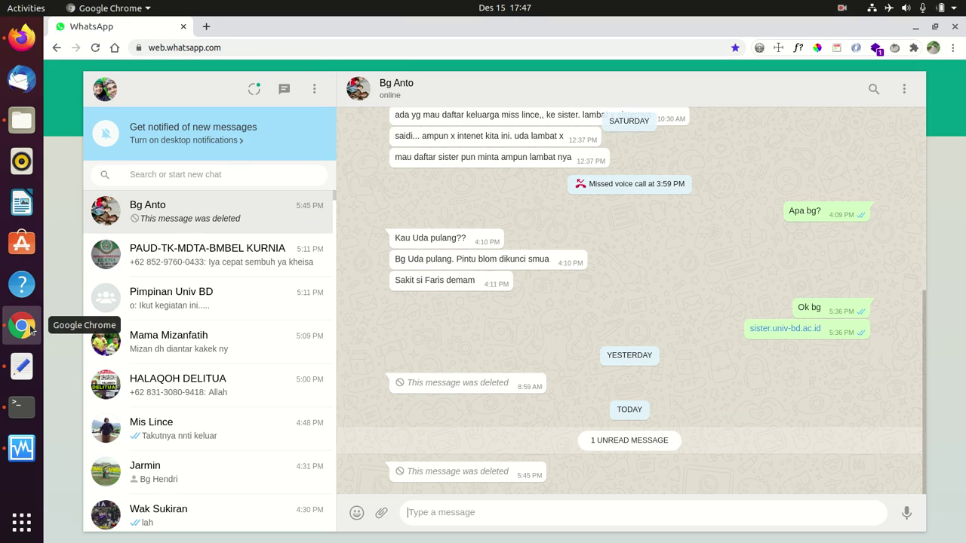
- Restore the terminal with the ping results to a smaller window, then launch GNS3 from the app grid
{"action": "left_click", "coordinate": [22, 408]}
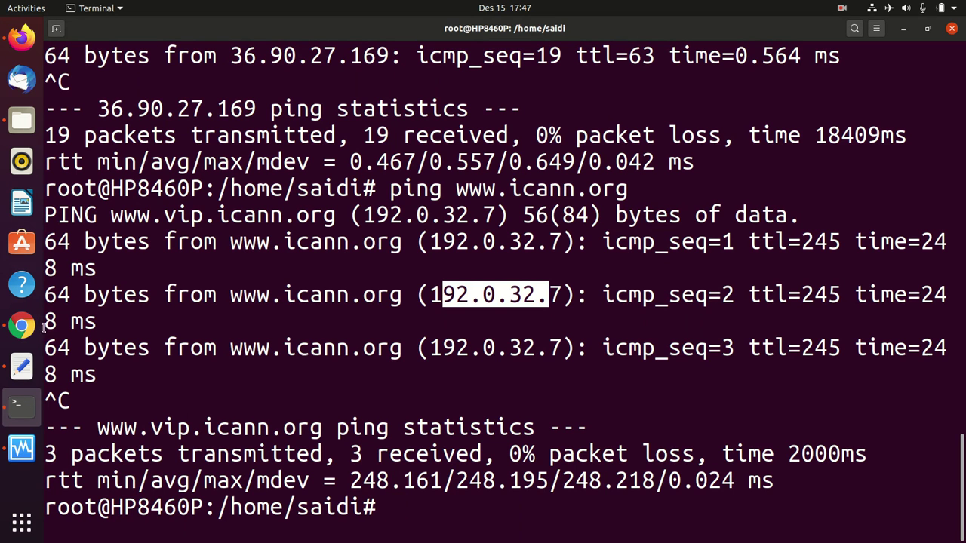
{"action": "left_click", "coordinate": [929, 30]}
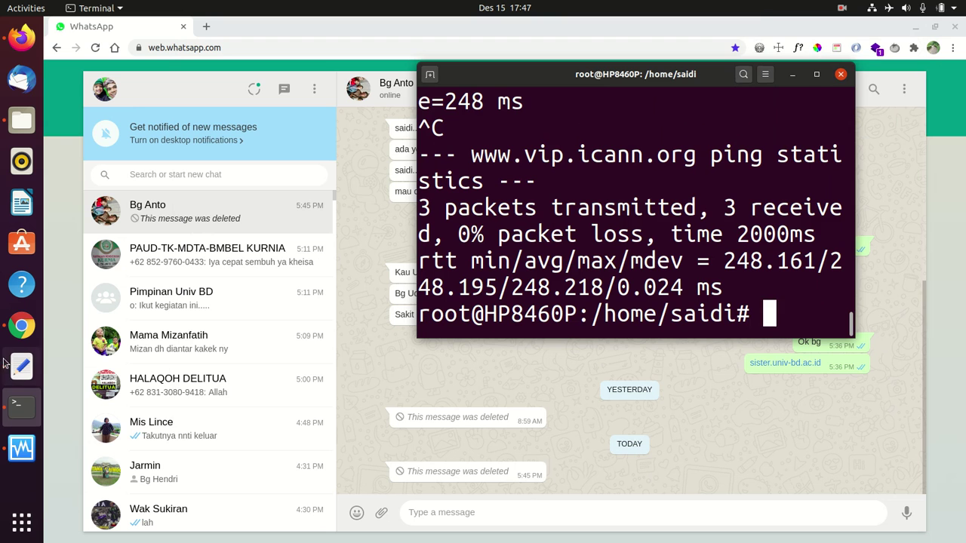
{"action": "left_click", "coordinate": [21, 522]}
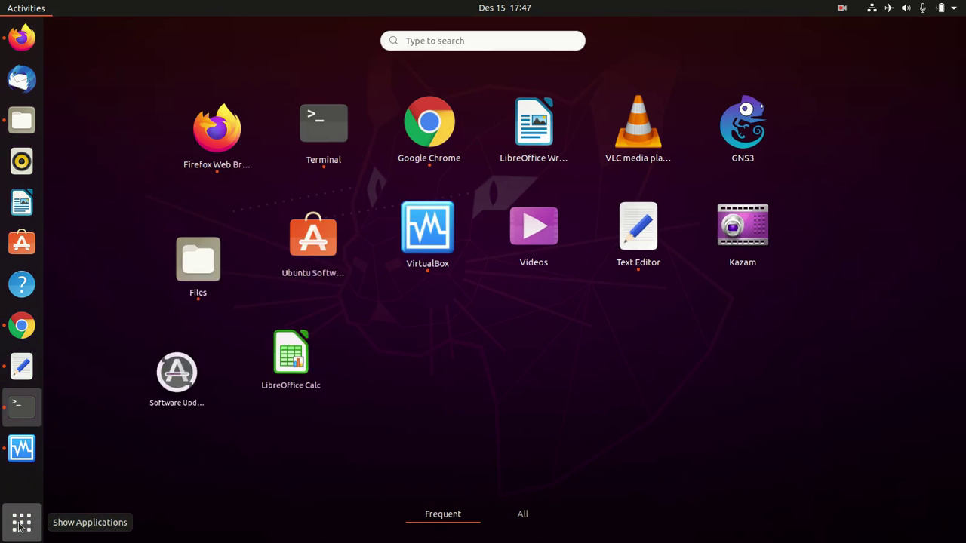
{"action": "left_click", "coordinate": [750, 139]}
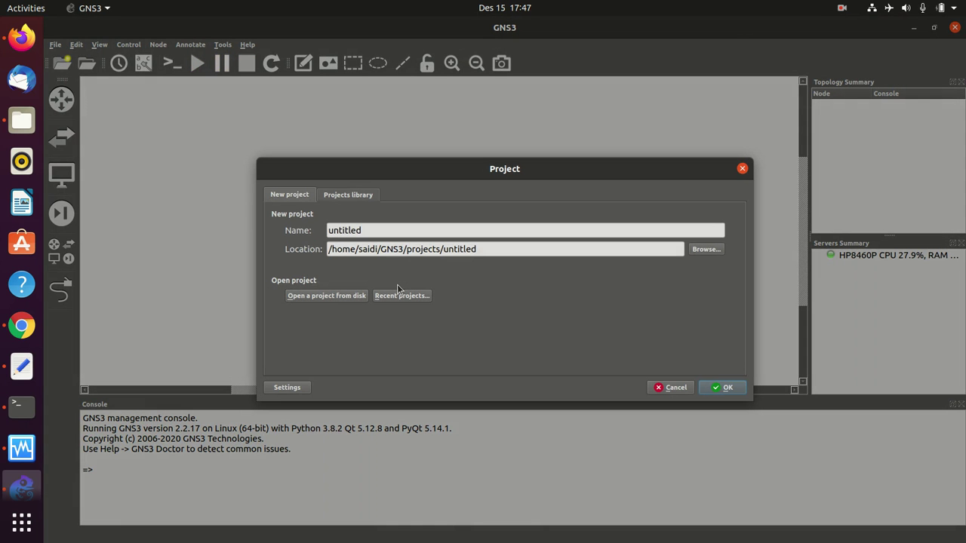
- Replace 'untitled' with forward_ip_port to create the project, then show the All devices list
{"action": "left_click", "coordinate": [390, 230]}
{"action": "double_click", "coordinate": [390, 230]}
{"action": "type", "text": "forward_ip_"}
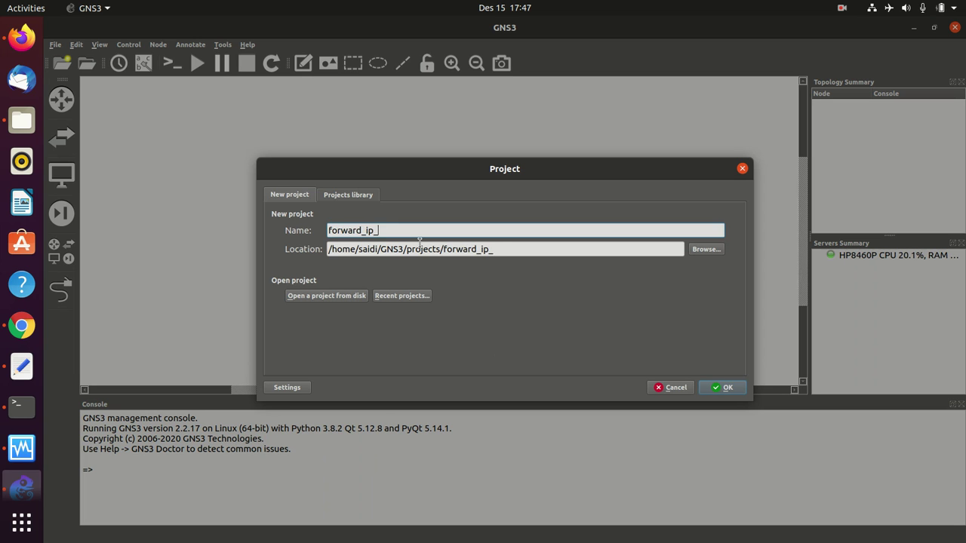
{"action": "type", "text": "rt"}
{"action": "key", "text": "Return"}
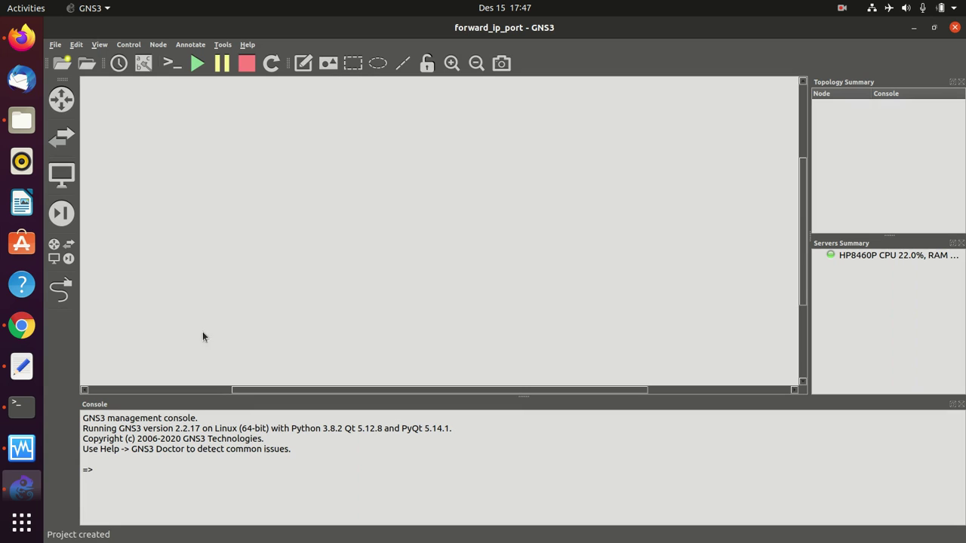
{"action": "left_click", "coordinate": [59, 248]}
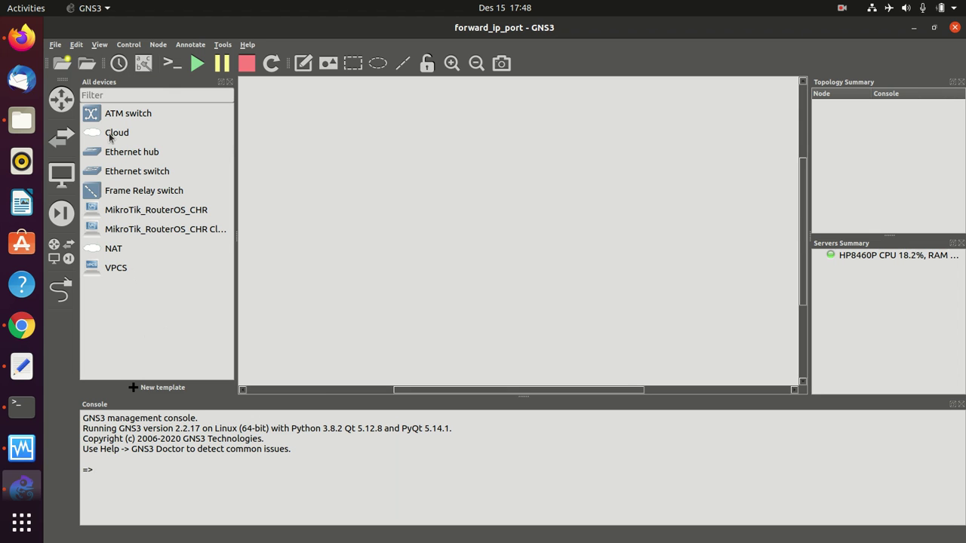
- Add an Ubuntu 20.04 LTS VirtualBox VM template in Preferences and review its network settings
{"action": "left_click", "coordinate": [120, 47]}
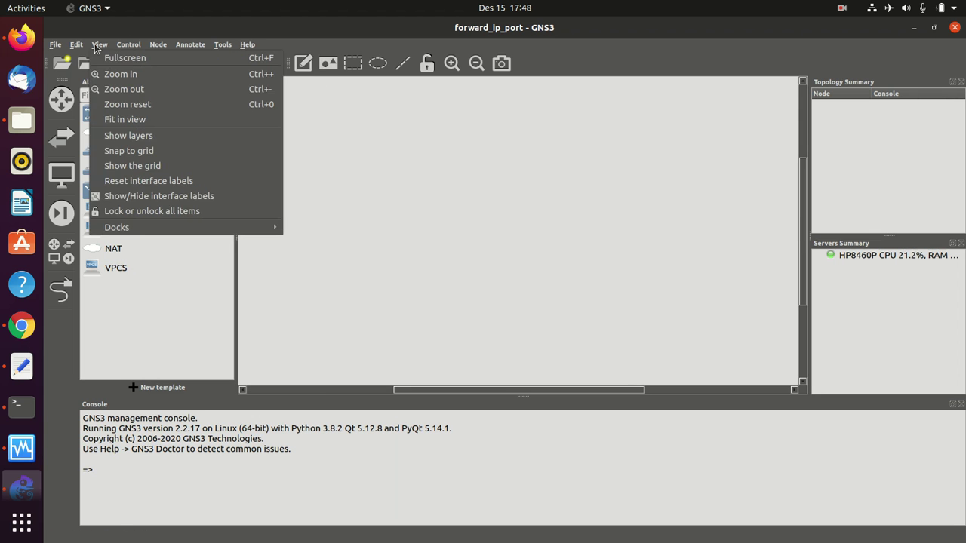
{"action": "mouse_move", "coordinate": [95, 47]}
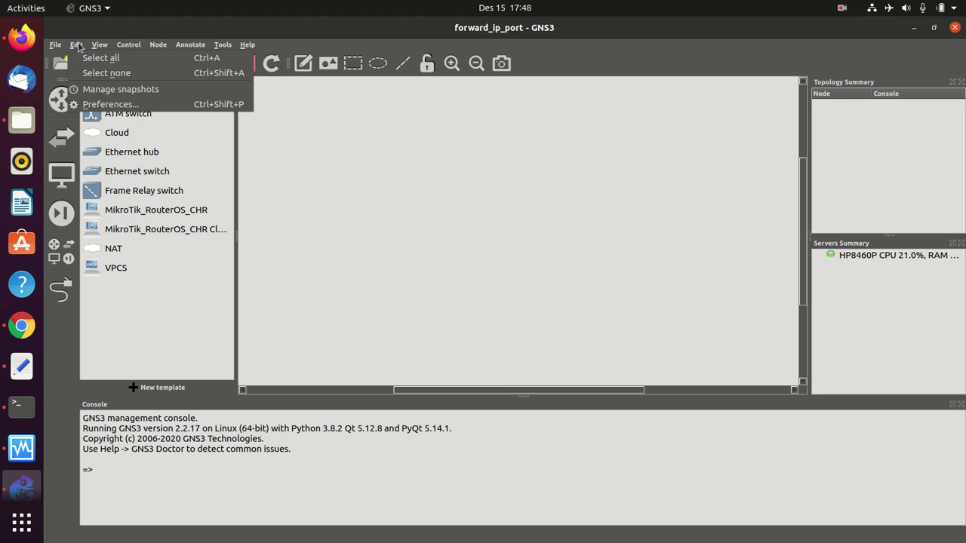
{"action": "left_click", "coordinate": [88, 105]}
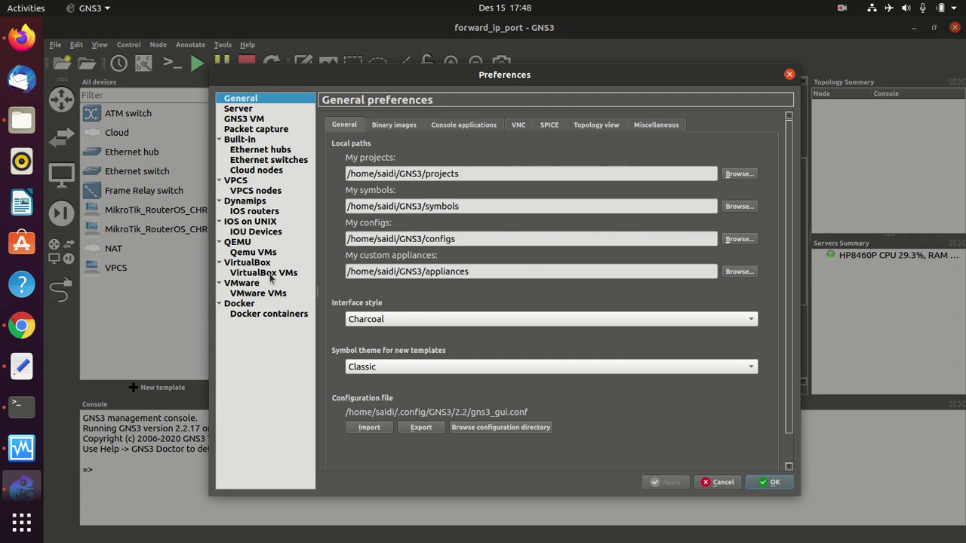
{"action": "left_click", "coordinate": [268, 274]}
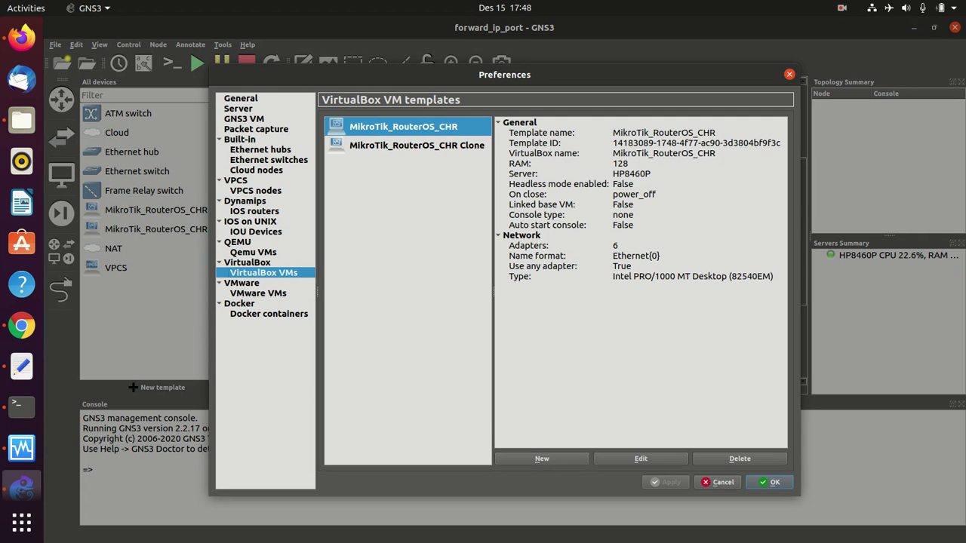
{"action": "left_click", "coordinate": [558, 460]}
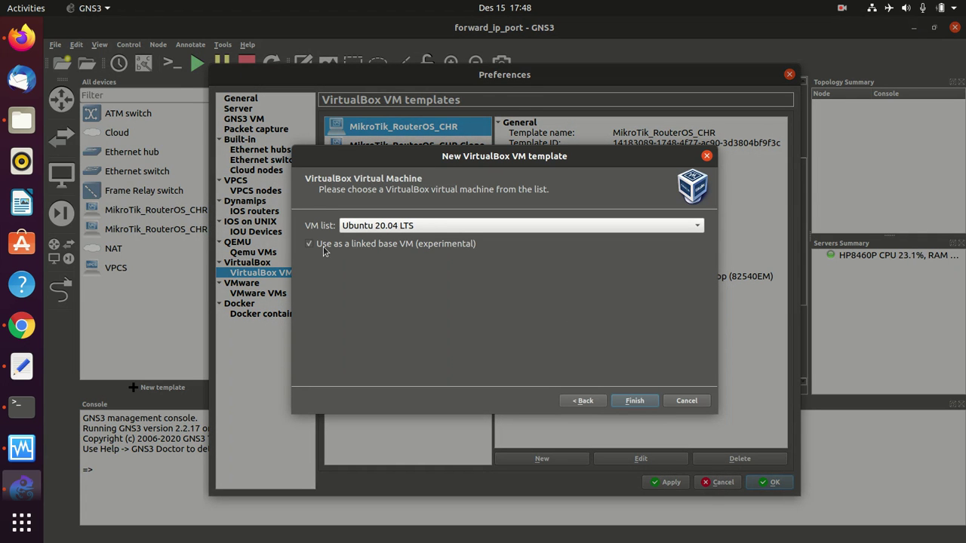
{"action": "left_click", "coordinate": [634, 401]}
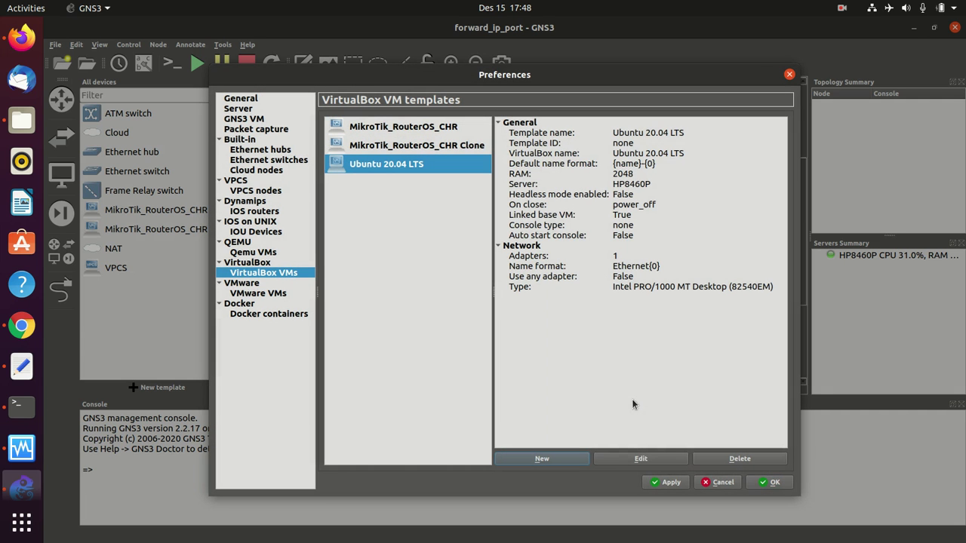
{"action": "left_click", "coordinate": [644, 459]}
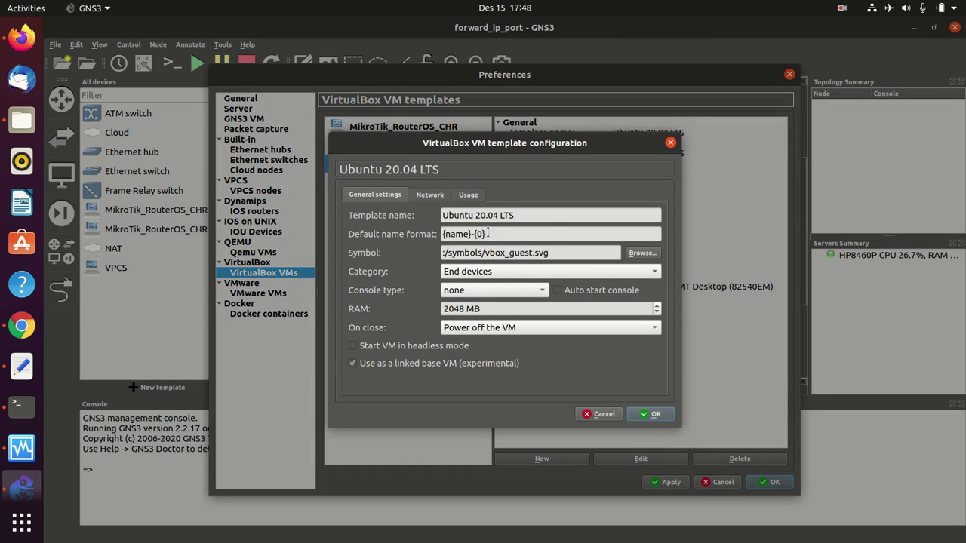
{"action": "left_click", "coordinate": [431, 195]}
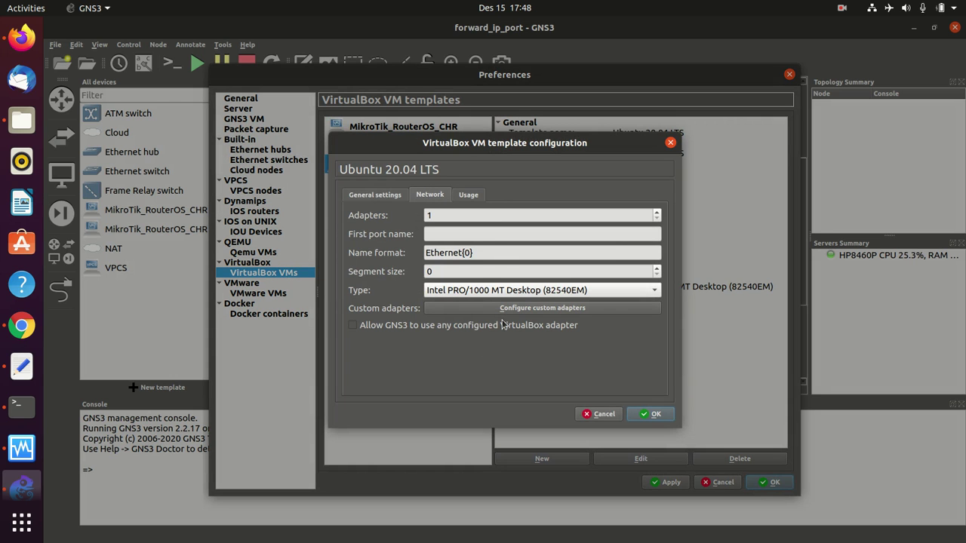
{"action": "left_click", "coordinate": [650, 415]}
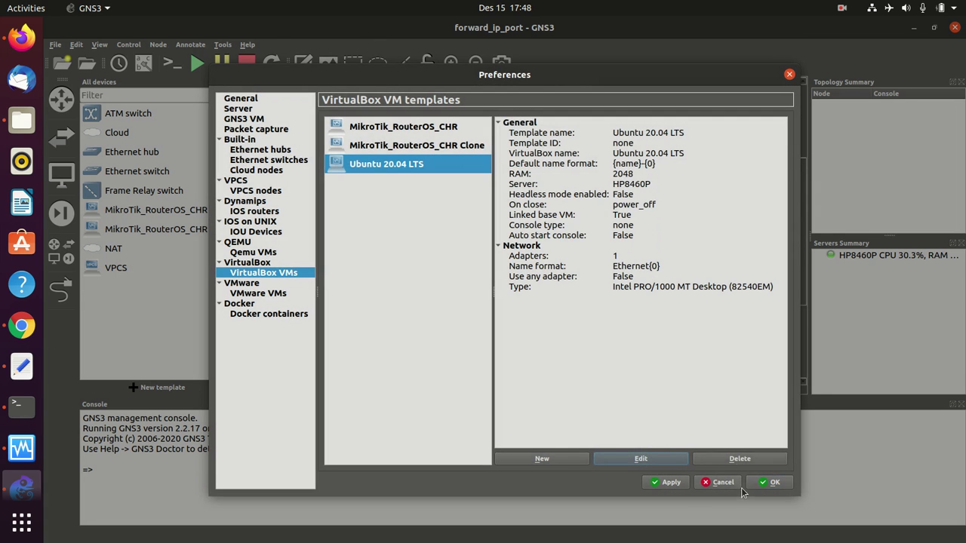
{"action": "left_click", "coordinate": [764, 483]}
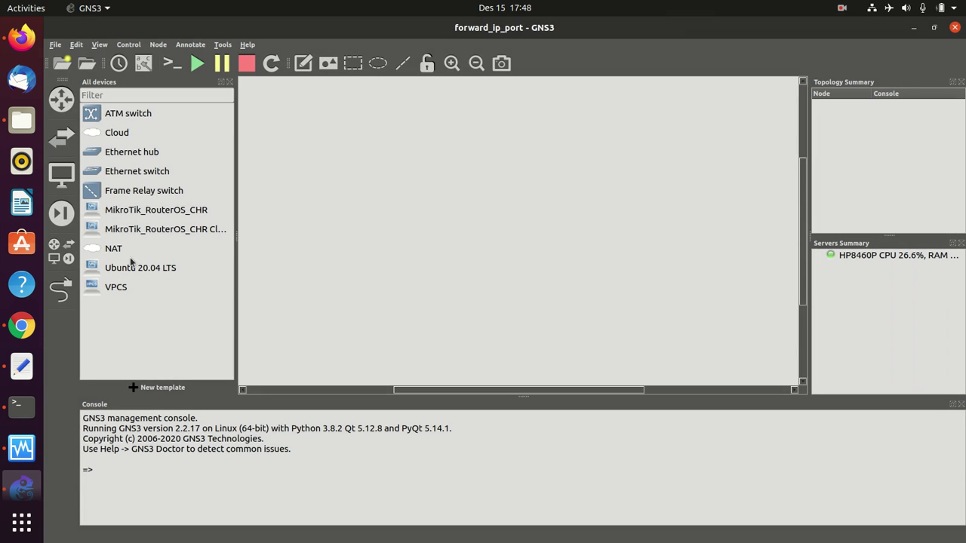
- Place a Cloud, an Ethernet hub and two VPCS PCs on the canvas
{"action": "left_click_drag", "start_coordinate": [113, 131], "coordinate": [410, 130]}
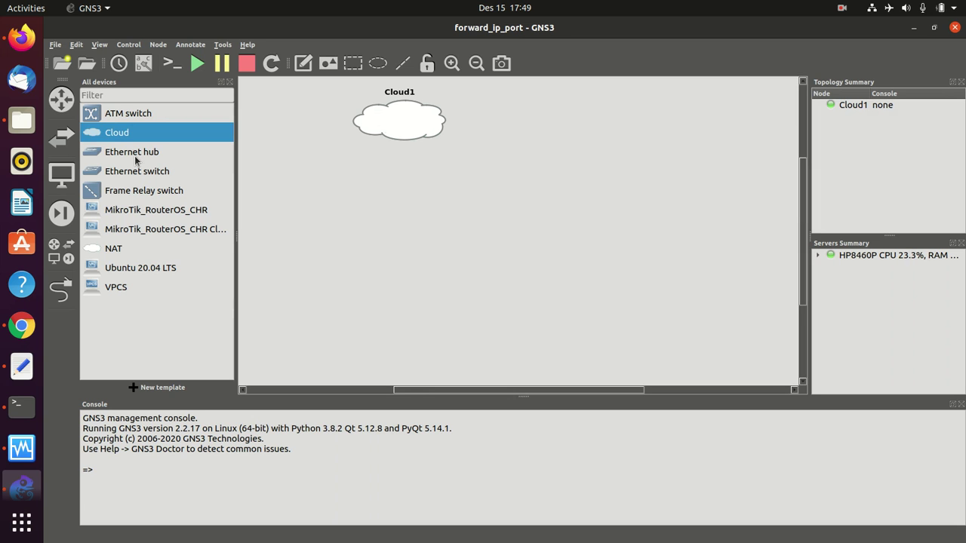
{"action": "left_click_drag", "start_coordinate": [134, 154], "coordinate": [464, 203]}
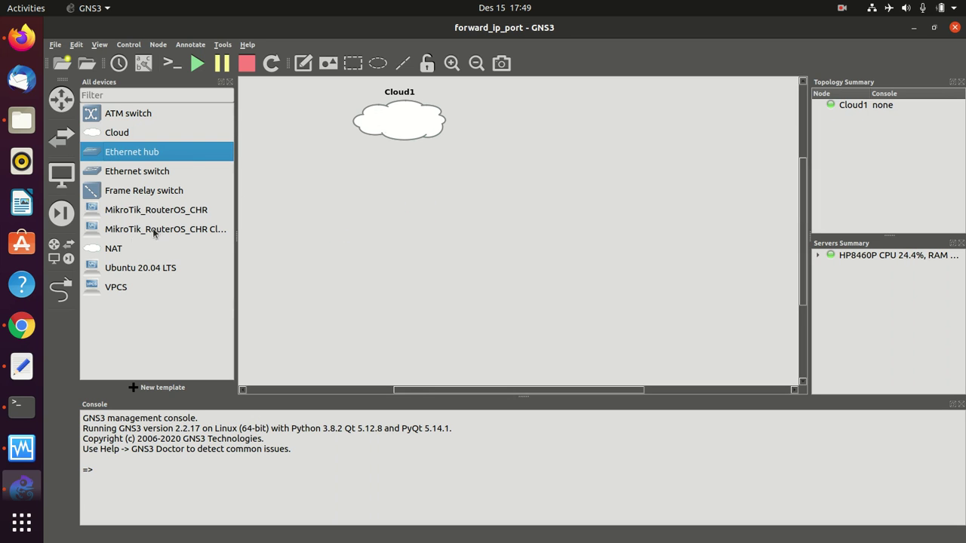
{"action": "left_click_drag", "start_coordinate": [111, 289], "coordinate": [341, 288]}
{"action": "left_click_drag", "start_coordinate": [113, 295], "coordinate": [332, 301]}
{"action": "left_click_drag", "start_coordinate": [418, 306], "coordinate": [382, 301]}
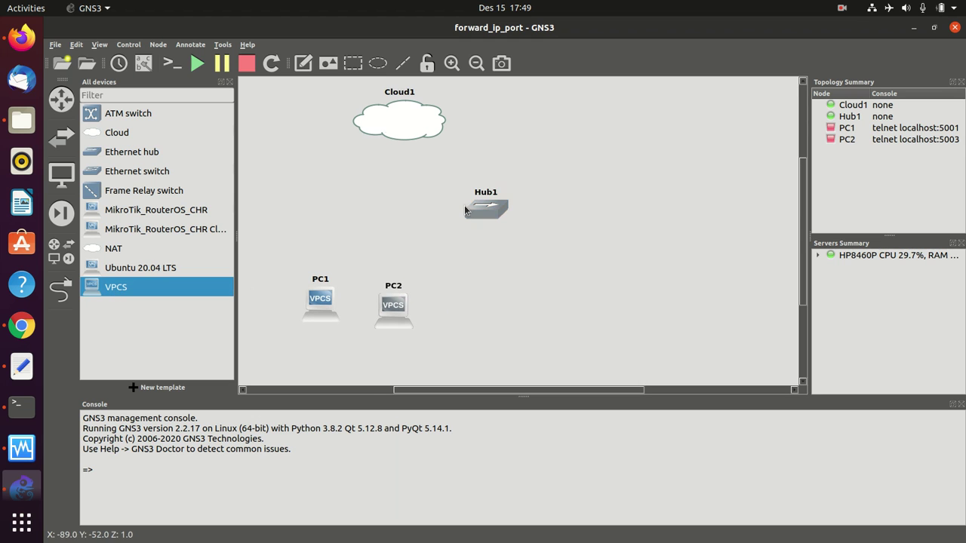
{"action": "left_click_drag", "start_coordinate": [460, 211], "coordinate": [475, 210]}
- Add the Ubuntu 20.04 LTS VM and a MikroTik_RouterOS_CHR router, with the router above Hub1
{"action": "left_click", "coordinate": [162, 273]}
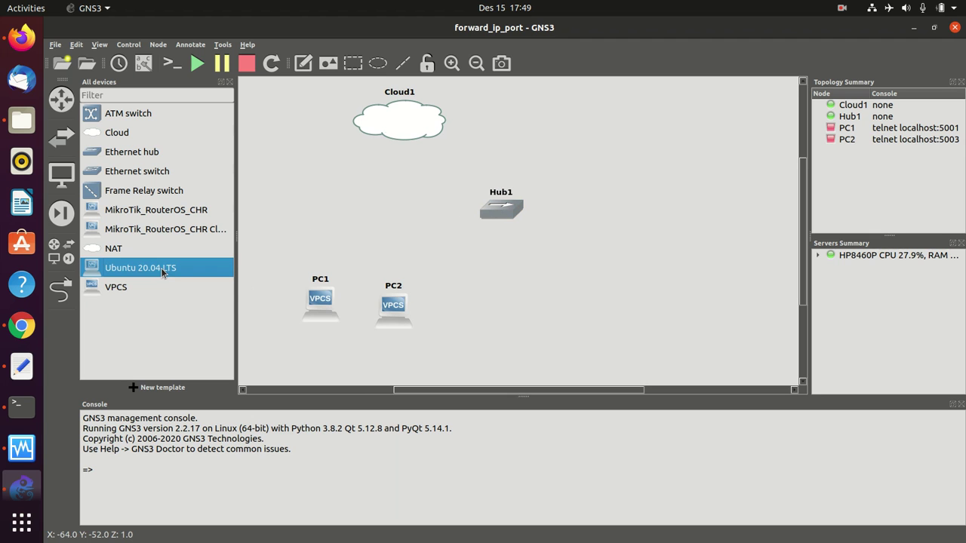
{"action": "left_click_drag", "start_coordinate": [140, 273], "coordinate": [570, 299]}
{"action": "left_click_drag", "start_coordinate": [400, 313], "coordinate": [403, 310]}
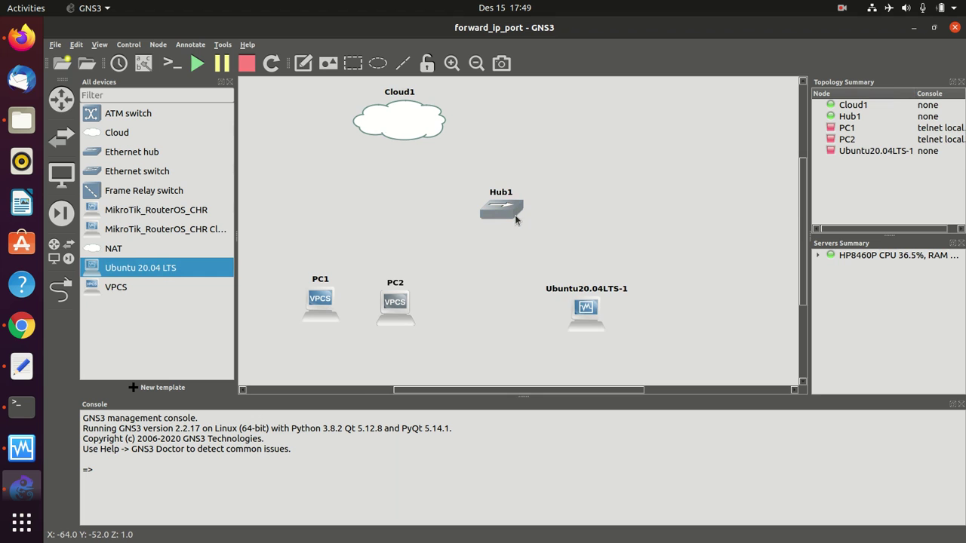
{"action": "left_click_drag", "start_coordinate": [506, 213], "coordinate": [505, 211]}
{"action": "left_click_drag", "start_coordinate": [593, 315], "coordinate": [588, 298]}
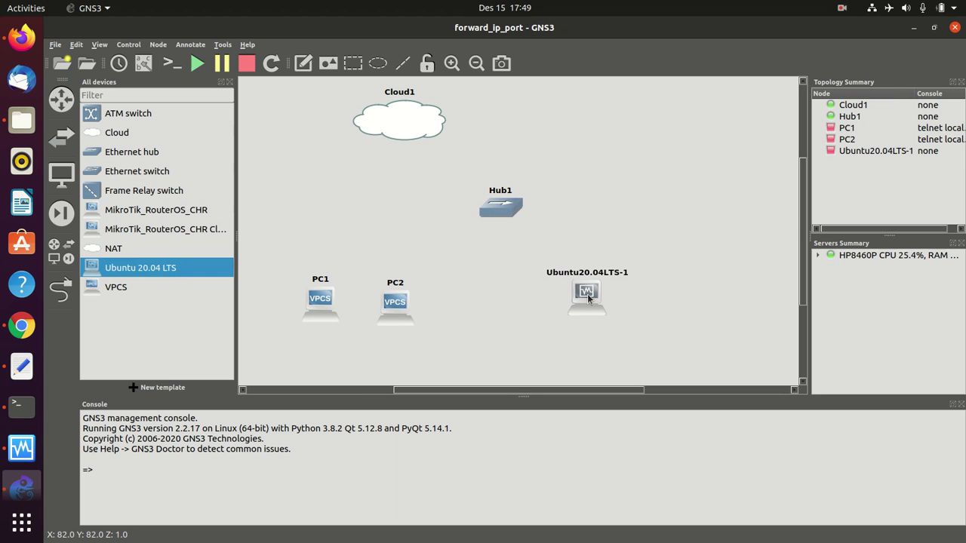
{"action": "left_click", "coordinate": [159, 216]}
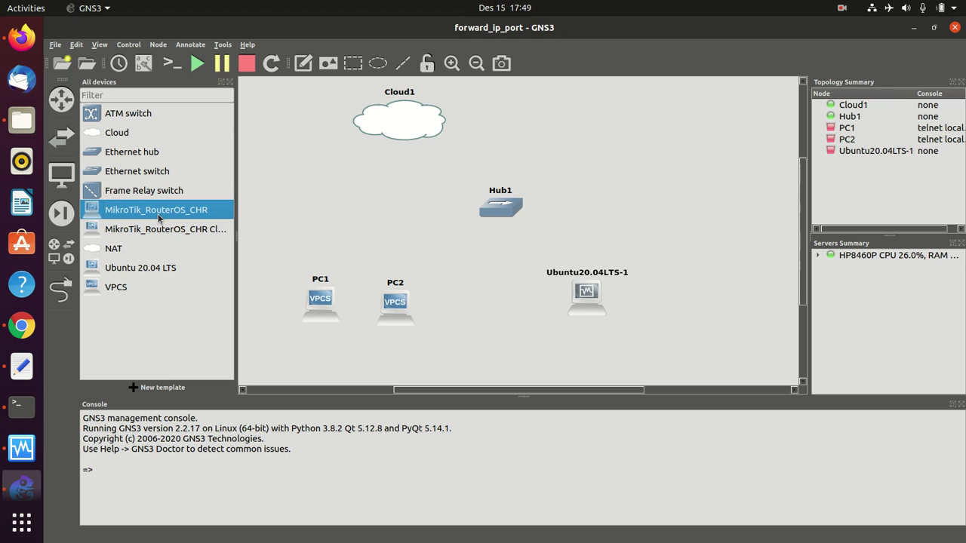
{"action": "left_click_drag", "start_coordinate": [159, 216], "coordinate": [402, 197]}
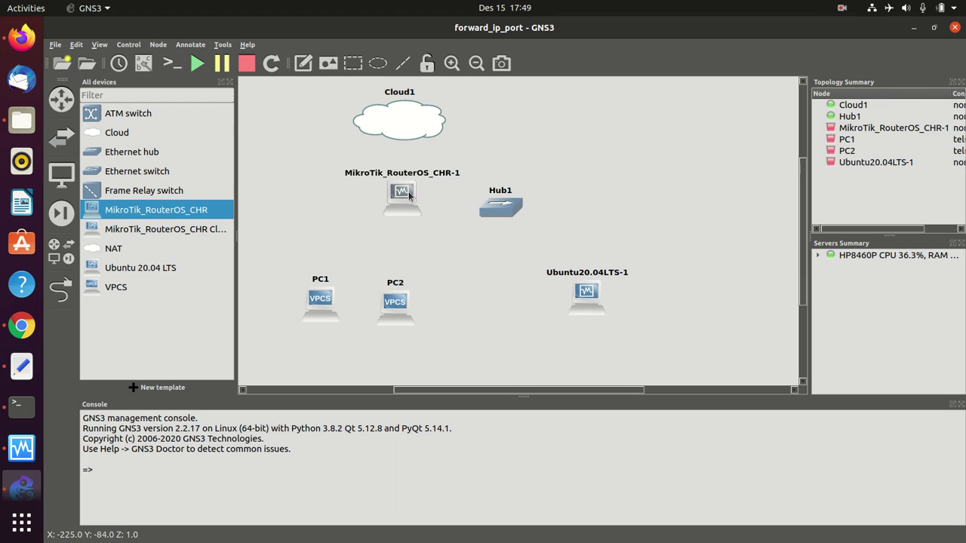
{"action": "left_click_drag", "start_coordinate": [509, 211], "coordinate": [477, 258]}
{"action": "left_click_drag", "start_coordinate": [404, 206], "coordinate": [542, 181]}
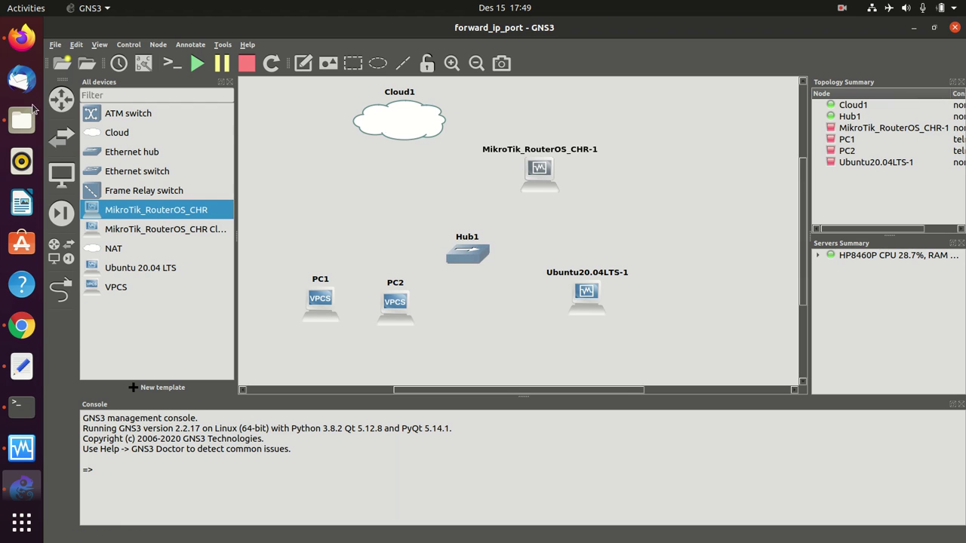
{"action": "left_click", "coordinate": [21, 36]}
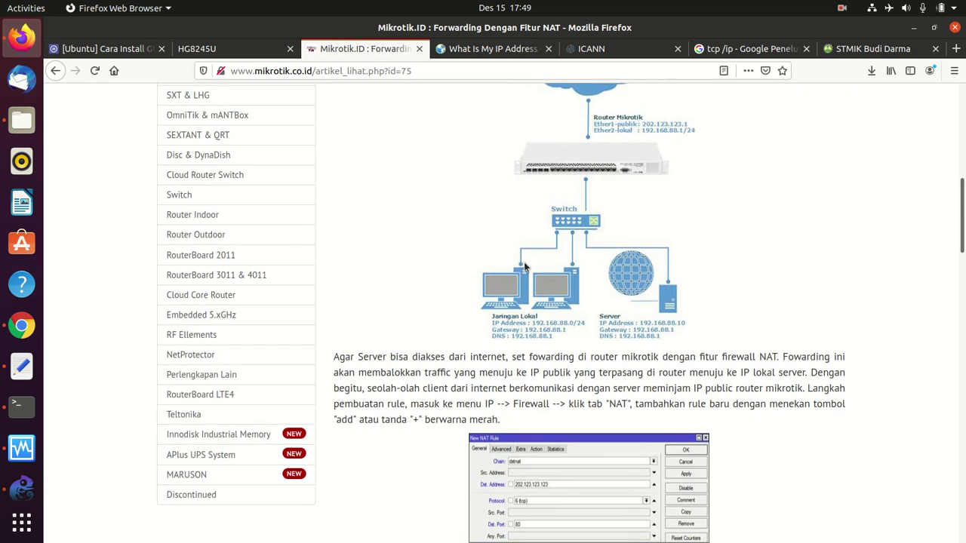
- Scroll up to the article's example topology diagram, then go back to GNS3
{"action": "scroll", "coordinate": [525, 266], "scroll_direction": "up", "scroll_amount": 3}
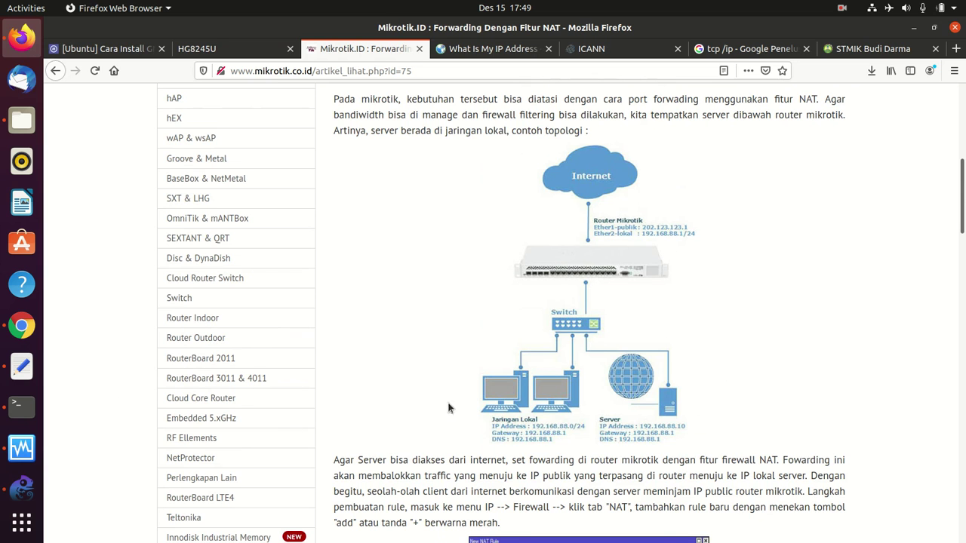
{"action": "left_click", "coordinate": [21, 489]}
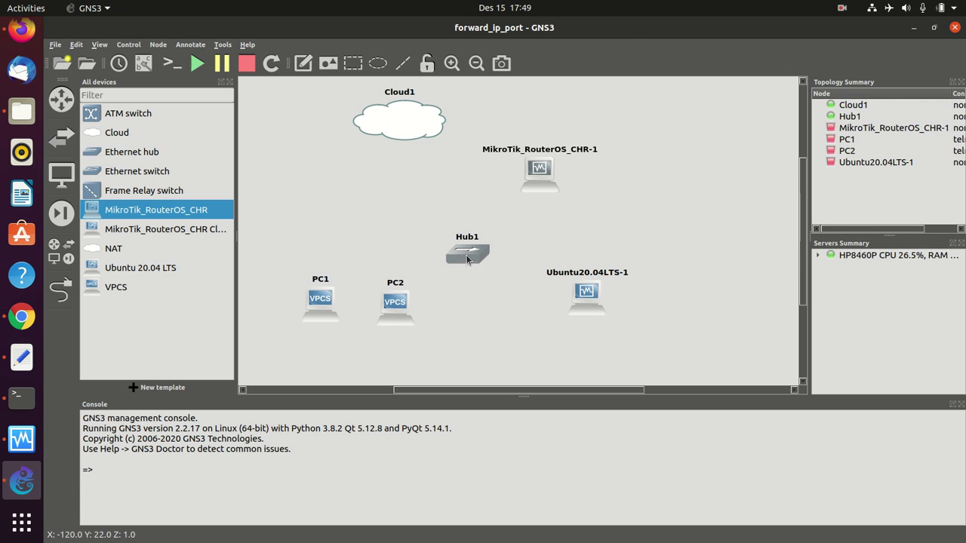
- Tidy node positions and inspect Cloud1's interfaces (enp0s25, wlo1) without changing anything
{"action": "left_click_drag", "start_coordinate": [478, 262], "coordinate": [474, 251]}
{"action": "left_click_drag", "start_coordinate": [401, 308], "coordinate": [401, 303]}
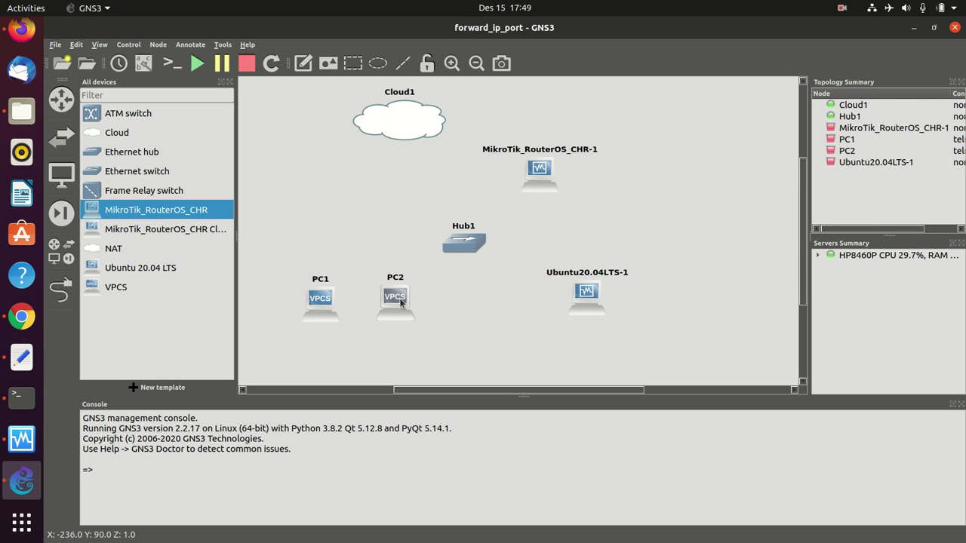
{"action": "left_click", "coordinate": [61, 288]}
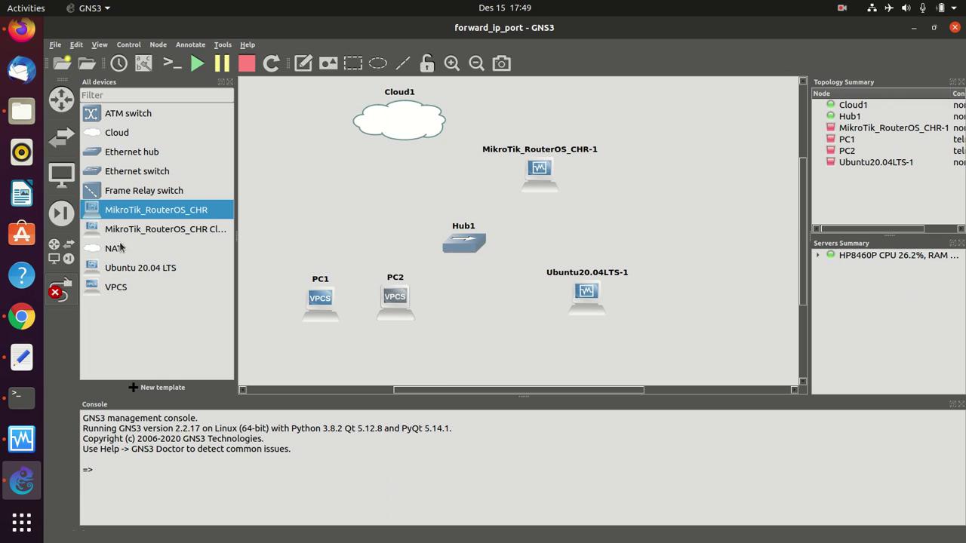
{"action": "left_click", "coordinate": [397, 130]}
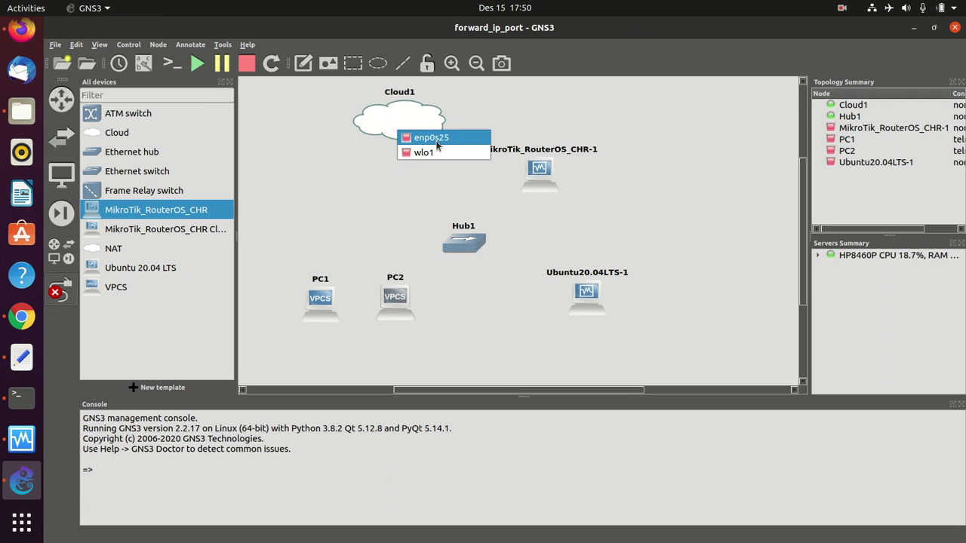
{"action": "key", "text": "Escape"}
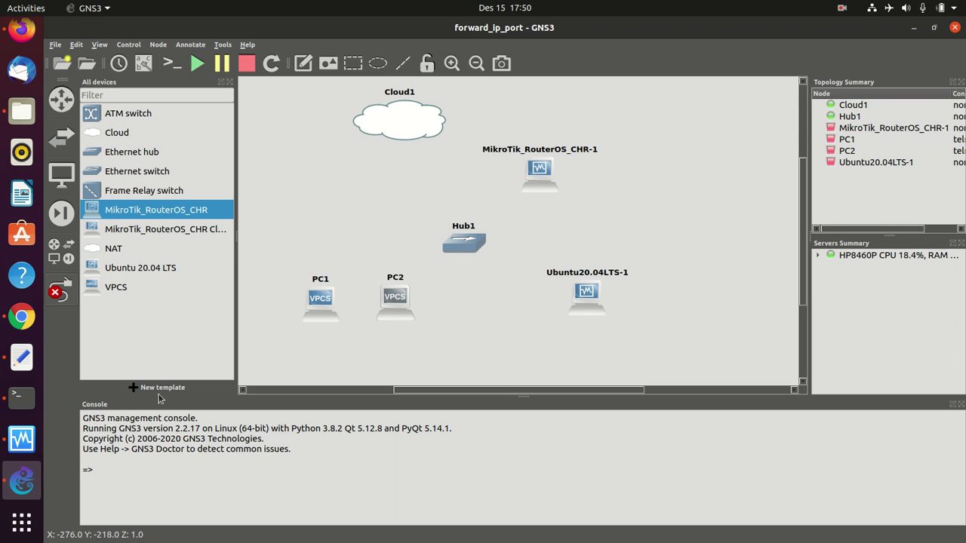
{"action": "right_click", "coordinate": [398, 117]}
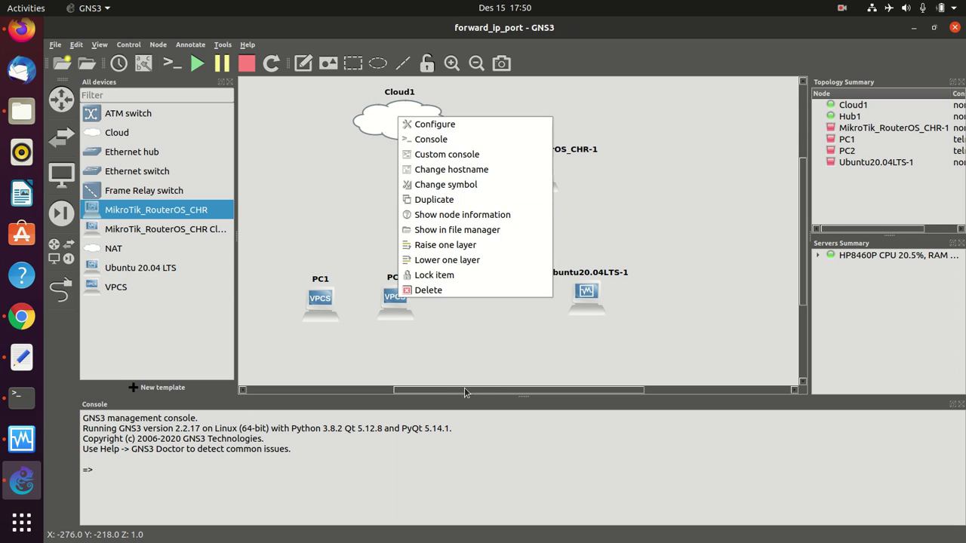
{"action": "left_click", "coordinate": [431, 124]}
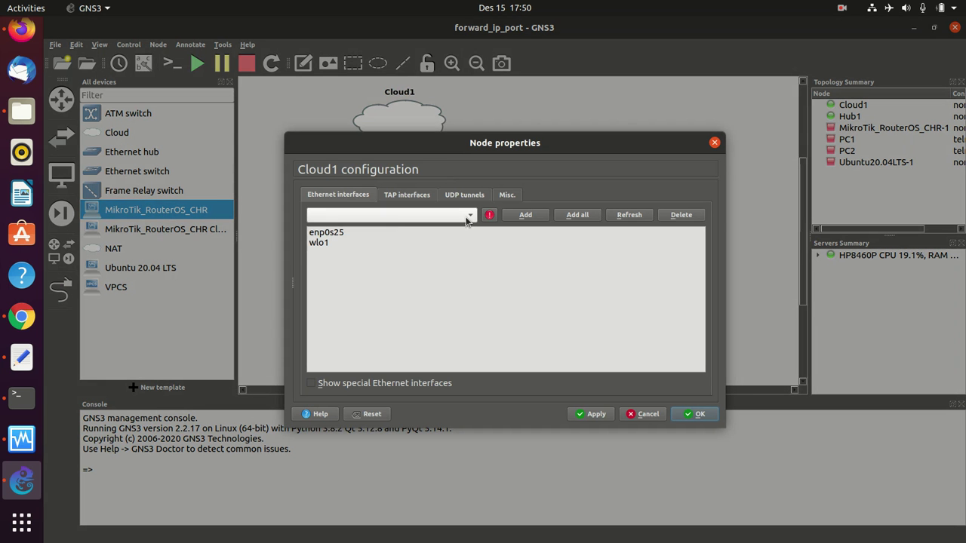
{"action": "left_click", "coordinate": [331, 235]}
{"action": "left_click", "coordinate": [317, 243]}
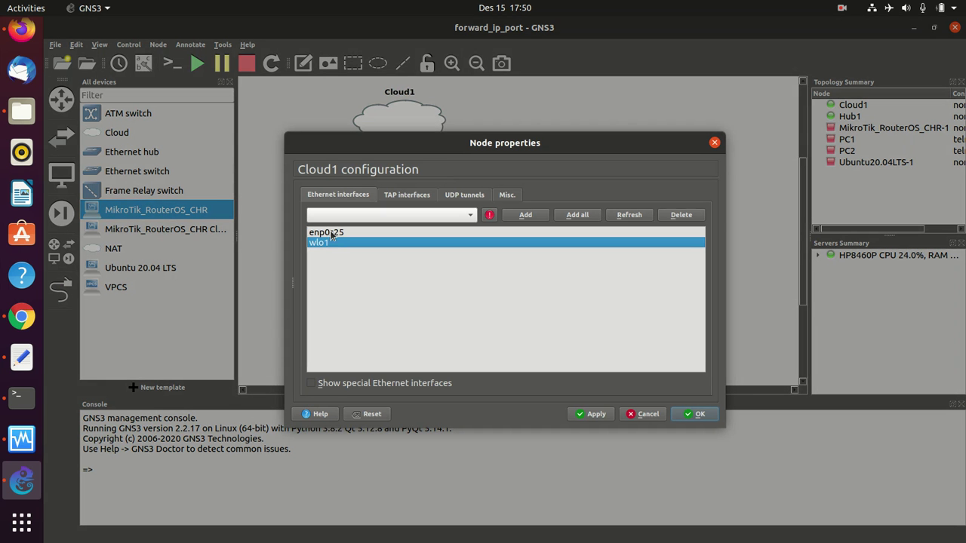
{"action": "left_click", "coordinate": [334, 233]}
{"action": "left_click", "coordinate": [638, 414]}
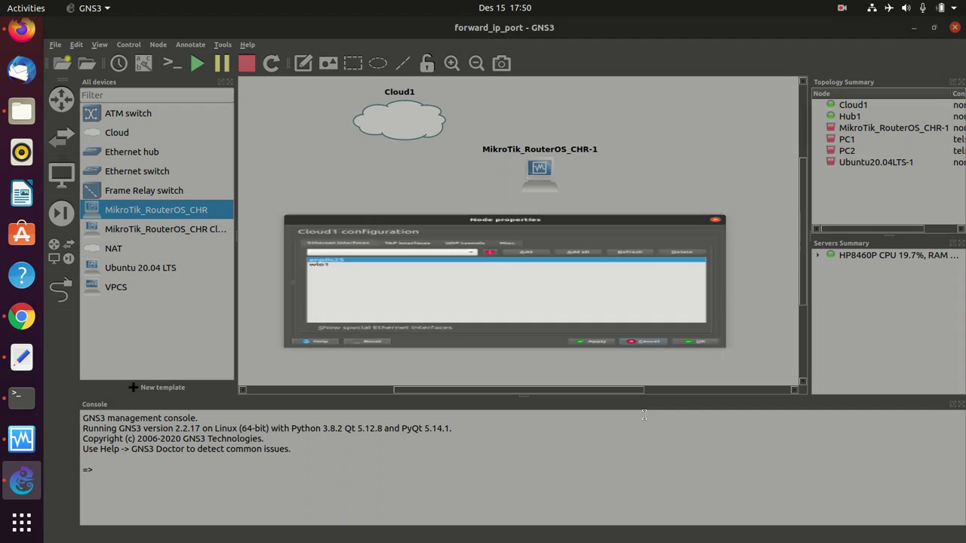
- Link Cloud1's enp0s25 to MikroTik_RouterOS_CHR-1's Ethernet0
{"action": "left_click", "coordinate": [61, 291]}
{"action": "left_click", "coordinate": [392, 121]}
{"action": "left_click", "coordinate": [422, 130]}
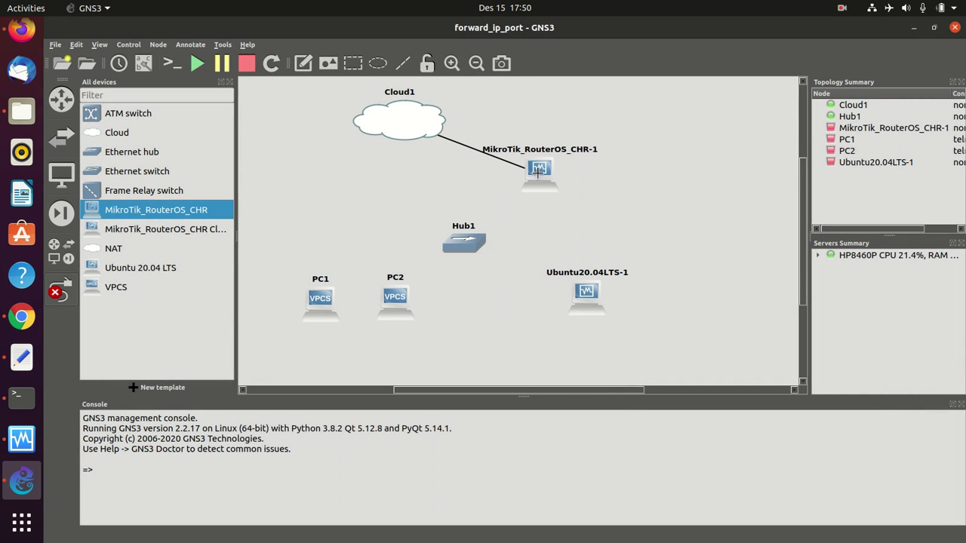
{"action": "left_click", "coordinate": [536, 173]}
{"action": "left_click", "coordinate": [567, 182]}
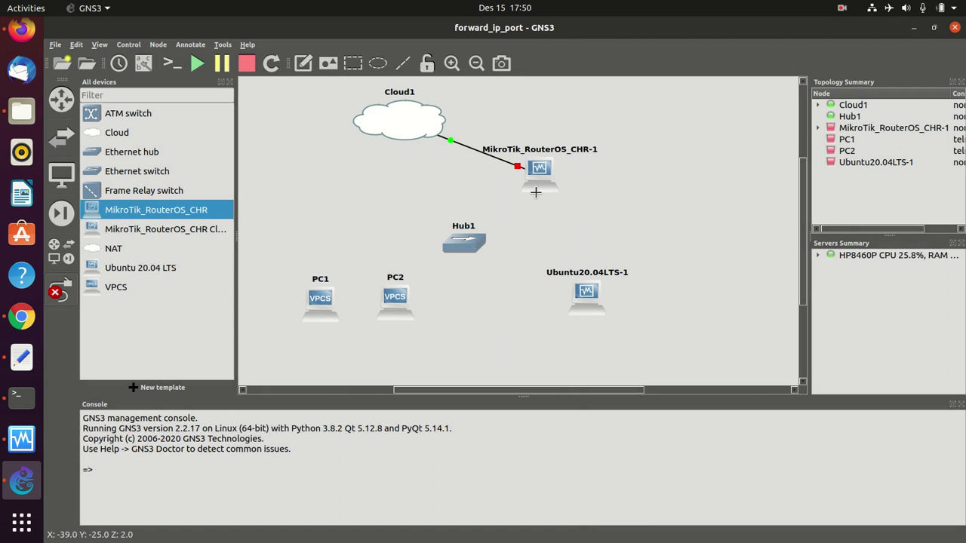
- Link MikroTik Ethernet1 to Hub1 Ethernet0, and Hub1 Ethernet1 to PC1
{"action": "left_click", "coordinate": [537, 177]}
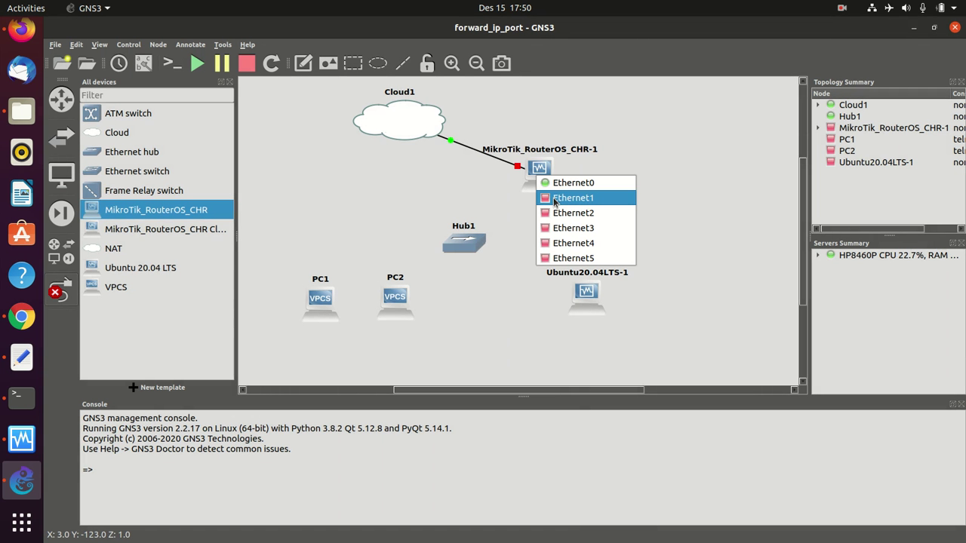
{"action": "left_click", "coordinate": [555, 198]}
{"action": "left_click", "coordinate": [467, 243]}
{"action": "left_click", "coordinate": [487, 252]}
{"action": "left_click", "coordinate": [456, 248]}
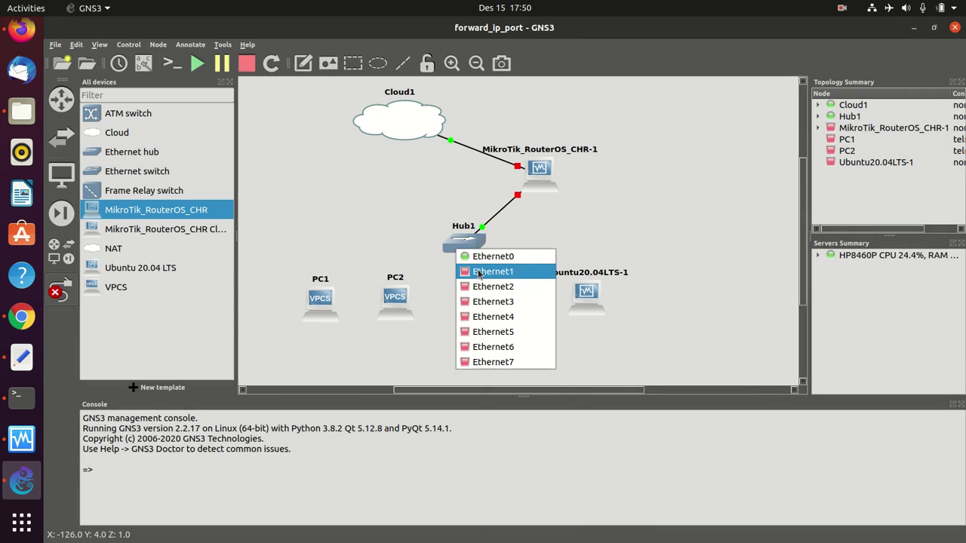
{"action": "left_click", "coordinate": [479, 274]}
{"action": "left_click", "coordinate": [337, 295]}
{"action": "left_click", "coordinate": [346, 301]}
- Link Hub1 Ethernet2 to PC2, then attempt Hub1 Ethernet3 to the Ubuntu VM
{"action": "left_click", "coordinate": [475, 246]}
{"action": "left_click", "coordinate": [483, 282]}
{"action": "left_click", "coordinate": [395, 298]}
{"action": "left_click", "coordinate": [411, 309]}
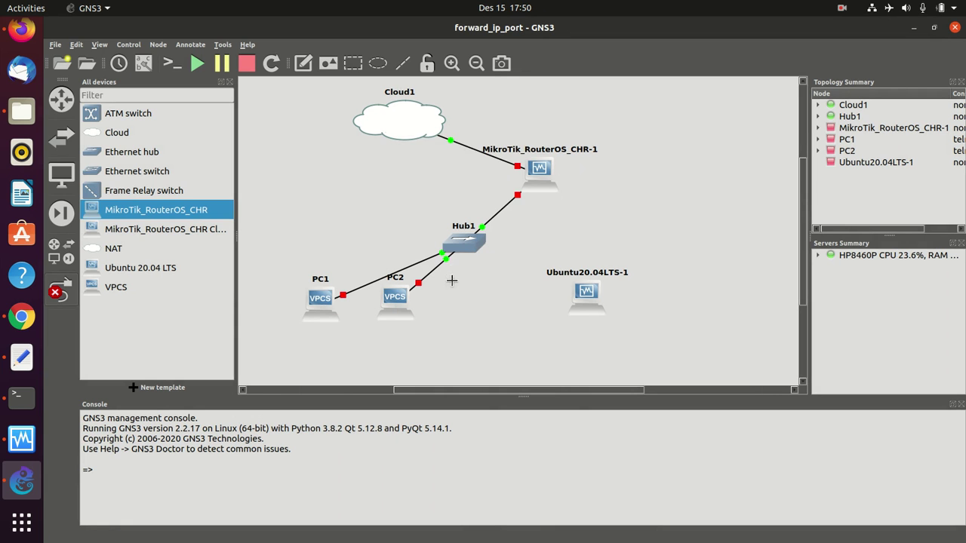
{"action": "left_click", "coordinate": [463, 246]}
{"action": "left_click", "coordinate": [490, 293]}
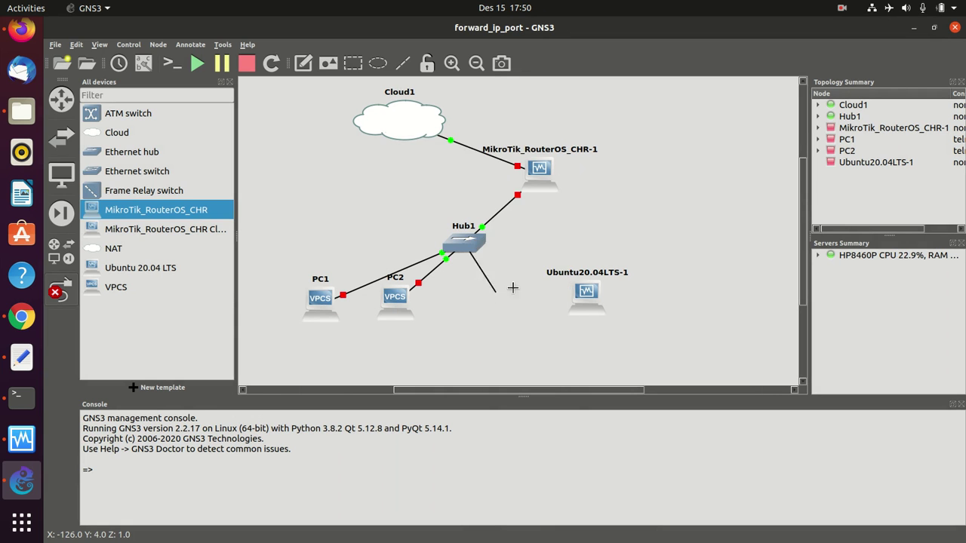
{"action": "left_click", "coordinate": [583, 295]}
{"action": "left_click", "coordinate": [590, 302]}
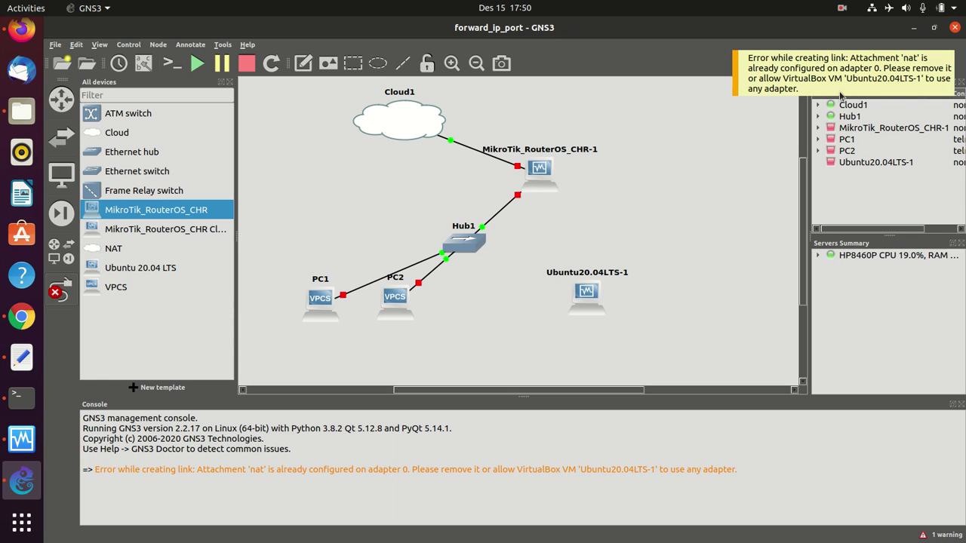
- Enable 'Allow GNS3 to use any configured VirtualBox adapter' in Ubuntu20.04LTS-1's network settings
{"action": "right_click", "coordinate": [585, 294]}
{"action": "left_click", "coordinate": [602, 302]}
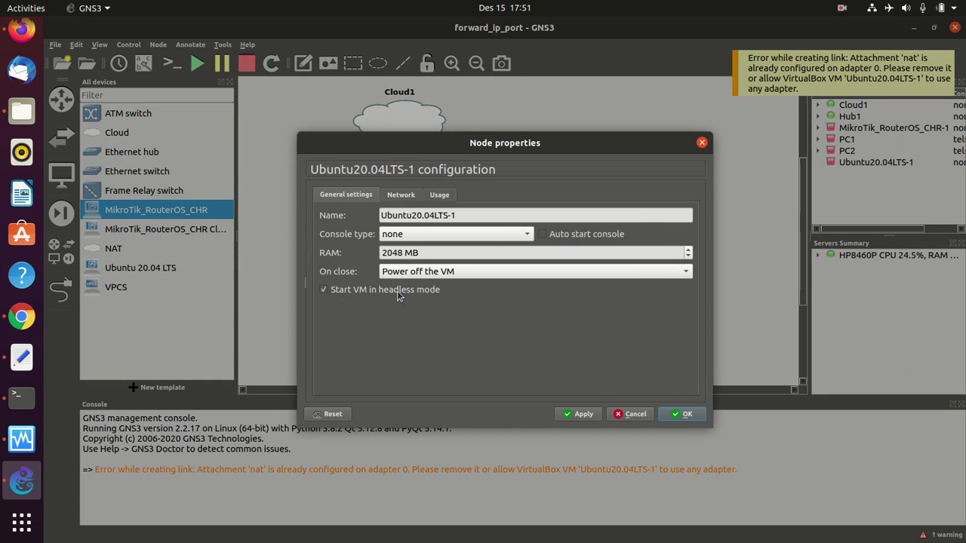
{"action": "left_click", "coordinate": [403, 202]}
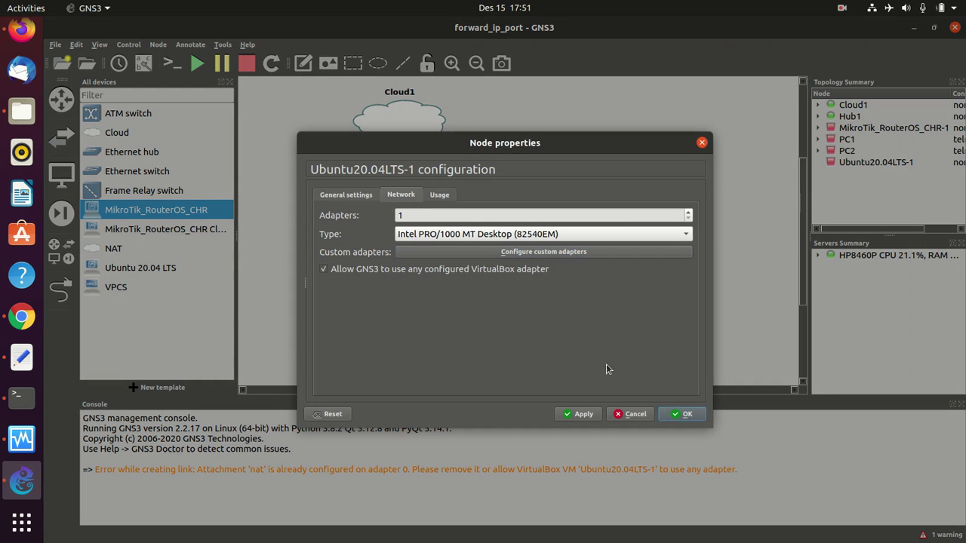
{"action": "left_click", "coordinate": [673, 409]}
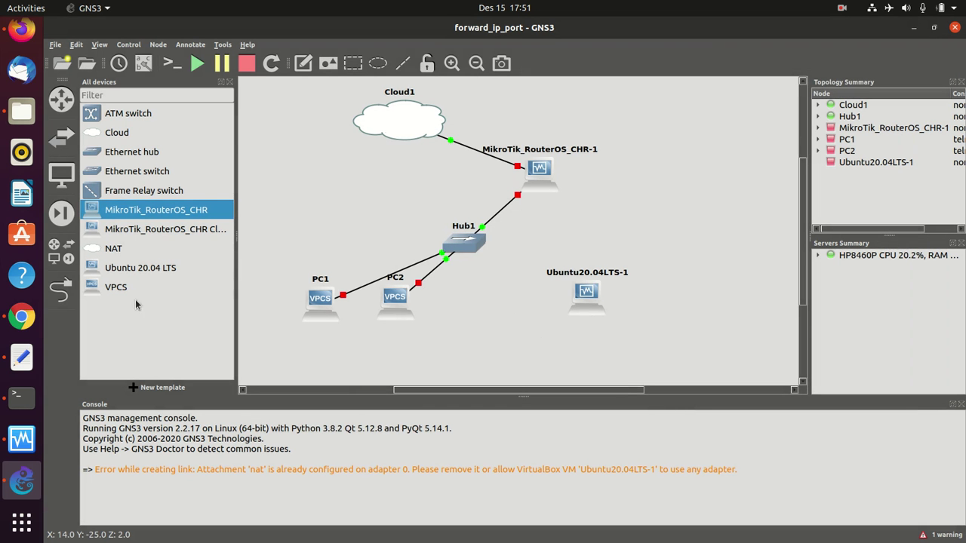
- Link Hub1's Ethernet3 to the Ubuntu20.04LTS-1 VM's Ethernet0, then leave link mode
{"action": "left_click", "coordinate": [60, 287]}
{"action": "left_click", "coordinate": [459, 249]}
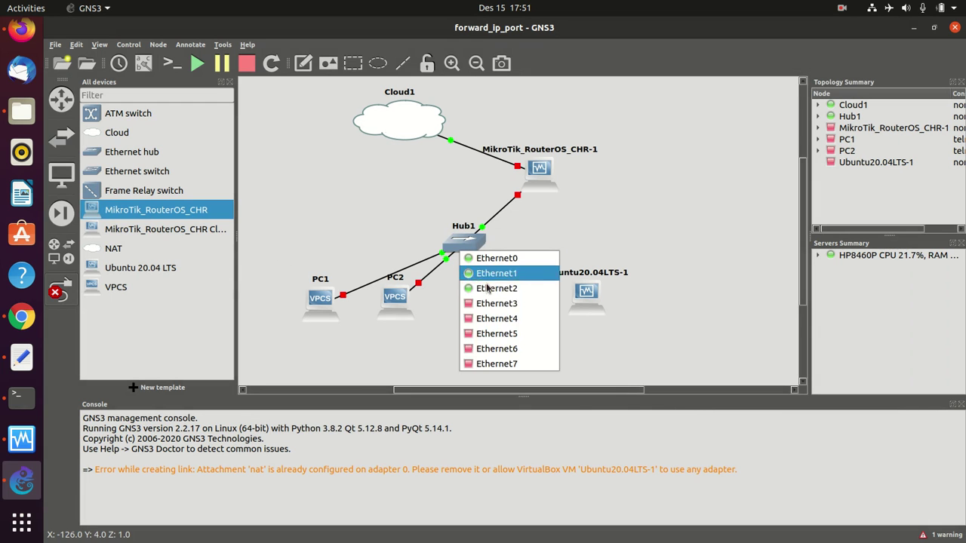
{"action": "left_click", "coordinate": [489, 303]}
{"action": "left_click", "coordinate": [605, 302]}
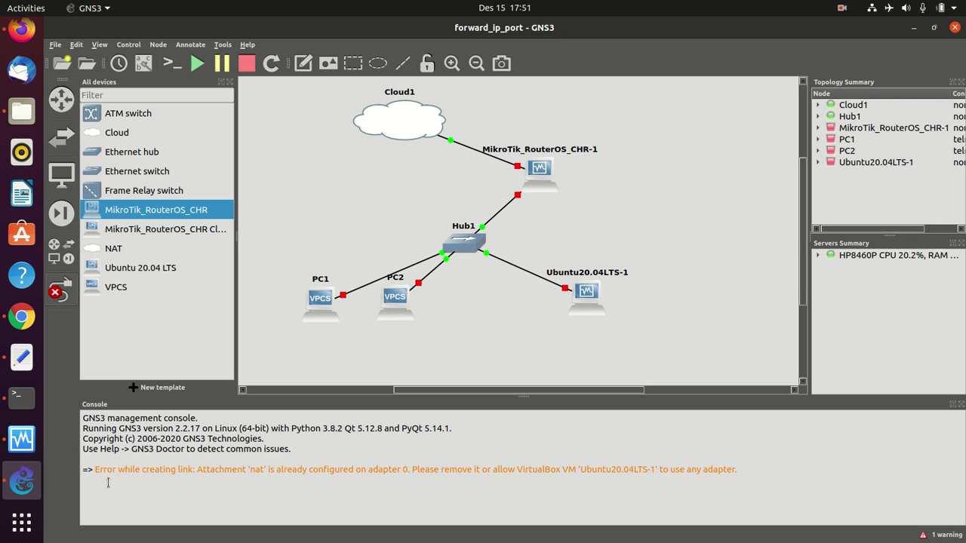
{"action": "left_click_drag", "start_coordinate": [98, 474], "coordinate": [132, 474]}
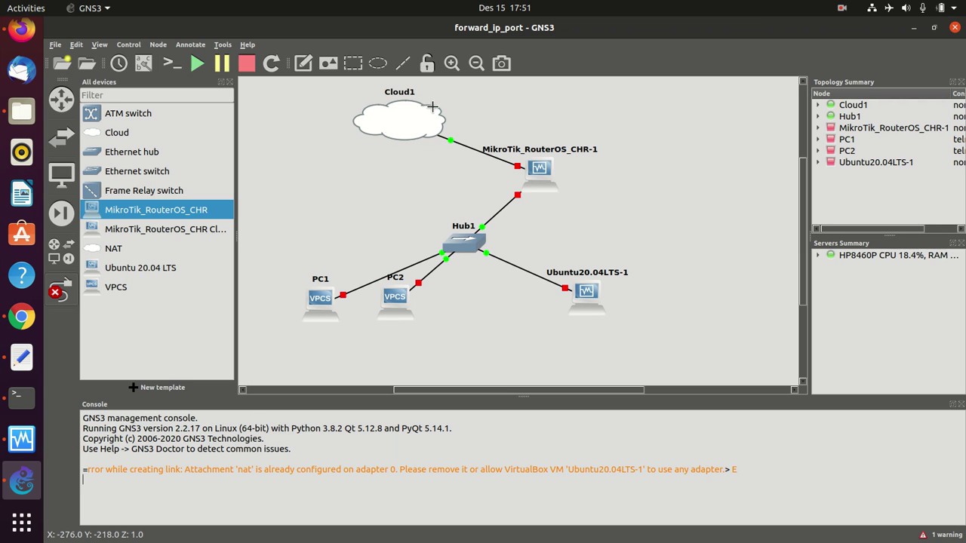
{"action": "left_click", "coordinate": [72, 292]}
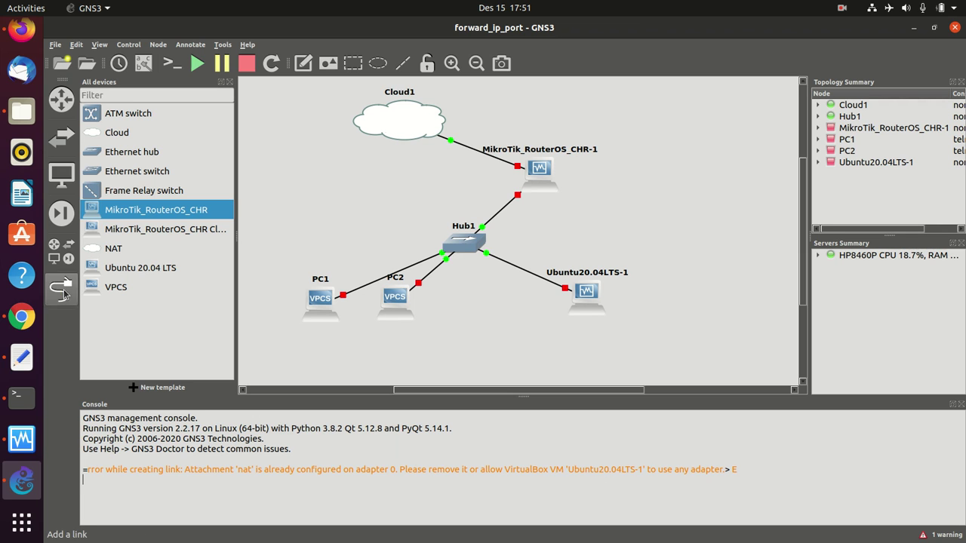
- Place PC1, PC2 and the Ubuntu VM around Hub1 in a tidy layout
{"action": "left_click_drag", "start_coordinate": [586, 300], "coordinate": [639, 302]}
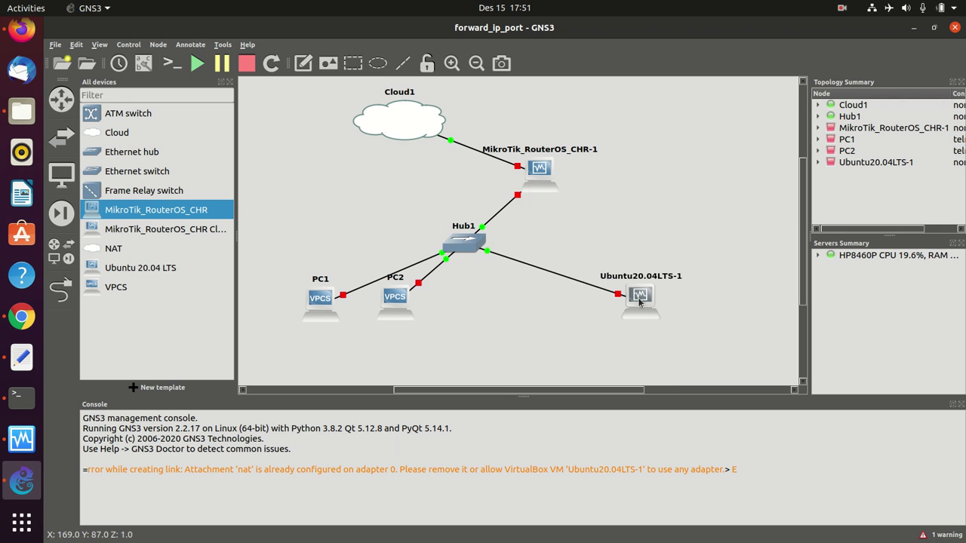
{"action": "left_click_drag", "start_coordinate": [401, 319], "coordinate": [469, 315]}
{"action": "left_click_drag", "start_coordinate": [321, 305], "coordinate": [315, 254]}
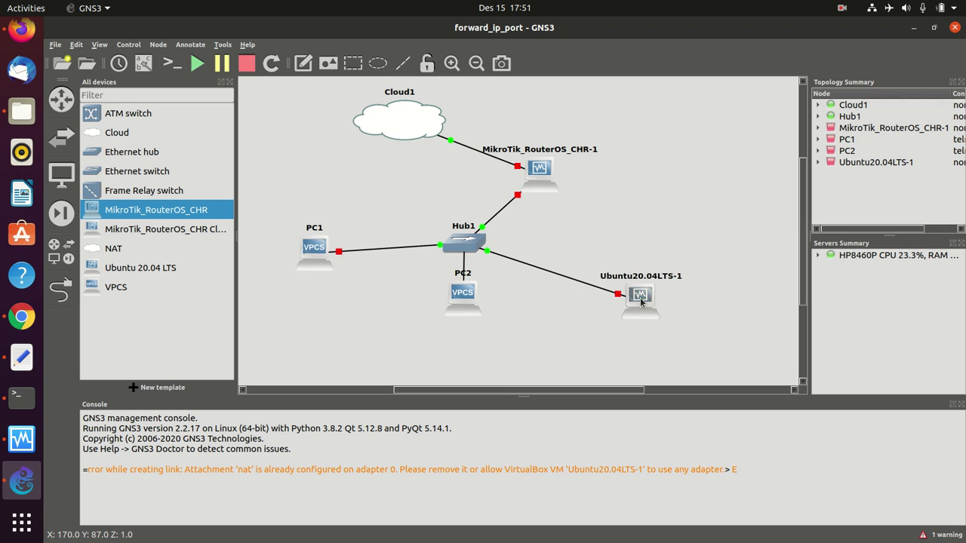
{"action": "left_click_drag", "start_coordinate": [641, 301], "coordinate": [649, 243]}
{"action": "left_click_drag", "start_coordinate": [466, 293], "coordinate": [464, 313]}
{"action": "left_click_drag", "start_coordinate": [471, 236], "coordinate": [476, 241]}
- Nudge MikroTik and Cloud1 into place, then start all devices and confirm
{"action": "left_click_drag", "start_coordinate": [538, 176], "coordinate": [538, 188]}
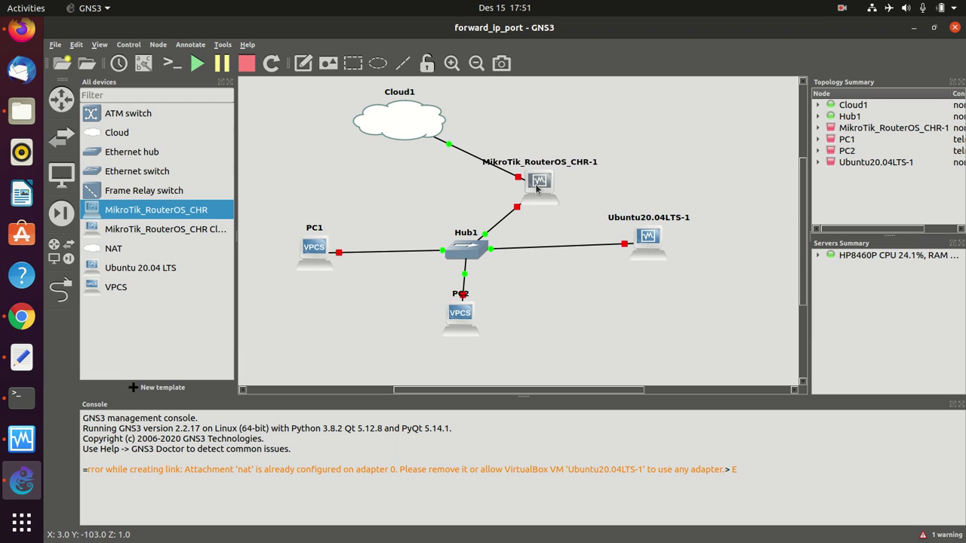
{"action": "left_click_drag", "start_coordinate": [429, 129], "coordinate": [434, 129]}
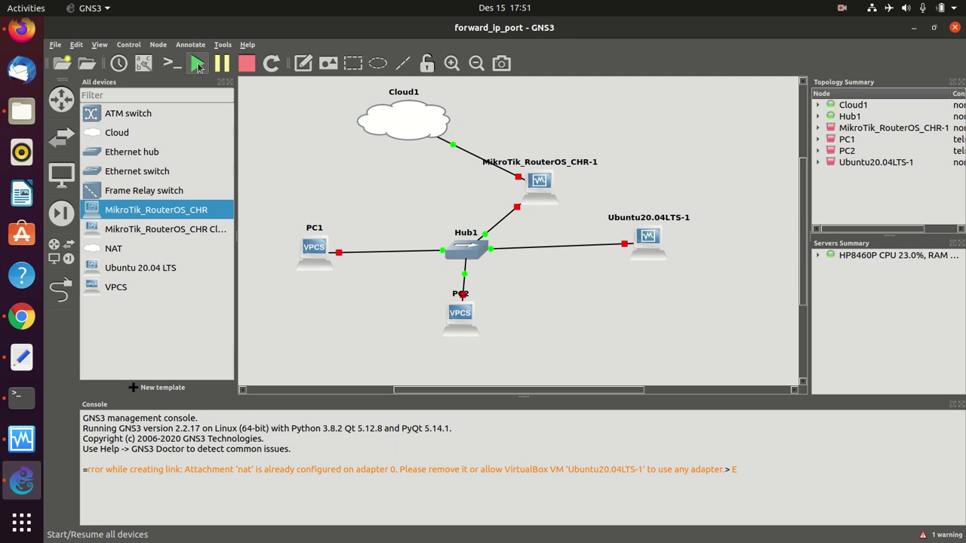
{"action": "left_click", "coordinate": [197, 64]}
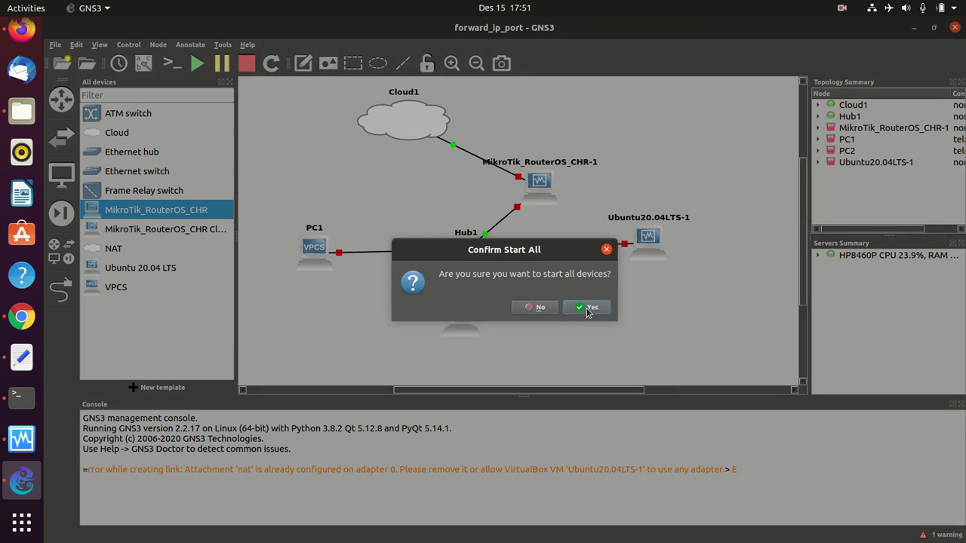
{"action": "left_click", "coordinate": [588, 306]}
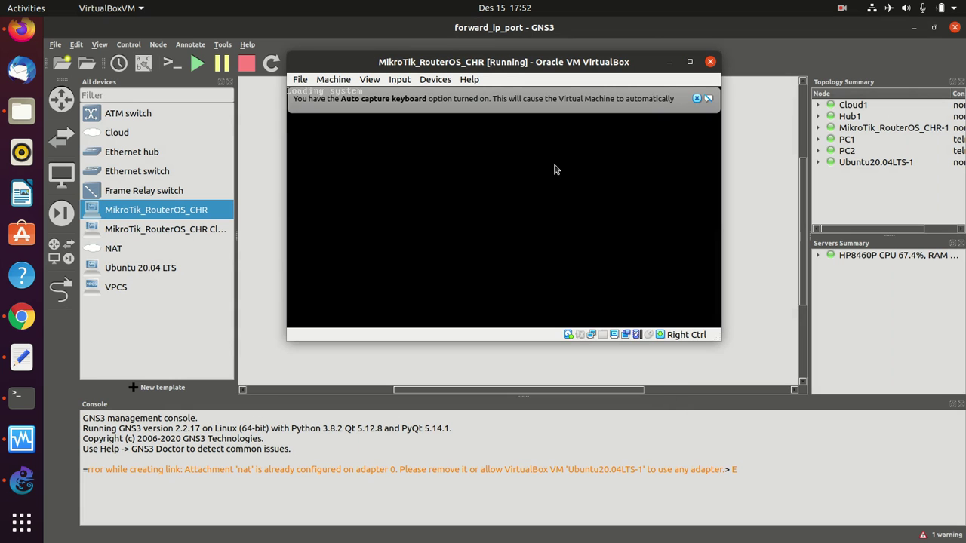
- Dismiss the auto-capture notice, move the router VM window, and check VirtualBox Manager's running machines
{"action": "left_click", "coordinate": [697, 99]}
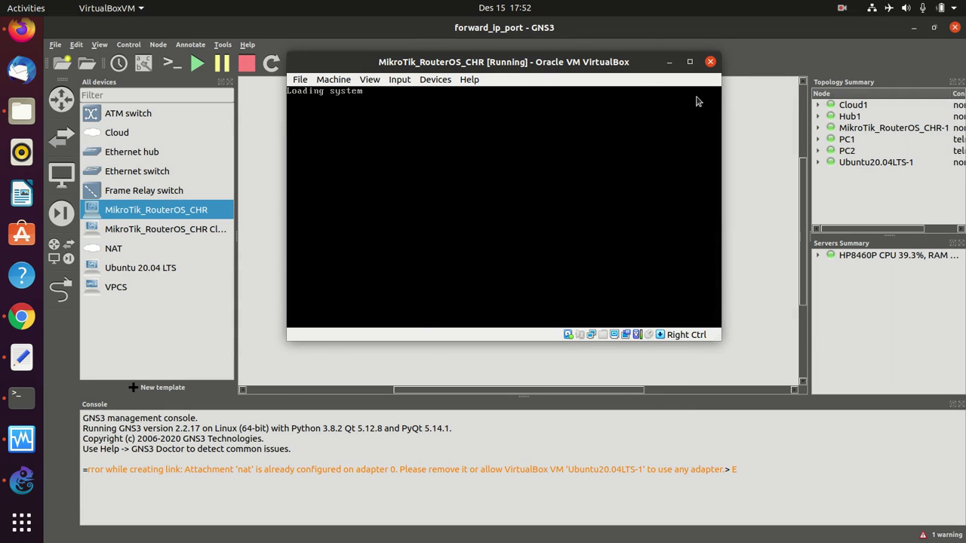
{"action": "left_click_drag", "start_coordinate": [568, 64], "coordinate": [702, 65]}
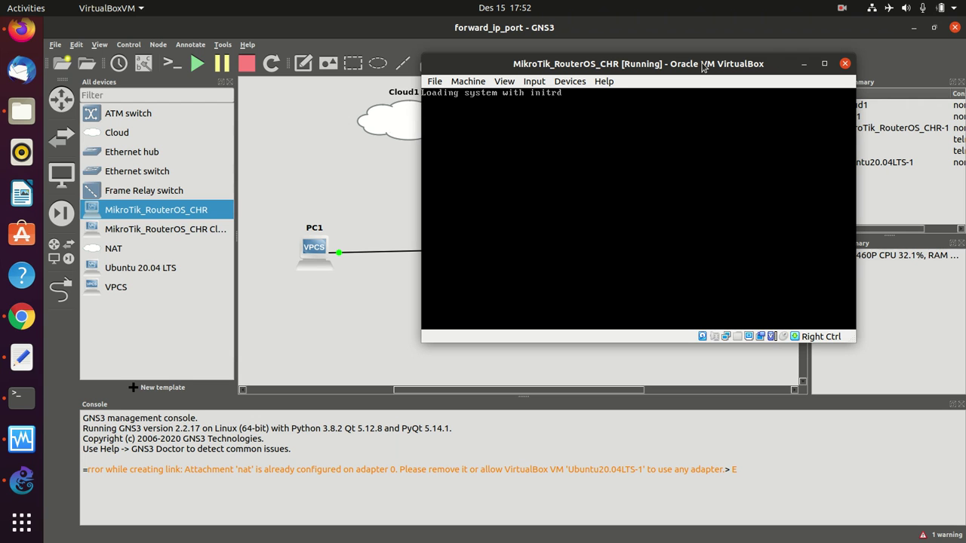
{"action": "left_click_drag", "start_coordinate": [641, 62], "coordinate": [678, 73]}
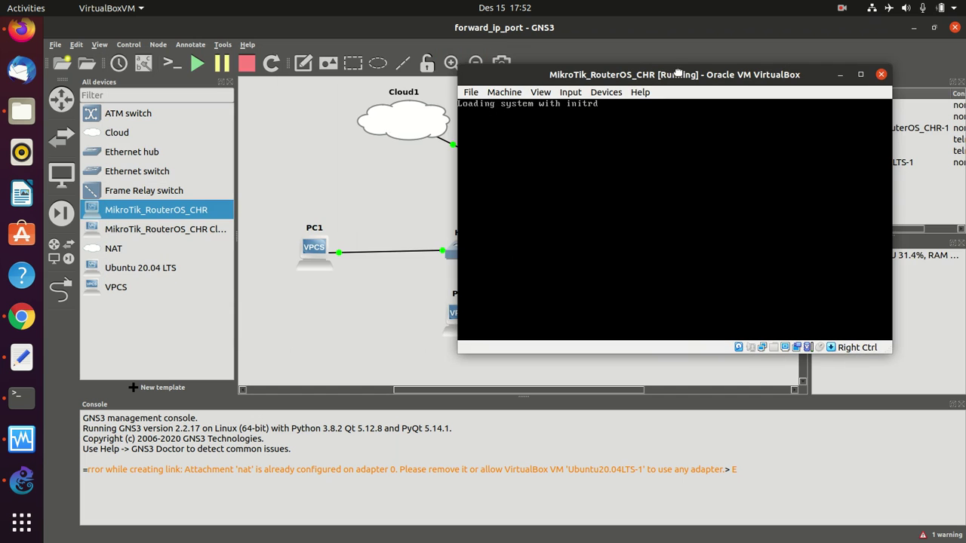
{"action": "left_click", "coordinate": [21, 439]}
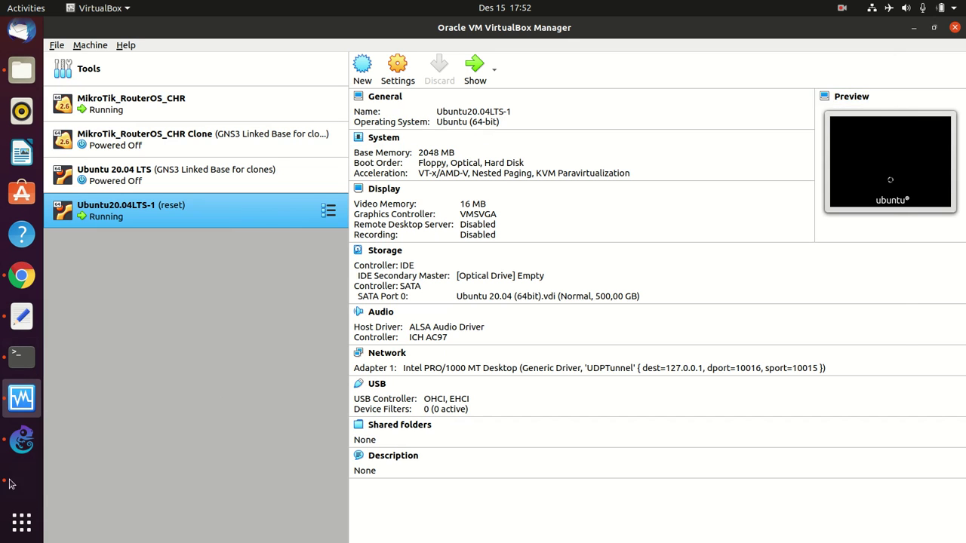
{"action": "left_click", "coordinate": [11, 483]}
- Bring the MikroTik router console forward, move it left, then maximize and restore it
{"action": "left_click", "coordinate": [16, 356]}
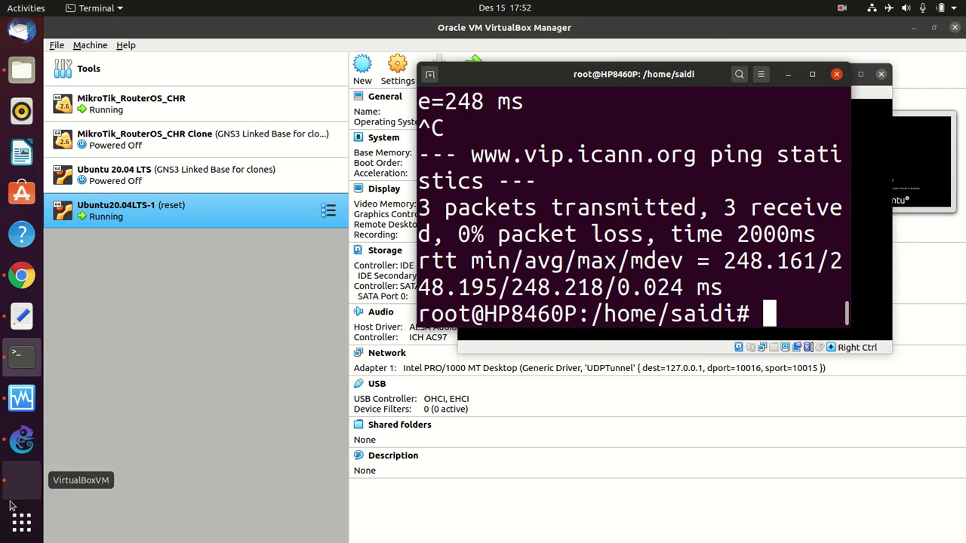
{"action": "left_click", "coordinate": [11, 482]}
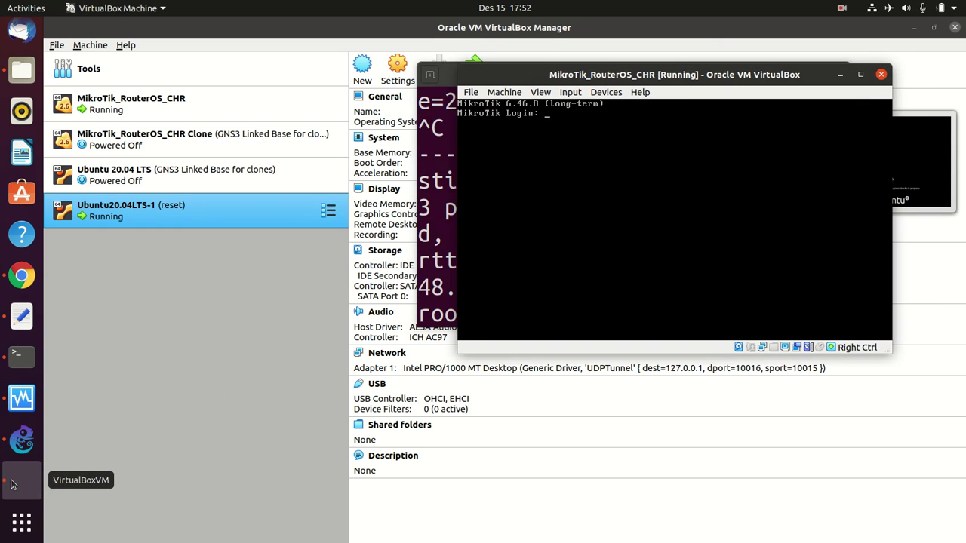
{"action": "left_click", "coordinate": [581, 94]}
{"action": "mouse_move", "coordinate": [641, 93]}
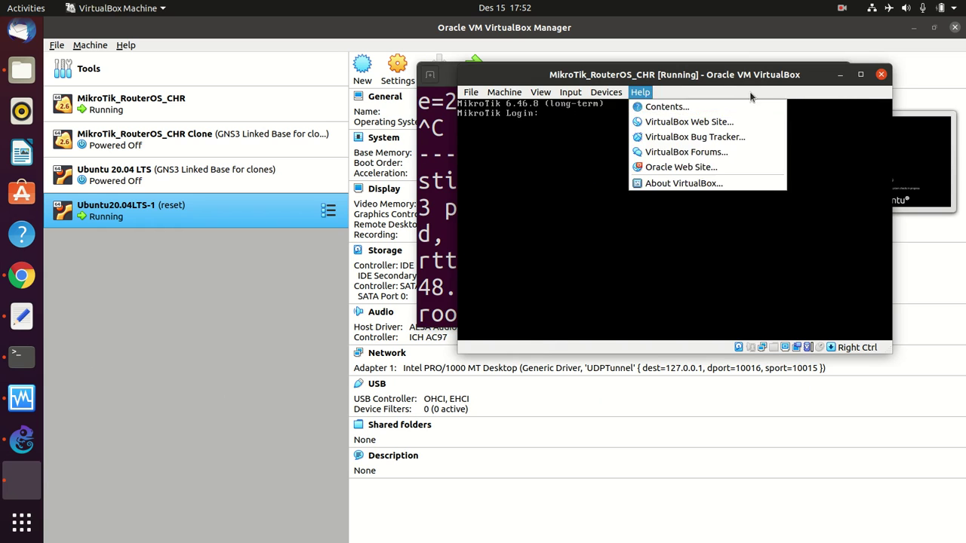
{"action": "left_click", "coordinate": [785, 85]}
{"action": "left_click_drag", "start_coordinate": [785, 84], "coordinate": [463, 107]}
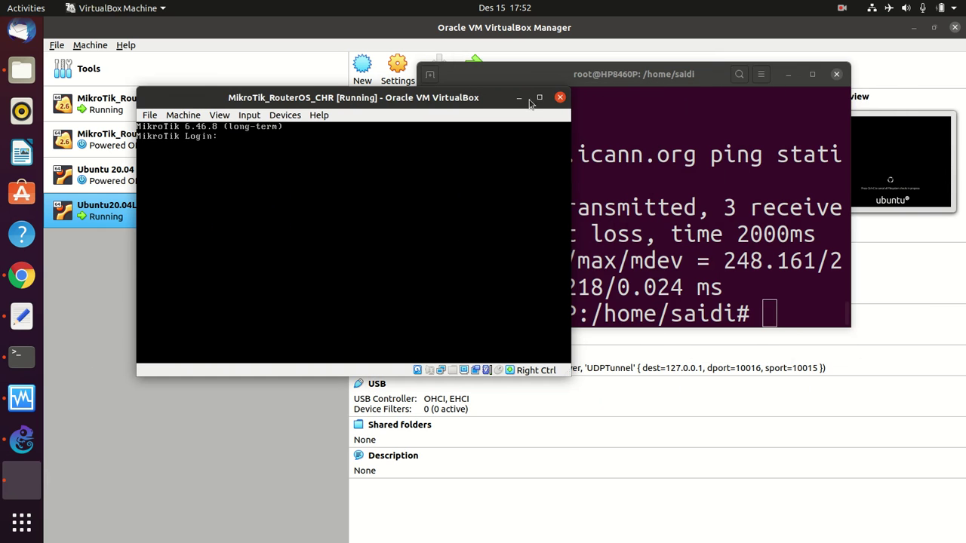
{"action": "left_click", "coordinate": [540, 97]}
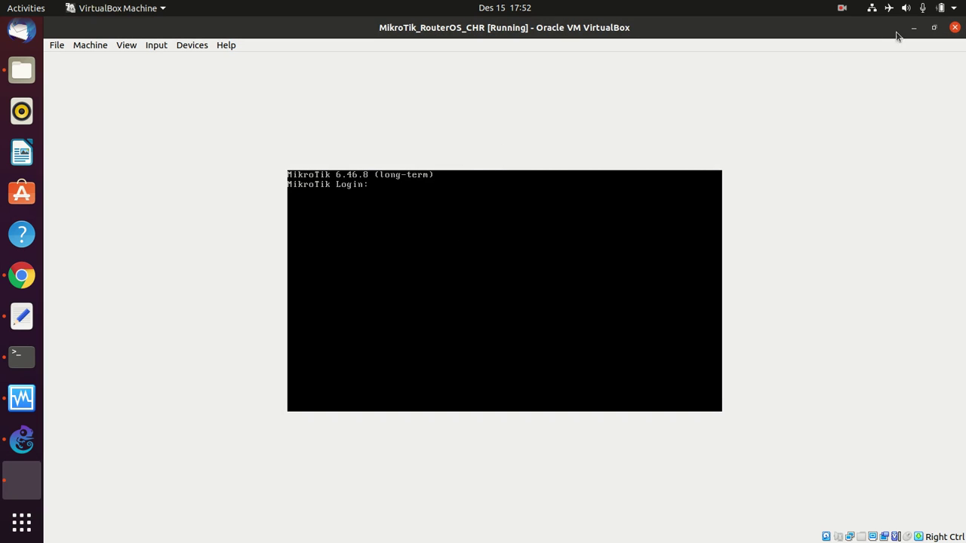
{"action": "left_click", "coordinate": [934, 28]}
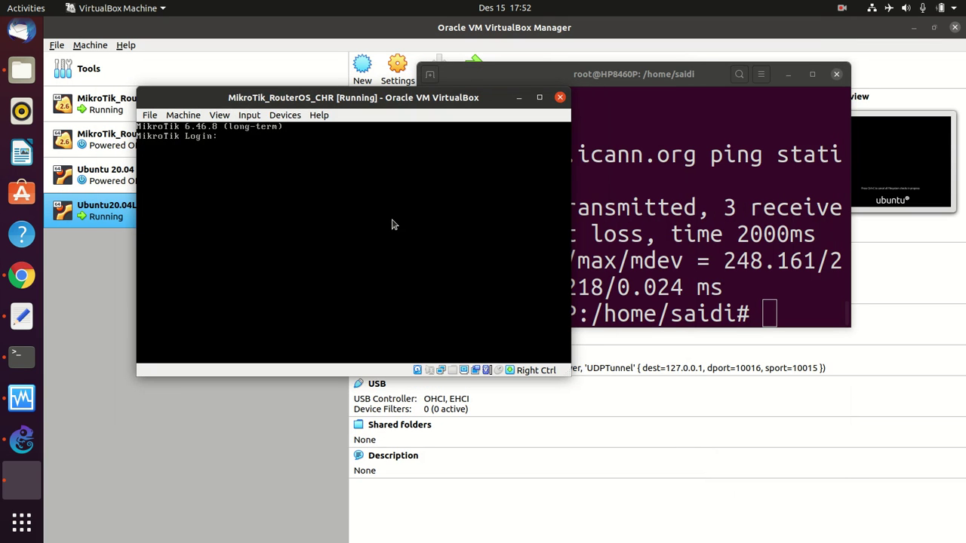
- Log in as admin and run 'ip address print', showing 199.199.199.77/24 on ether1
{"action": "type", "text": "admin"}
{"action": "key", "text": "Return"}
{"action": "key", "text": "Return"}
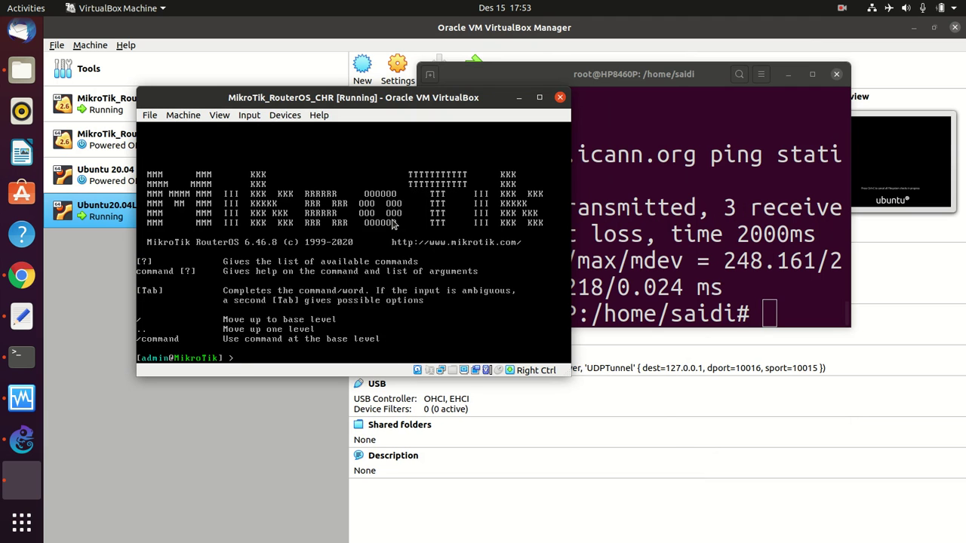
{"action": "type", "text": "ip ad"}
{"action": "key", "text": "Tab"}
{"action": "type", "text": "print"}
{"action": "key", "text": "Return"}
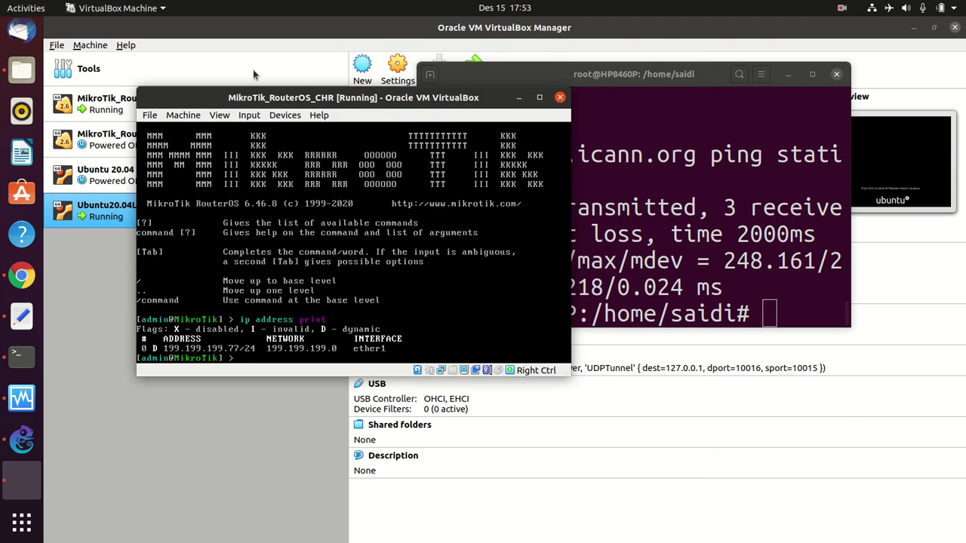
{"action": "left_click_drag", "start_coordinate": [357, 105], "coordinate": [436, 150]}
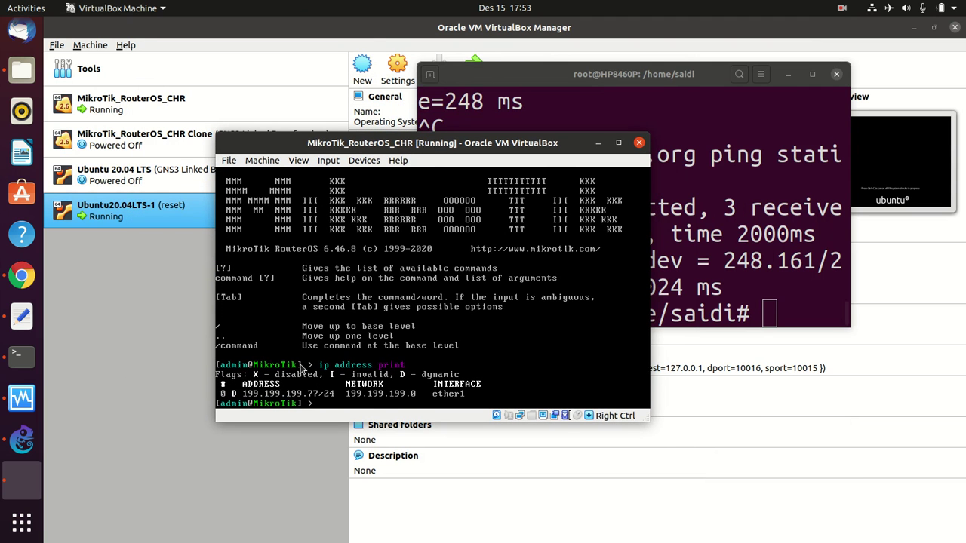
- Run 'ip a' in a smaller-font, widened Terminal and select enp0s25's address 199.199.199.86
{"action": "left_click", "coordinate": [21, 360]}
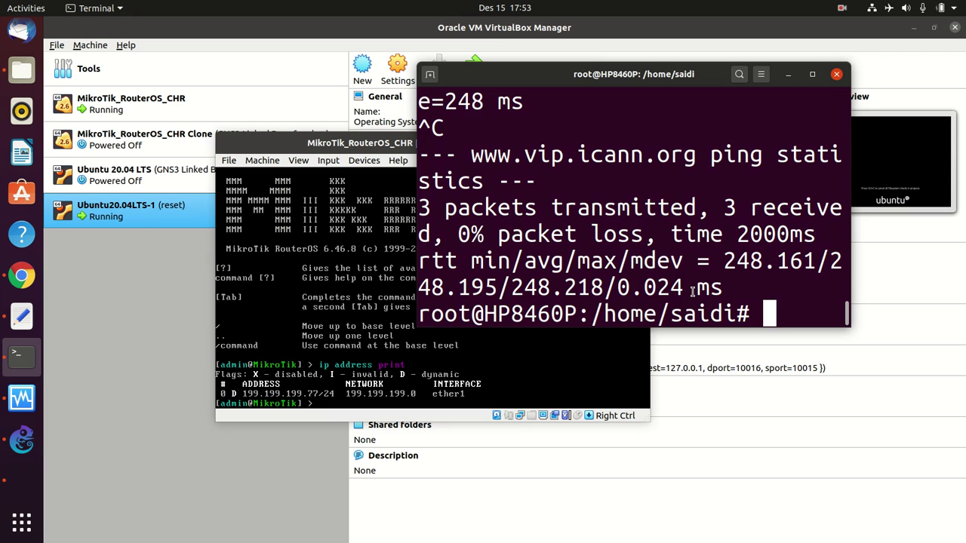
{"action": "key", "text": "ctrl+minus"}
{"action": "key", "text": "ctrl+minus"}
{"action": "key", "text": "ctrl+minus"}
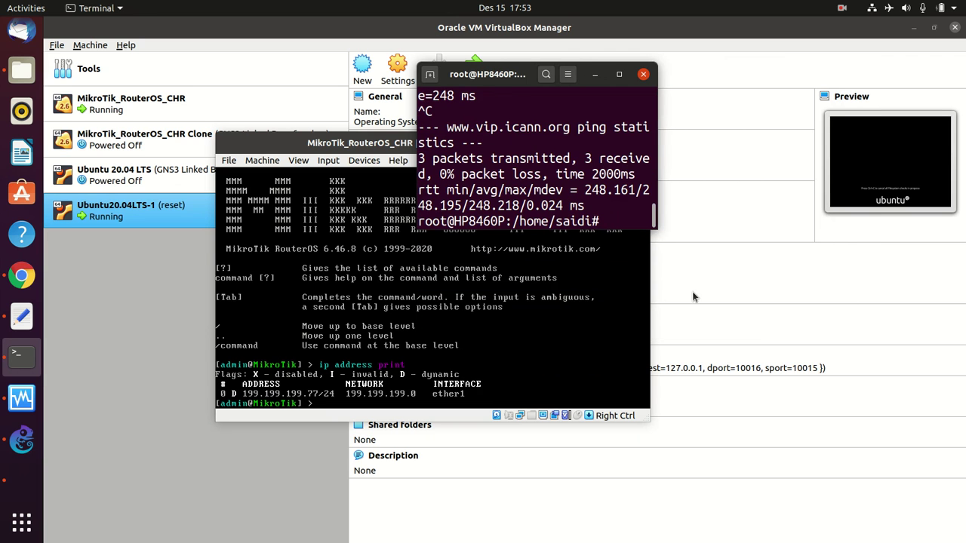
{"action": "left_click_drag", "start_coordinate": [655, 151], "coordinate": [912, 148]}
{"action": "type", "text": "i"}
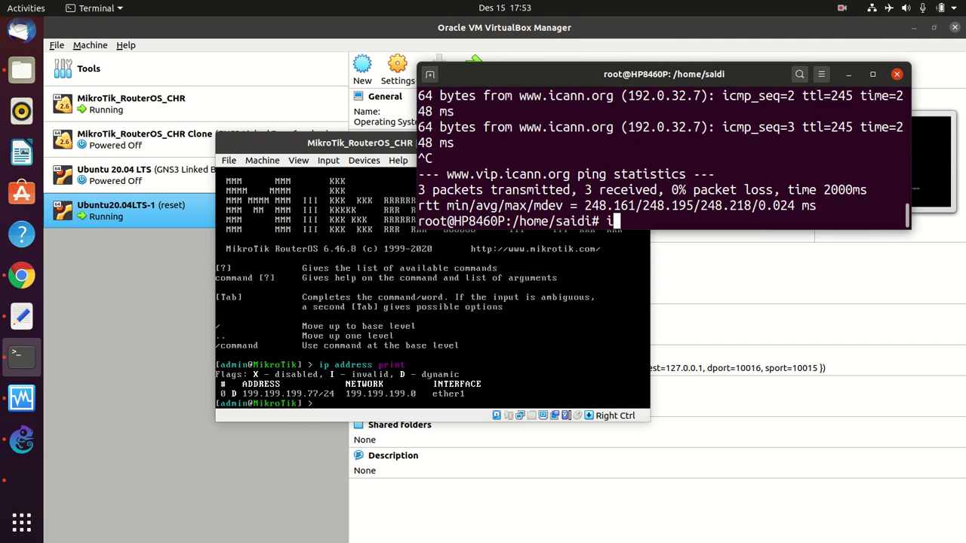
{"action": "type", "text": "p a"}
{"action": "key", "text": "Return"}
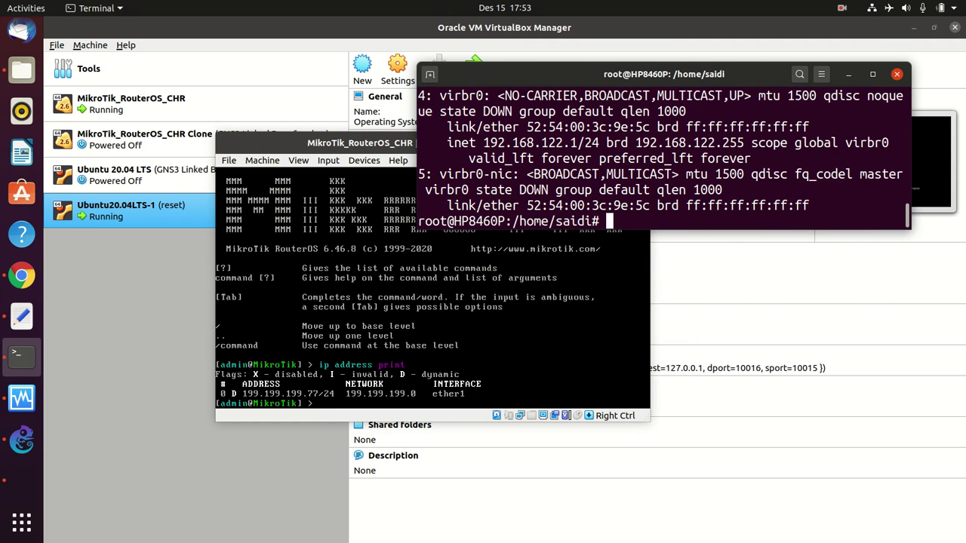
{"action": "scroll", "coordinate": [566, 174], "scroll_direction": "up", "scroll_amount": 3}
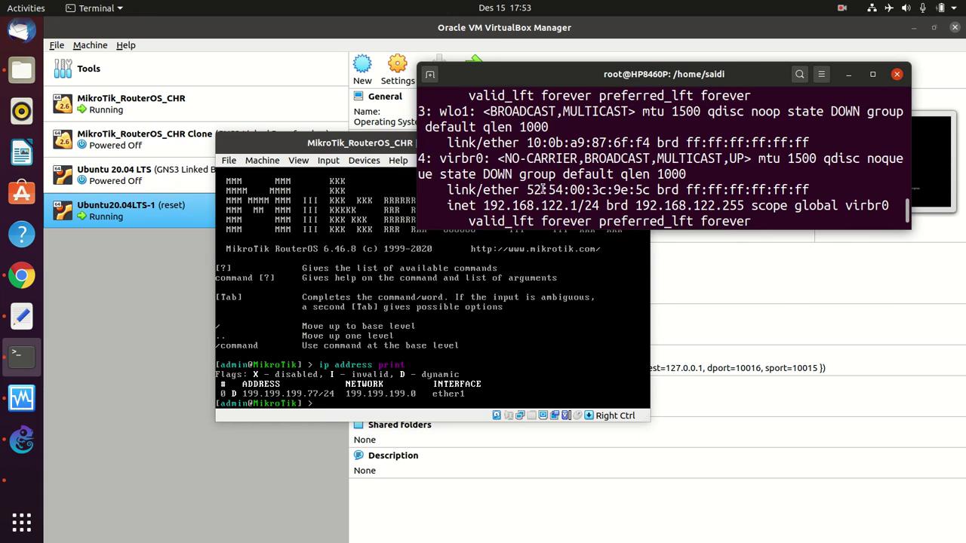
{"action": "scroll", "coordinate": [543, 197], "scroll_direction": "up", "scroll_amount": 1}
{"action": "scroll", "coordinate": [543, 198], "scroll_direction": "up", "scroll_amount": 3}
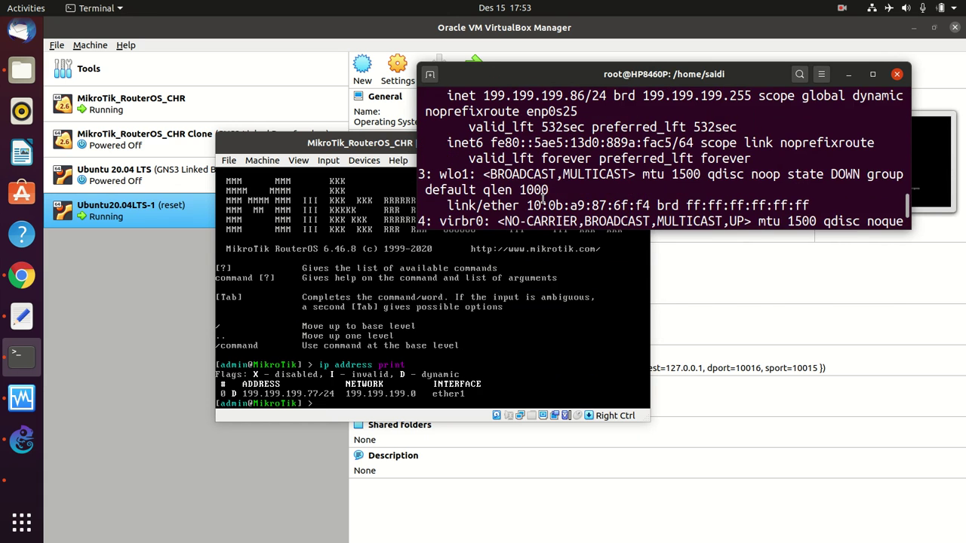
{"action": "left_click_drag", "start_coordinate": [484, 143], "coordinate": [584, 142]}
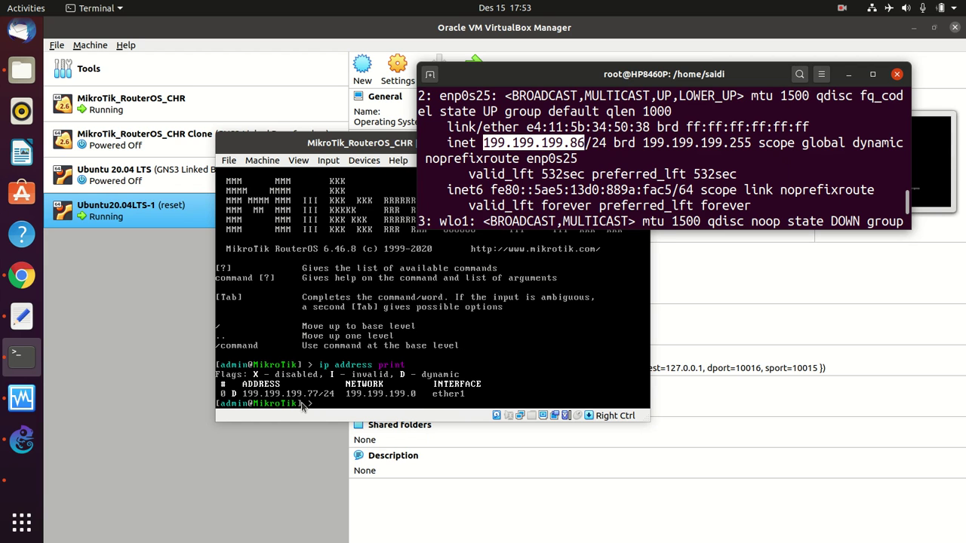
{"action": "left_click", "coordinate": [337, 400]}
- From the router, ping the host 199.199.199.86 (timeouts) and google.com (reply)
{"action": "key", "text": "Return"}
{"action": "type", "text": "p"}
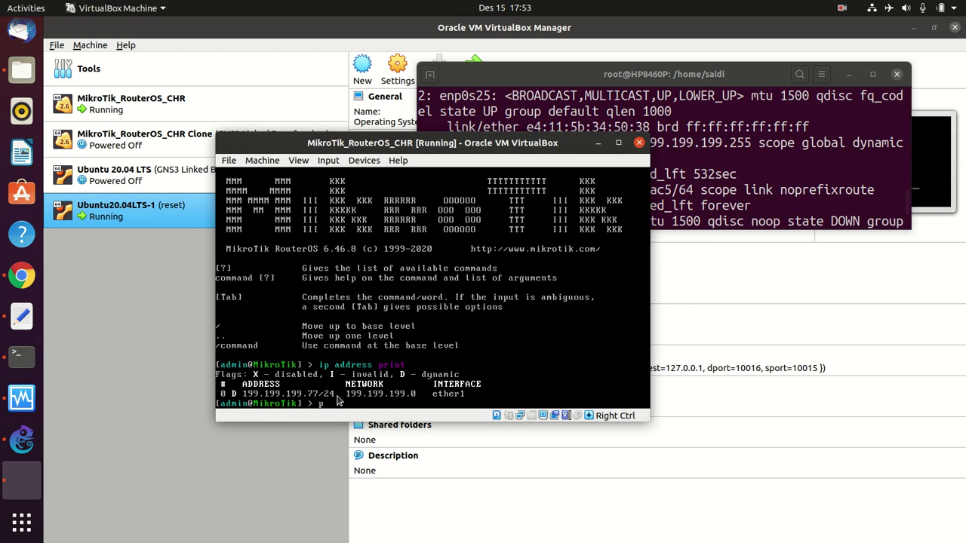
{"action": "type", "text": "ing 199.199.199.86"}
{"action": "key", "text": "Return"}
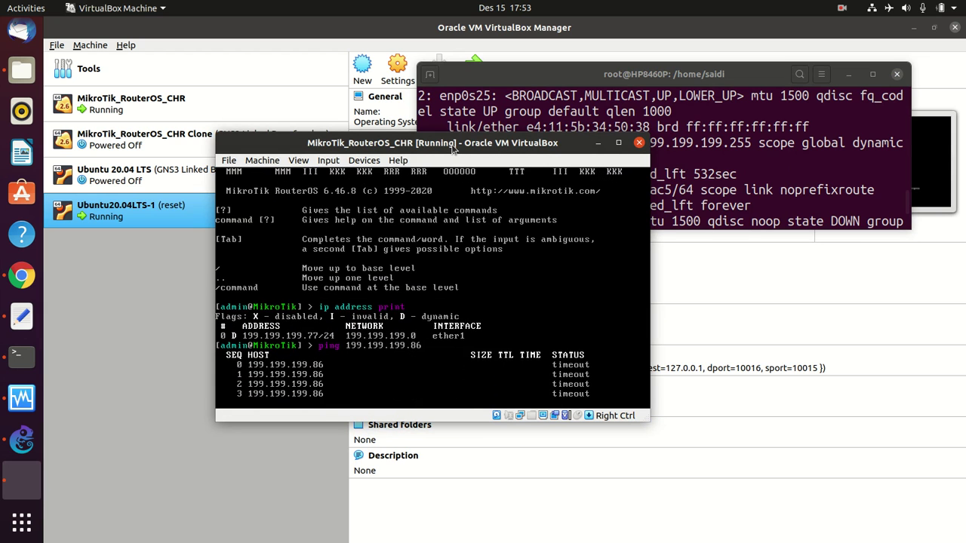
{"action": "key", "text": "ctrl+c"}
{"action": "type", "text": "ping google.com"}
{"action": "key", "text": "Return"}
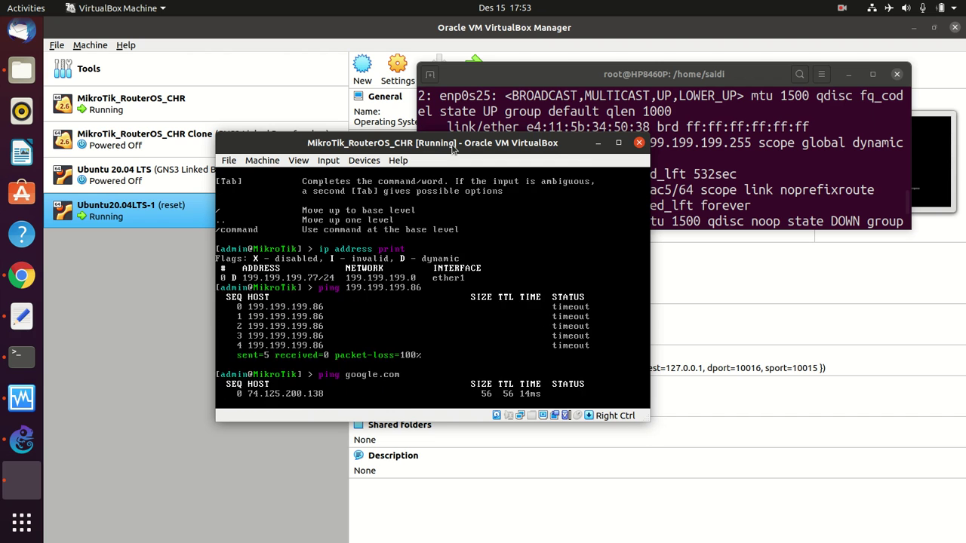
{"action": "key", "text": "ctrl+c"}
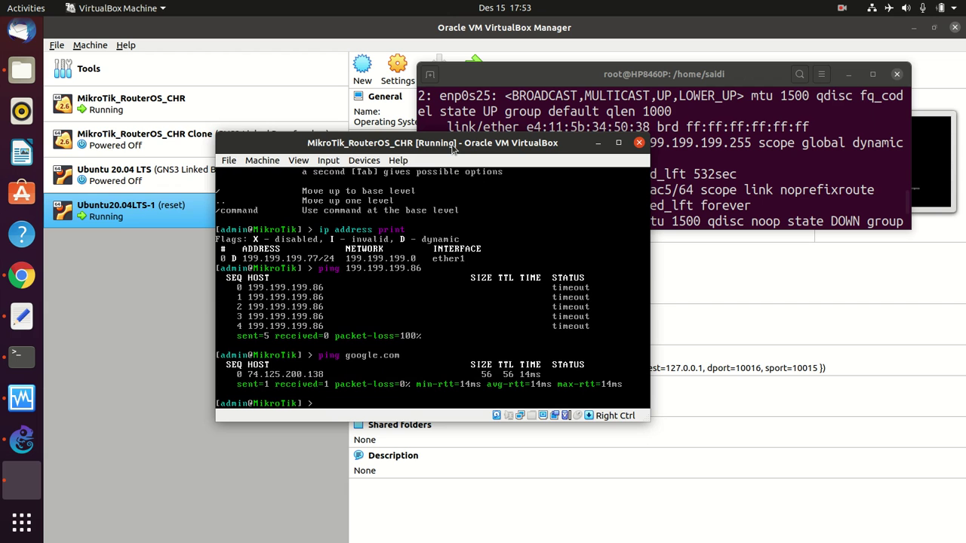
- List the router's interfaces ether1–ether6 with 'interface print'
{"action": "left_click_drag", "start_coordinate": [453, 148], "coordinate": [397, 145]}
{"action": "type", "text": "int"}
{"action": "key", "text": "Tab"}
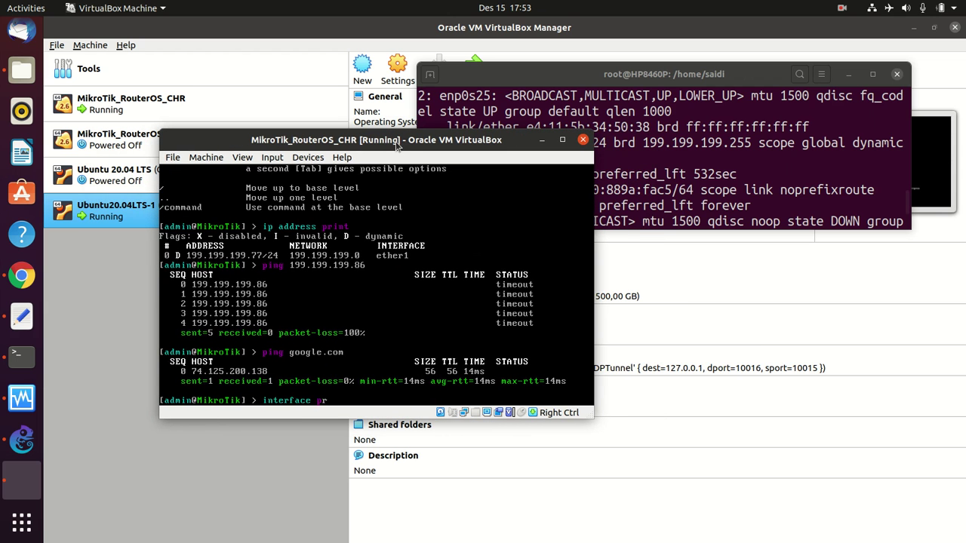
{"action": "type", "text": "print"}
{"action": "key", "text": "Return"}
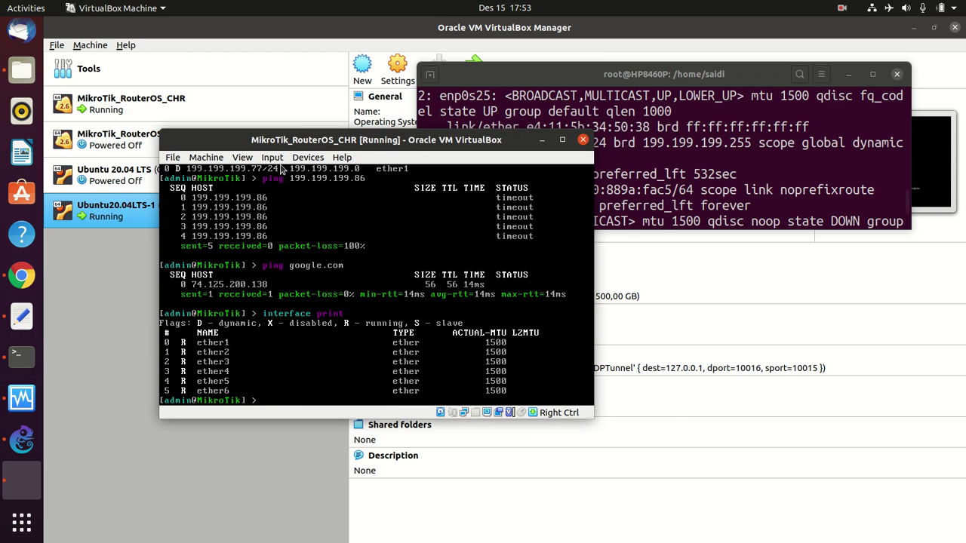
{"action": "left_click_drag", "start_coordinate": [290, 138], "coordinate": [363, 155]}
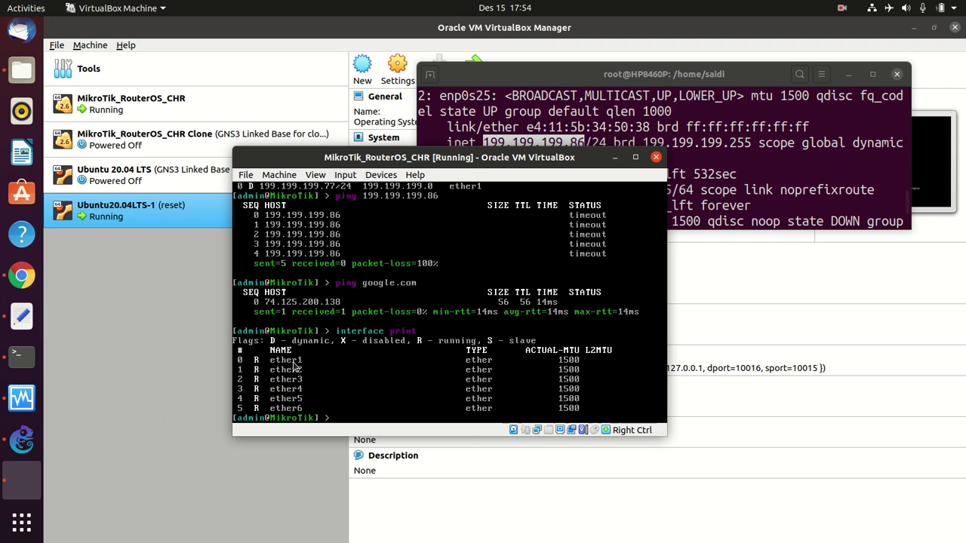
{"action": "left_click_drag", "start_coordinate": [384, 161], "coordinate": [290, 172]}
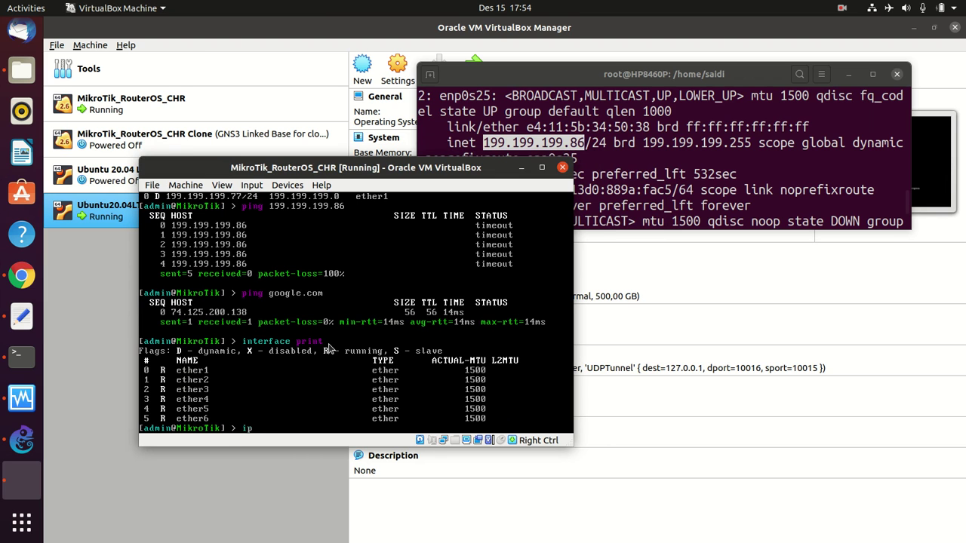
- Begin typing 'ip address add address=100.100.100.1/24 interface=' in the router console
{"action": "type", "text": "dress add address="}
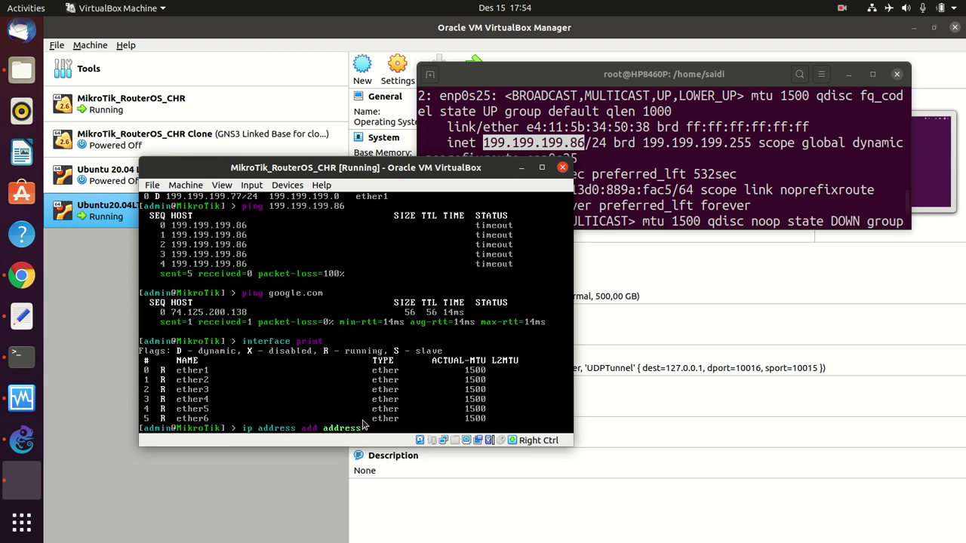
{"action": "type", "text": "="}
{"action": "type", "text": "100.100.100.1/24"}
{"action": "type", "text": "interface="}
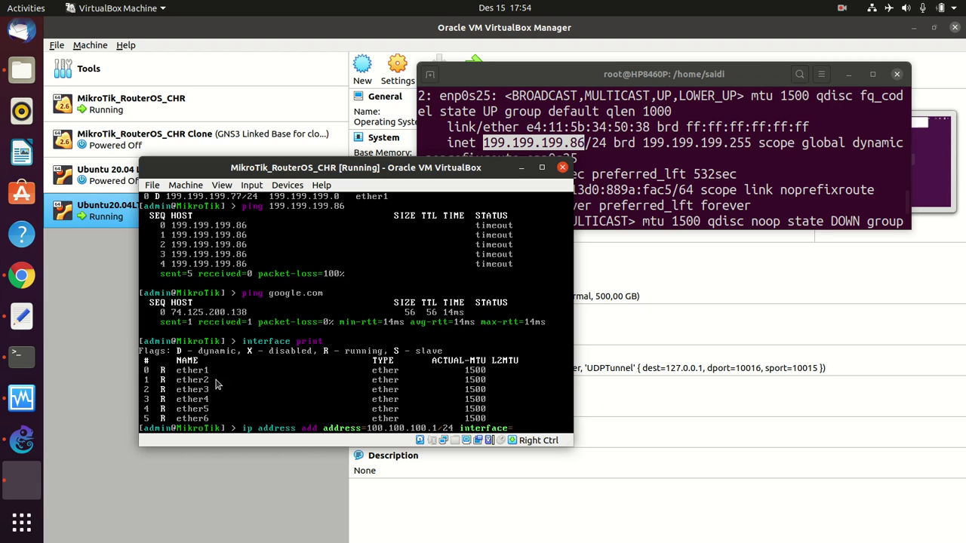
- Show interface labels on the GNS3 links, then bring the MikroTik console back in front
{"action": "left_click", "coordinate": [21, 439]}
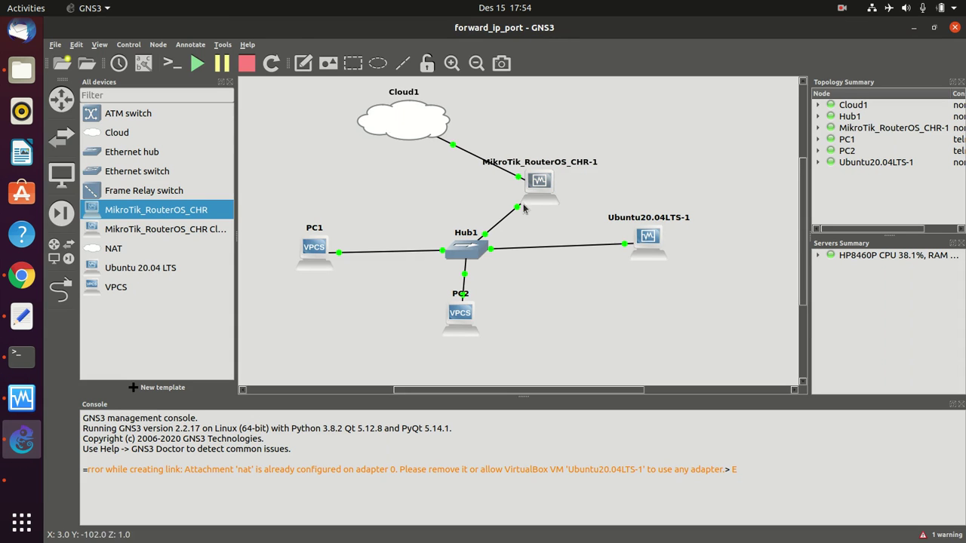
{"action": "left_click", "coordinate": [144, 64]}
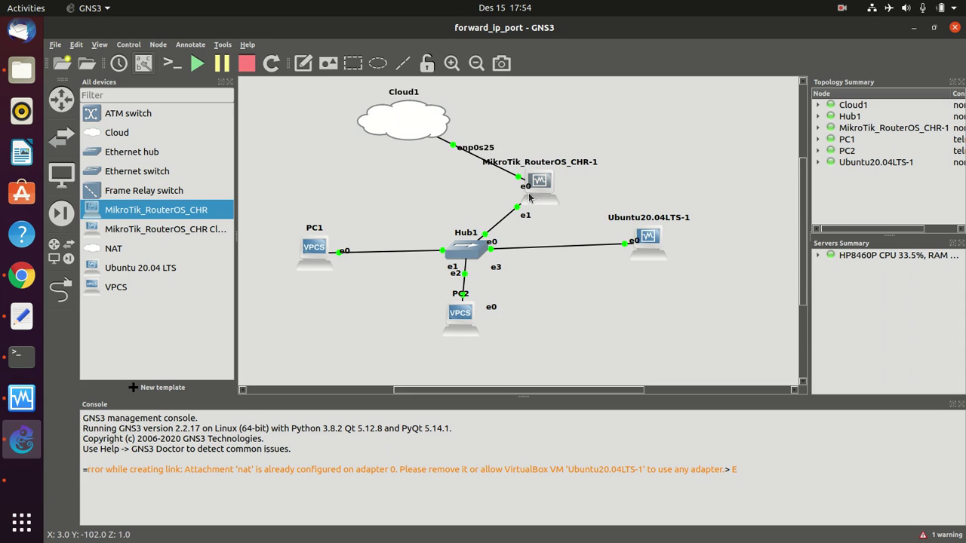
{"action": "mouse_move", "coordinate": [524, 213]}
{"action": "left_click", "coordinate": [21, 355]}
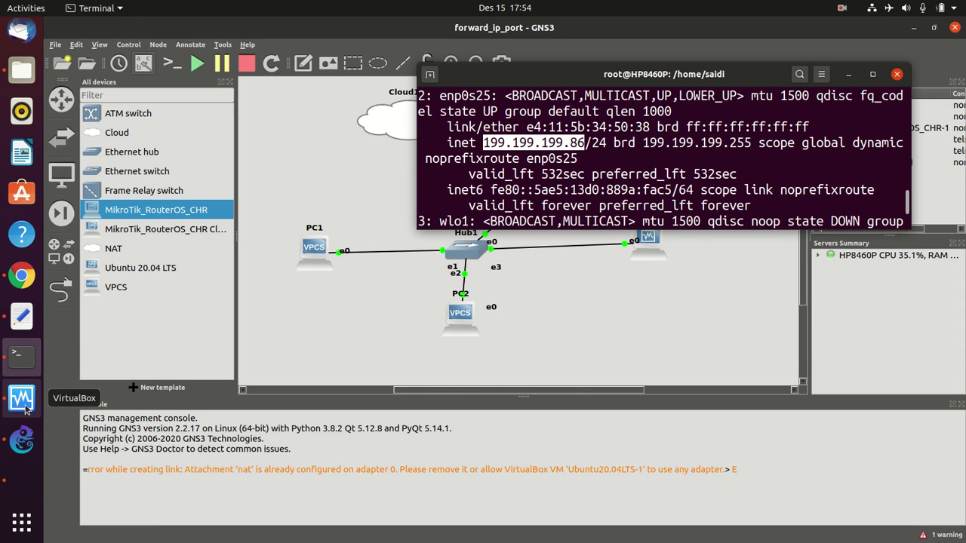
{"action": "left_click", "coordinate": [21, 480]}
{"action": "left_click_drag", "start_coordinate": [326, 167], "coordinate": [341, 117]}
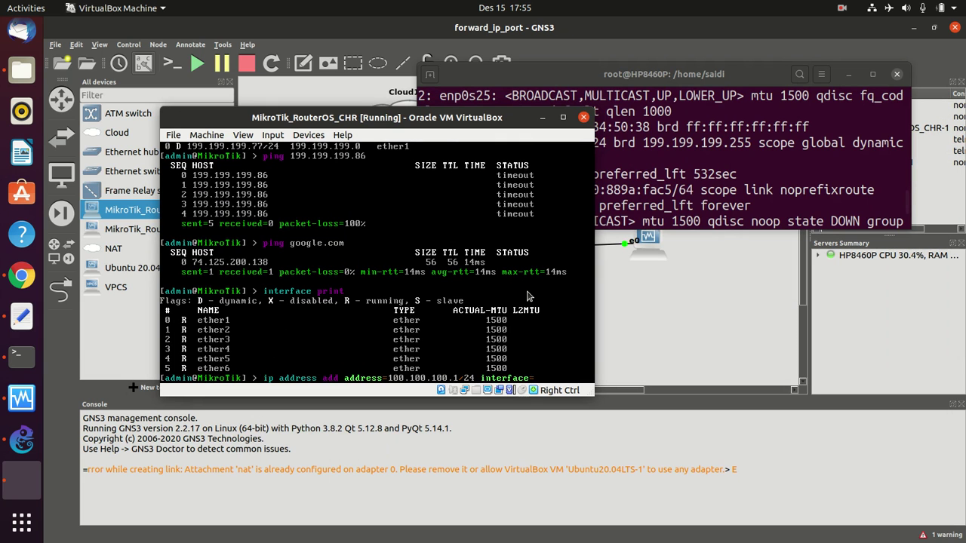
- Assign 100.100.100.1/24 to ether2 and list the router's IP addresses
{"action": "type", "text": "ether2"}
{"action": "key", "text": "Return"}
{"action": "type", "text": "ip address pir"}
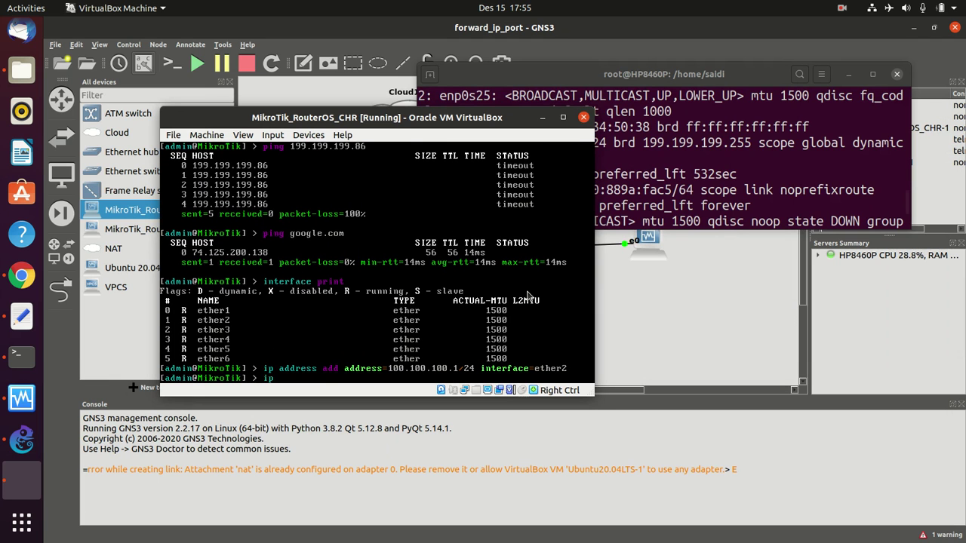
{"action": "key", "text": "Return"}
{"action": "type", "text": "ip address print"}
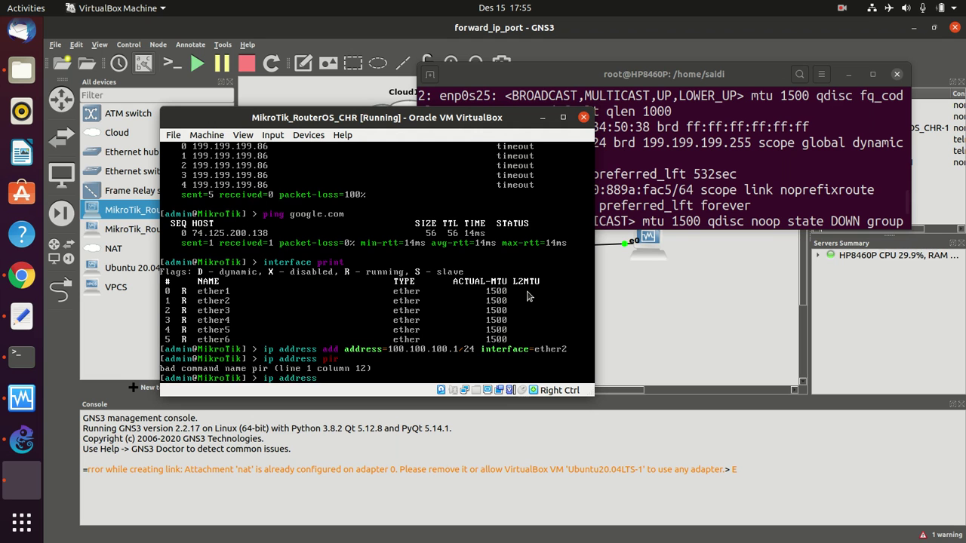
{"action": "key", "text": "Return"}
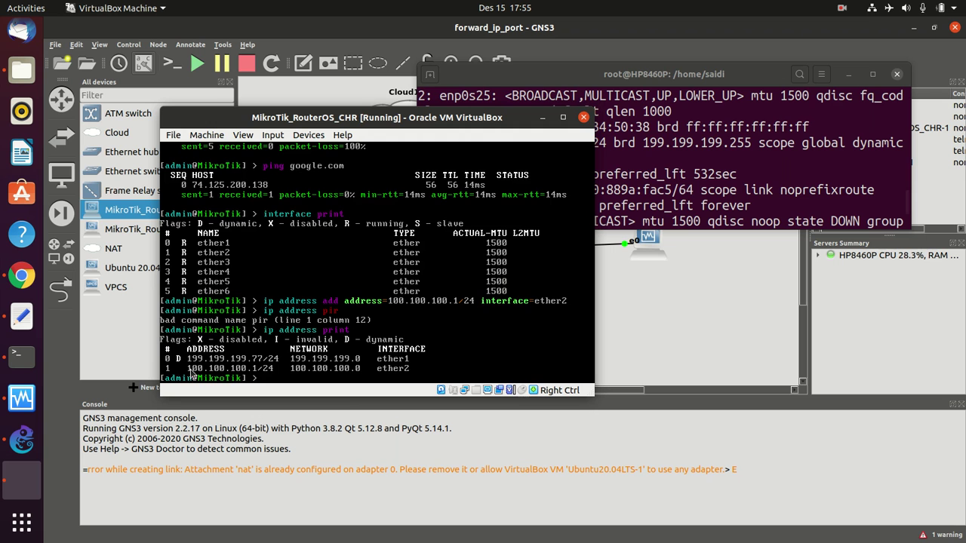
- Ping 100.100.100.1 from the router to confirm the new address answers
{"action": "left_click", "coordinate": [223, 375]}
{"action": "key", "text": "Return"}
{"action": "type", "text": "ping 100.100.100.1"}
{"action": "key", "text": "Return"}
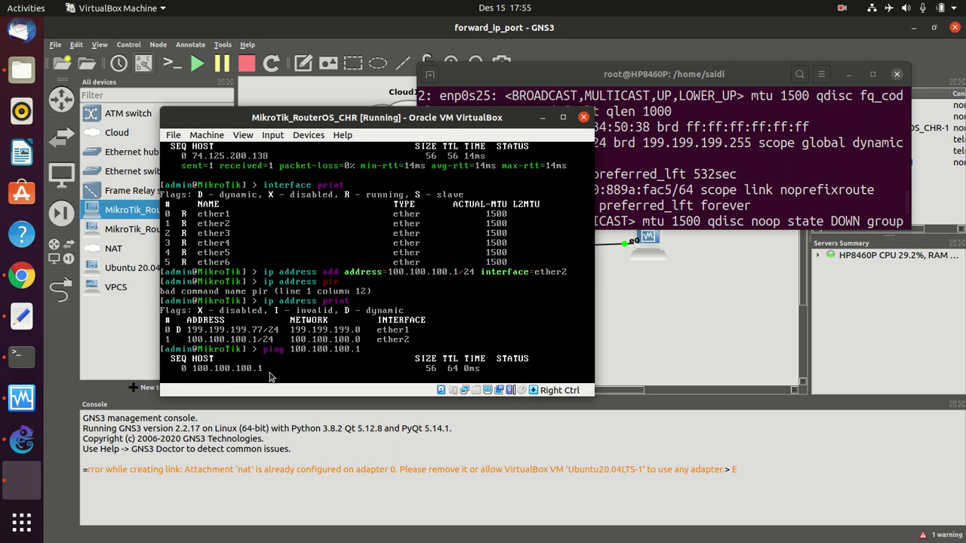
{"action": "key", "text": "ctrl+c"}
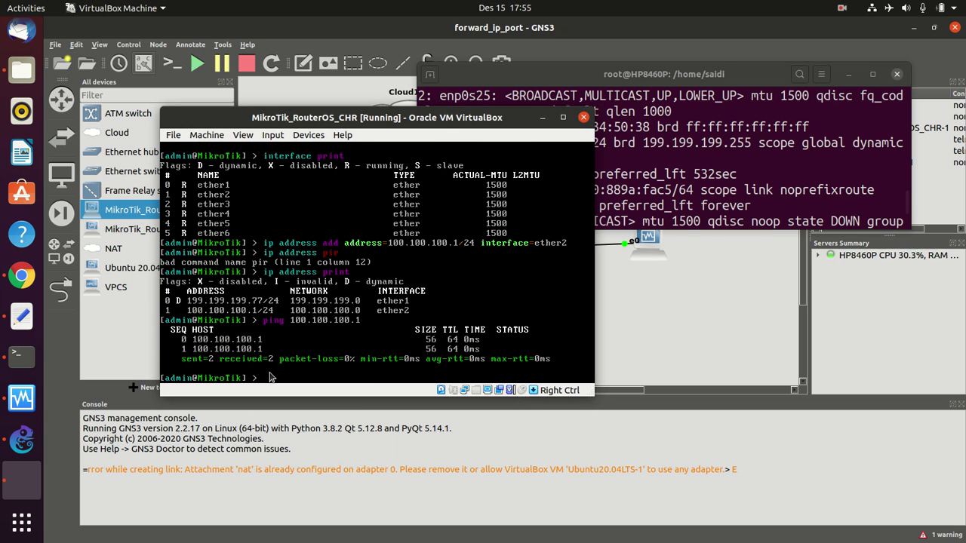
{"action": "left_click_drag", "start_coordinate": [315, 117], "coordinate": [340, 89]}
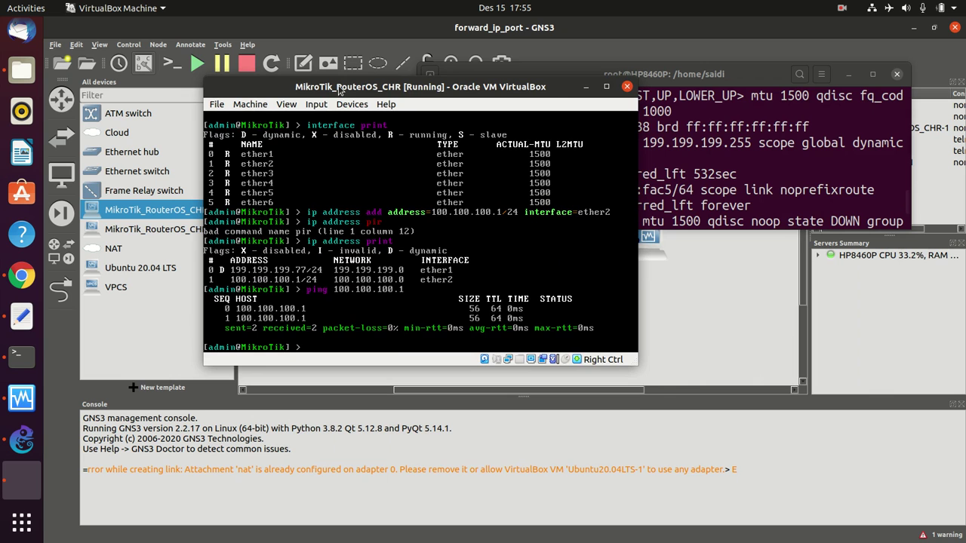
{"action": "left_click_drag", "start_coordinate": [340, 89], "coordinate": [351, 96]}
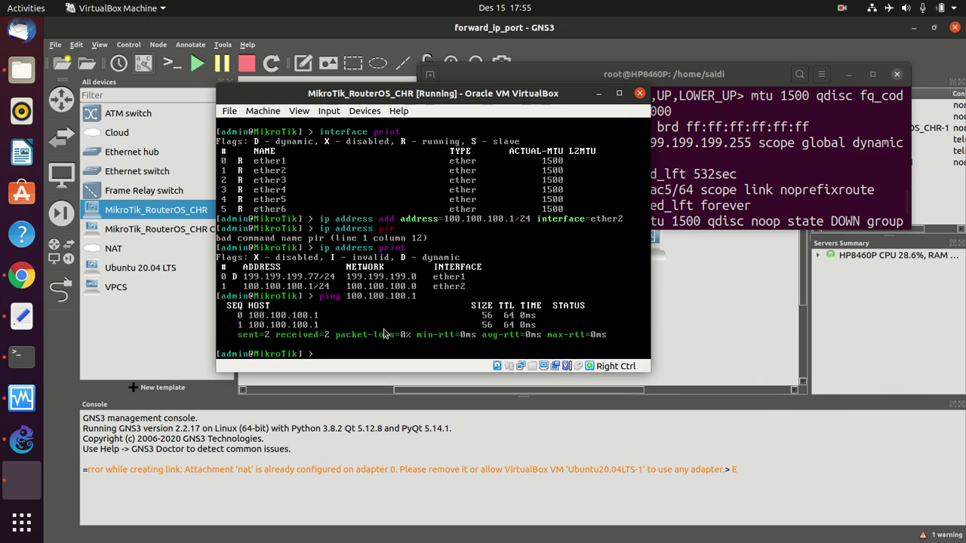
{"action": "type", "text": "ip dns ad"}
- Set DNS servers 8.8.8.8 and 8.8.4.4 with remote requests allowed, then print DNS settings
{"action": "key", "text": "BackSpace"}
{"action": "key", "text": "BackSpace"}
{"action": "type", "text": "set servers="}
{"action": "type", "text": "8.8.8."}
{"action": "type", "text": "8,8.8.4."}
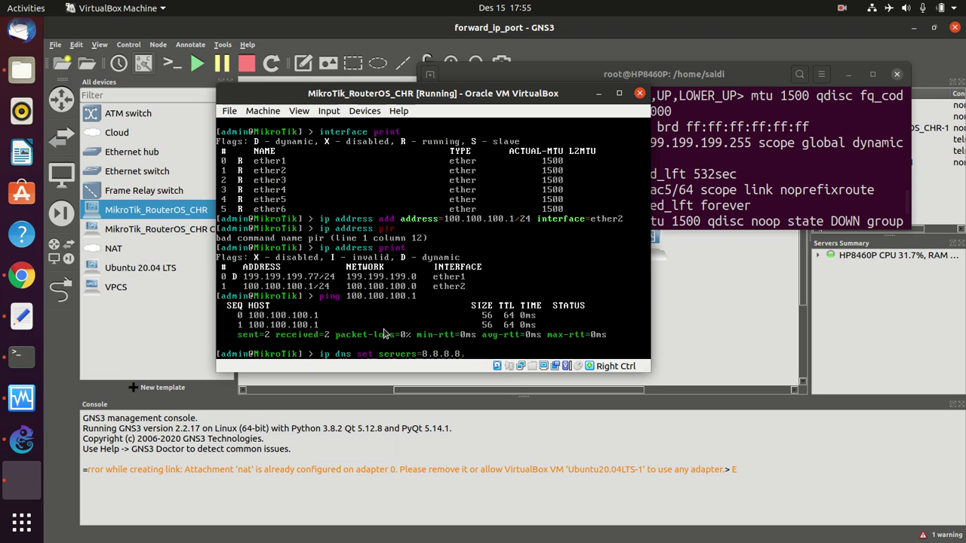
{"action": "type", "text": "4"}
{"action": "type", "text": " allow-remote-requests=yes"}
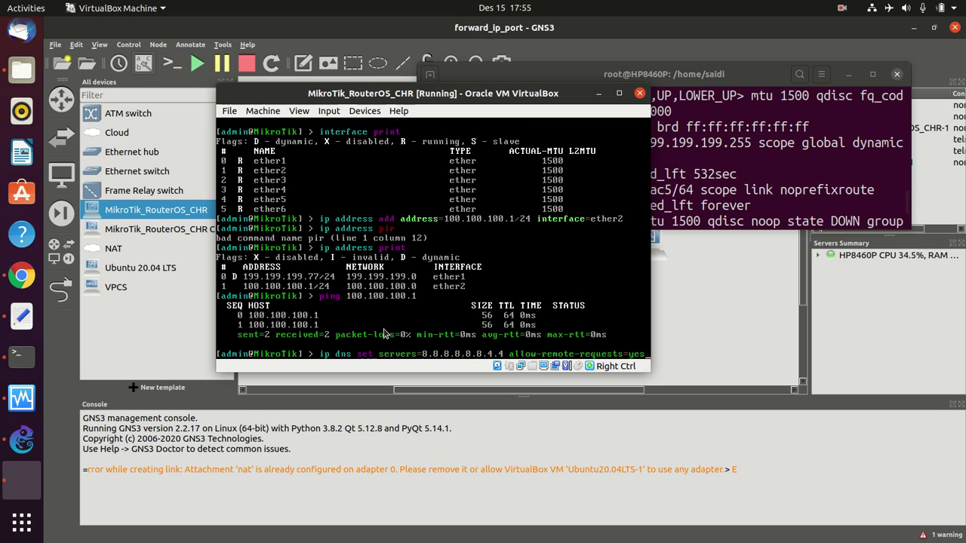
{"action": "key", "text": "Return"}
{"action": "type", "text": "i"}
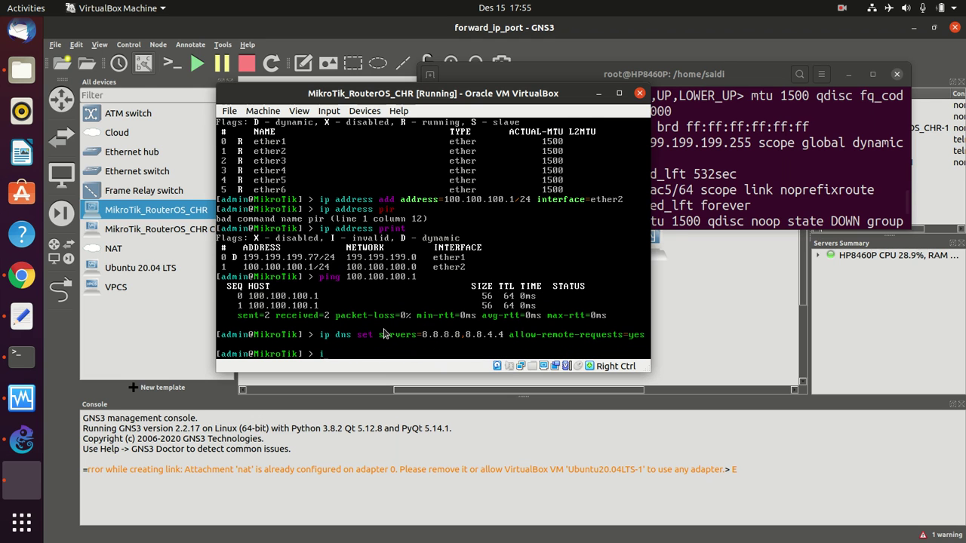
{"action": "type", "text": "p dns print"}
{"action": "key", "text": "Return"}
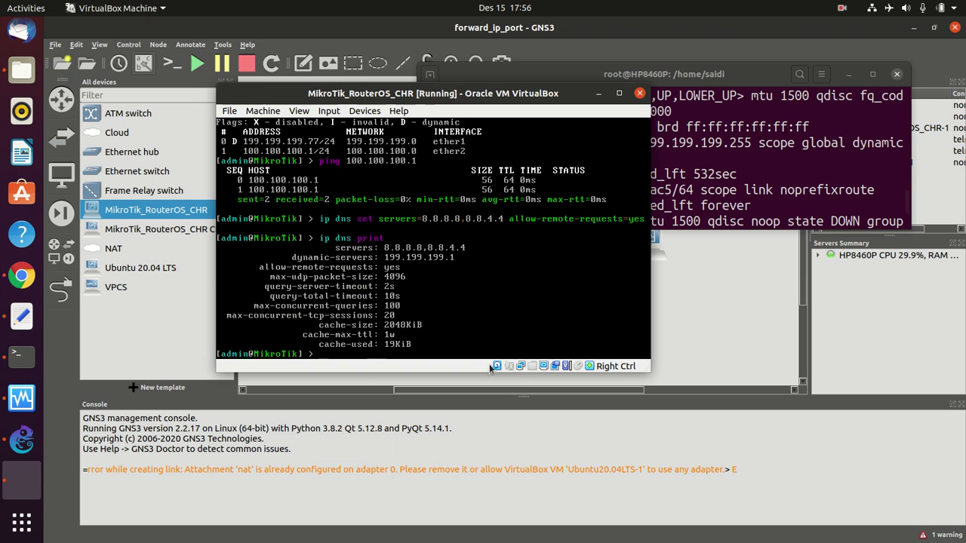
- List the router's routing table, showing default gateway 199.199.199.1
{"action": "type", "text": "ip route add"}
{"action": "key", "text": "BackSpace"}
{"action": "key", "text": "BackSpace"}
{"action": "type", "text": "print"}
{"action": "key", "text": "Return"}
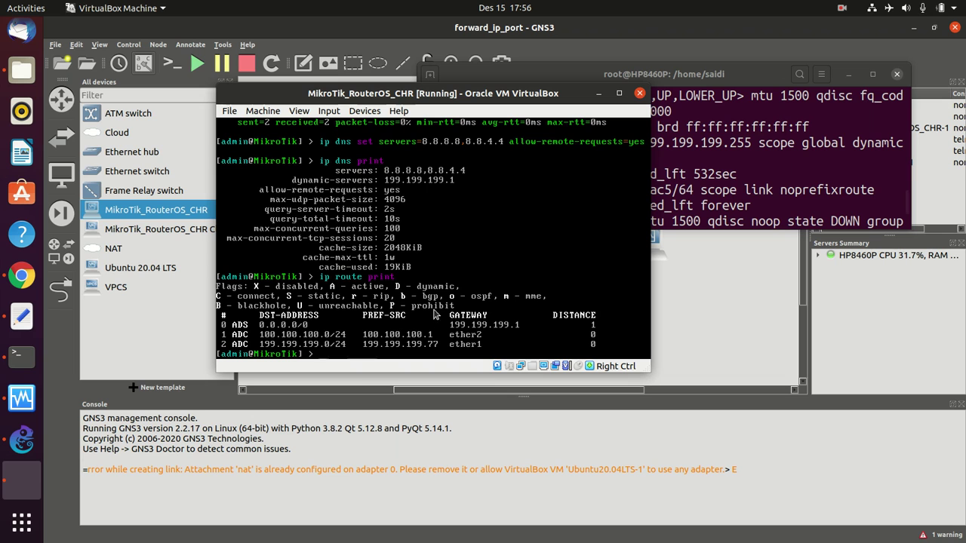
- Add DHCP network 100.100.100.0/24 with gateway and DNS server 100.100.100.1
{"action": "type", "text": "ip dhcp-server net"}
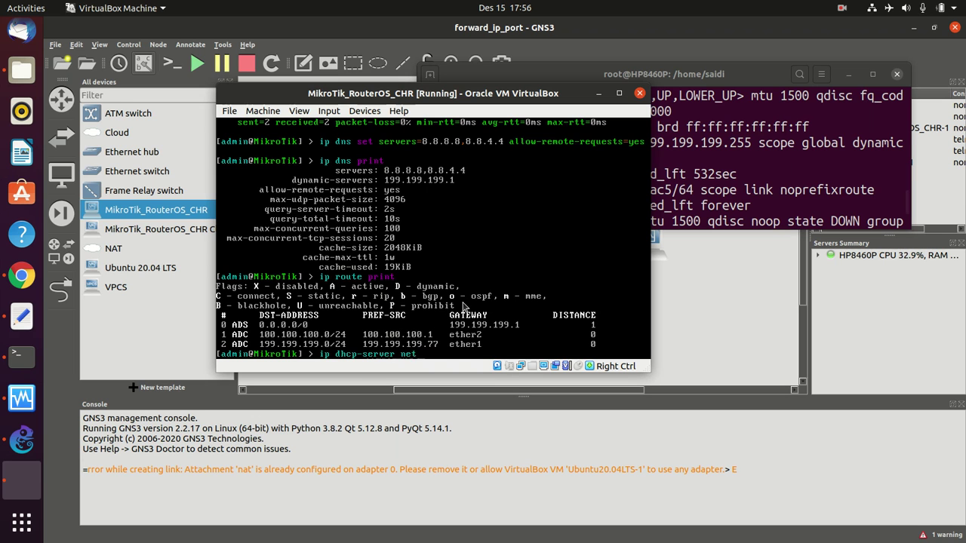
{"action": "type", "text": "work add address=100.100.10"}
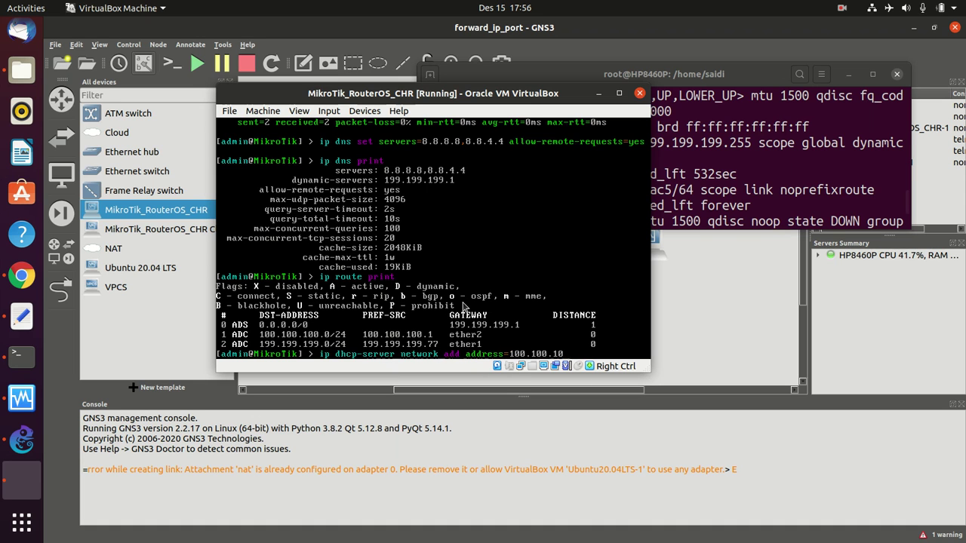
{"action": "type", "text": "0.0/24 \\"}
{"action": "key", "text": "Return"}
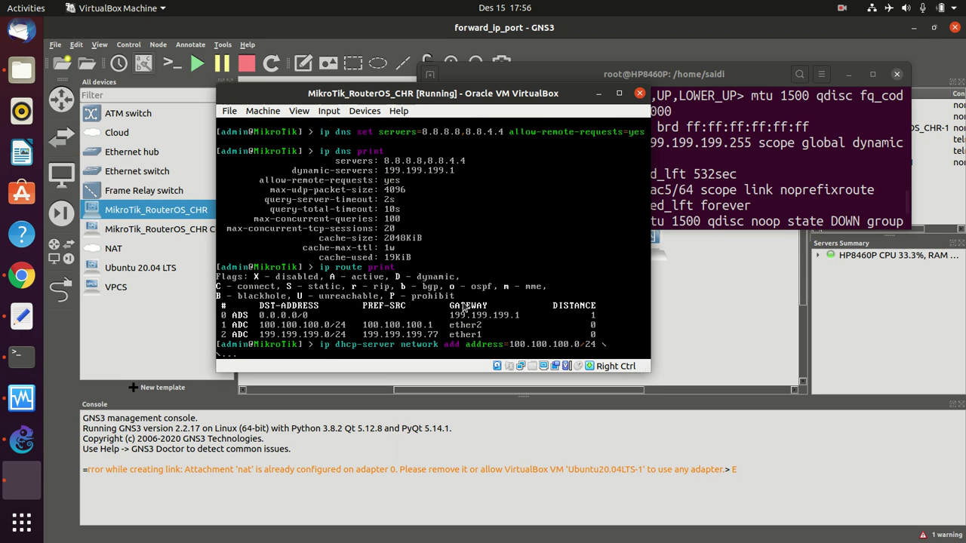
{"action": "type", "text": "dns-server=100.100.100.1 "}
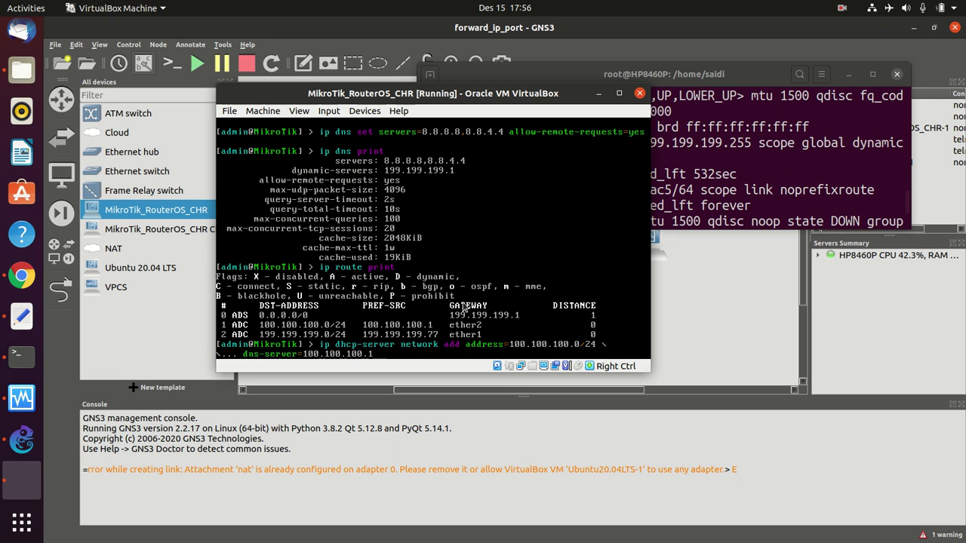
{"action": "type", "text": "gateway="}
{"action": "type", "text": "1001"}
{"action": "type", "text": "100.100.100.1"}
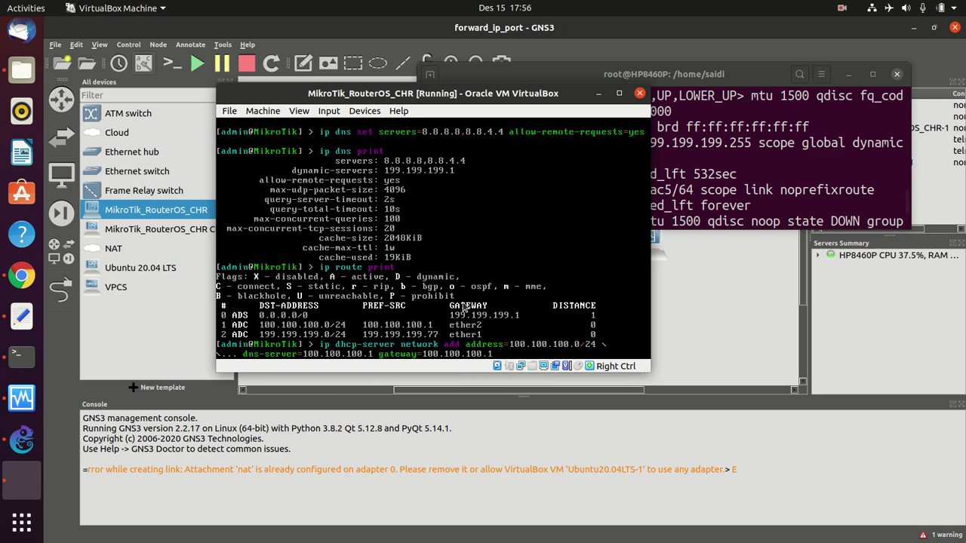
{"action": "key", "text": "Return"}
{"action": "type", "text": "ip dh"}
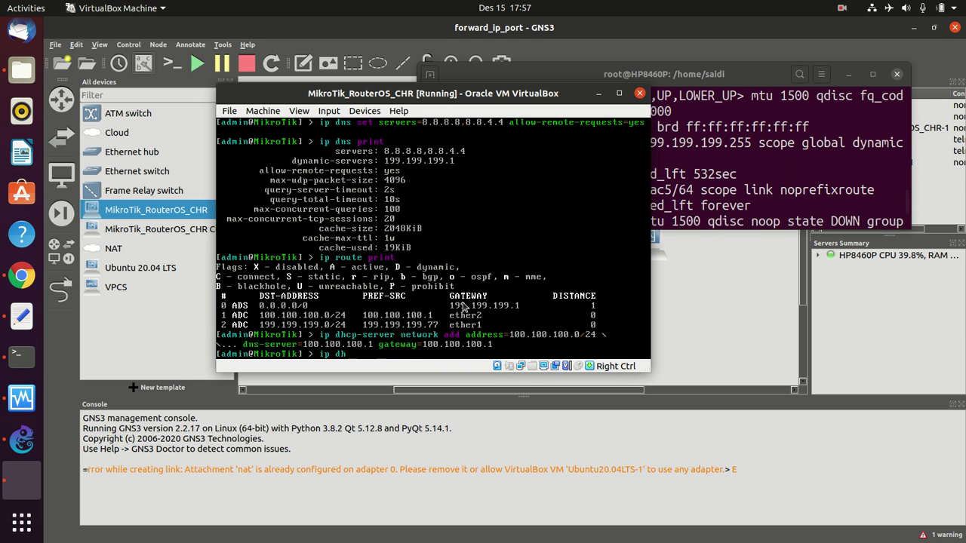
{"action": "type", "text": "cp-server setup"}
- Run the DHCP setup on ether2, accepting the 100.100.100.0/24 pool, DNS 100.100.100.1 and 10m lease, then list servers
{"action": "key", "text": "Return"}
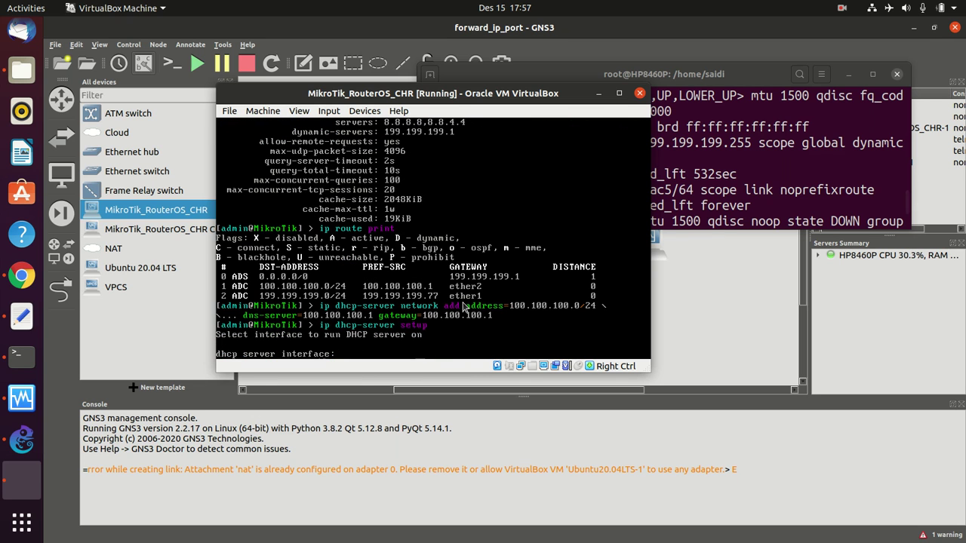
{"action": "type", "text": "ether2"}
{"action": "key", "text": "Return"}
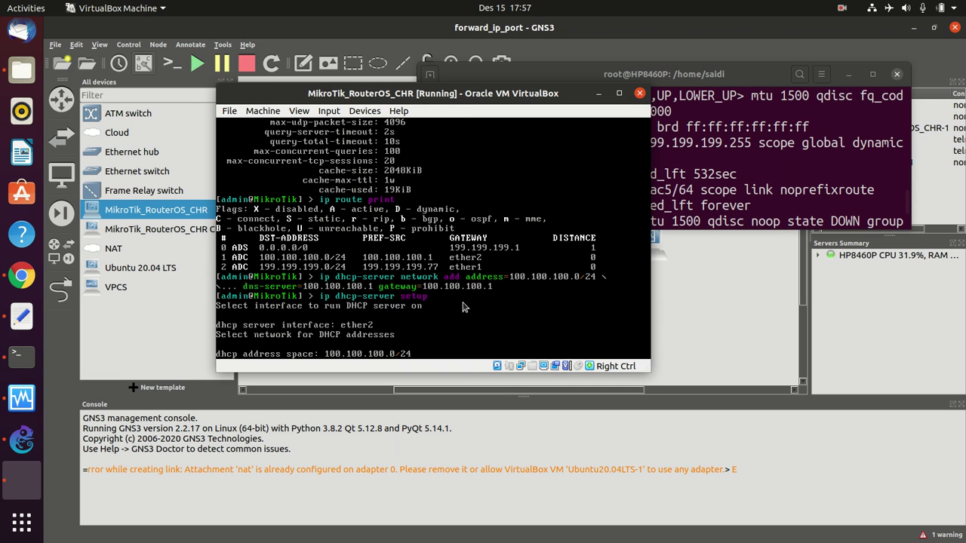
{"action": "key", "text": "Return"}
{"action": "key", "text": "Return"}
{"action": "key", "text": "Return"}
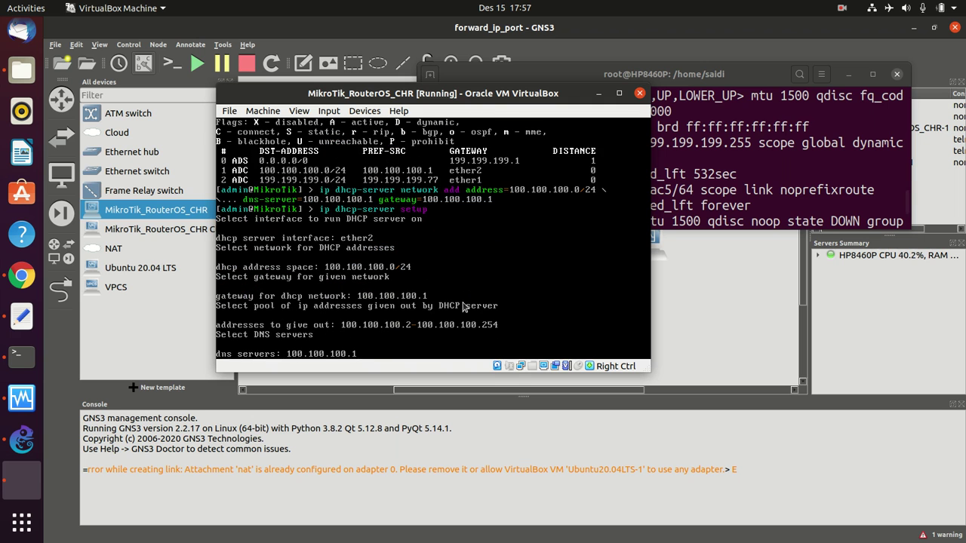
{"action": "key", "text": "Return"}
{"action": "key", "text": "Return"}
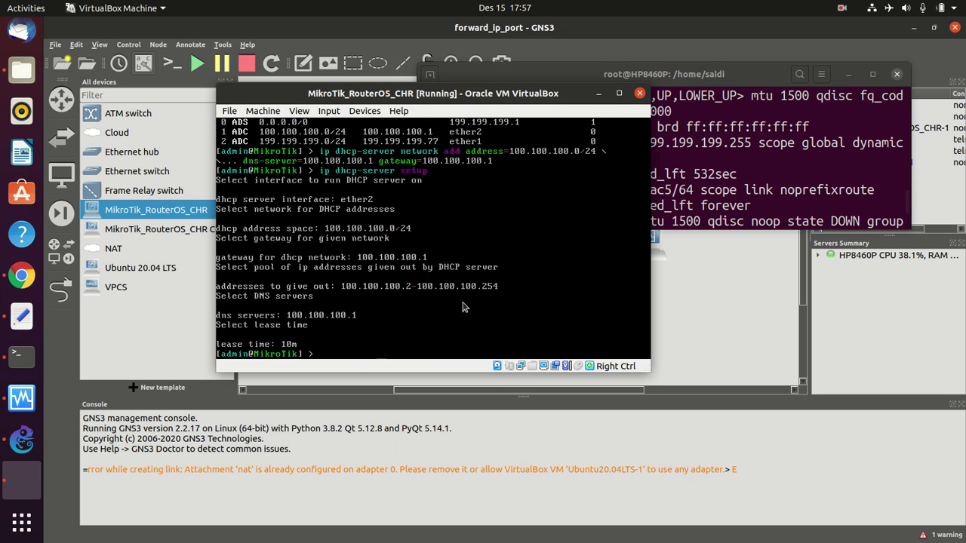
{"action": "type", "text": "ip dhcp-server print"}
{"action": "key", "text": "Return"}
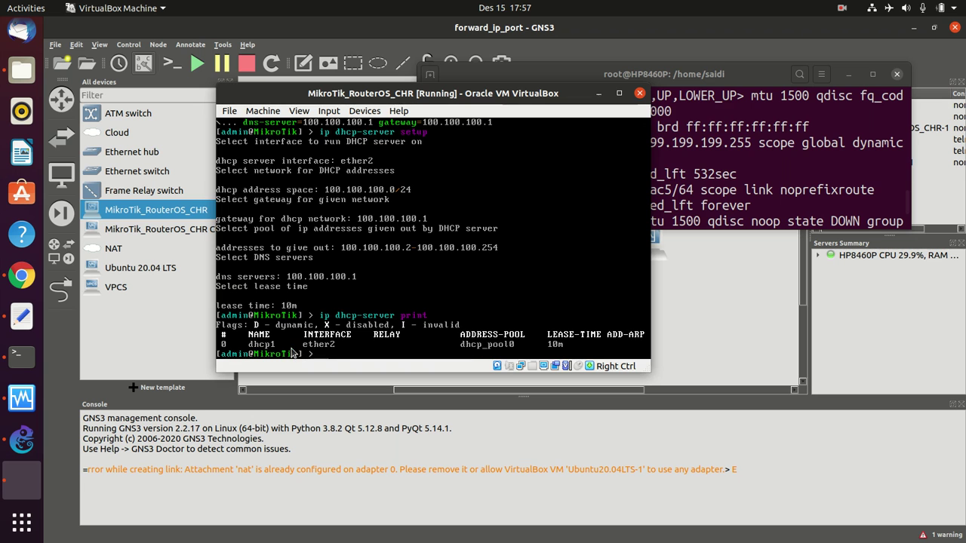
{"action": "mouse_move", "coordinate": [401, 93]}
{"action": "left_mouse_down"}
{"action": "mouse_move", "coordinate": [427, 166]}
{"action": "mouse_move", "coordinate": [374, 143]}
{"action": "mouse_move", "coordinate": [387, 137]}
{"action": "mouse_move", "coordinate": [391, 105]}
{"action": "mouse_move", "coordinate": [403, 106]}
{"action": "left_mouse_up"}
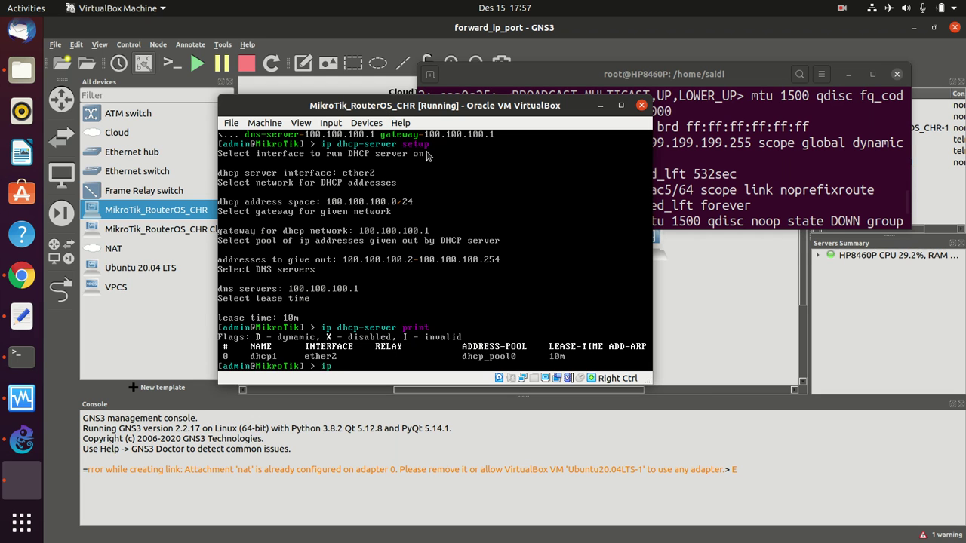
- List the router's current NAT rules with 'ip firewall nat print'
{"action": "type", "text": "ip nat"}
{"action": "key", "text": "BackSpace"}
{"action": "key", "text": "BackSpace"}
{"action": "key", "text": "BackSpace"}
{"action": "key", "text": "BackSpace"}
{"action": "type", "text": "firewall nat print"}
{"action": "key", "text": "Return"}
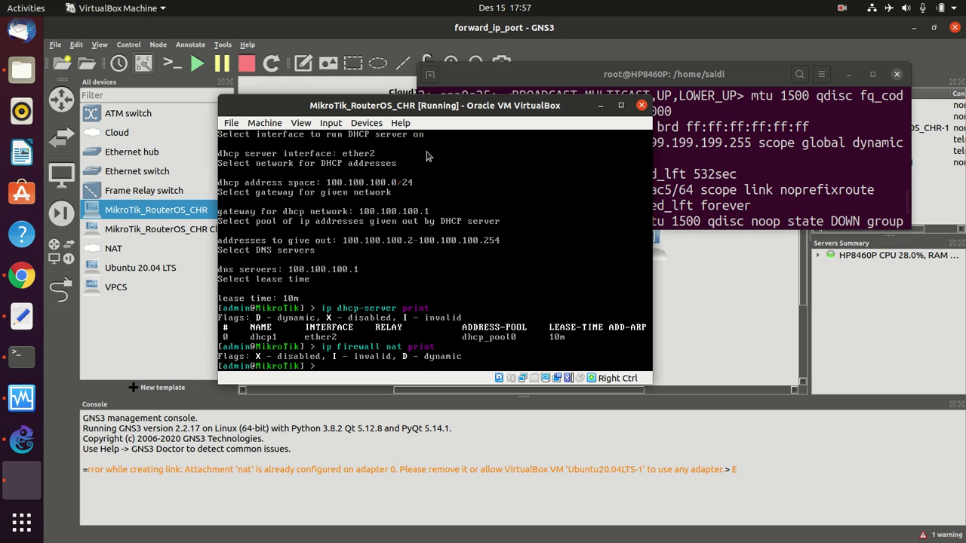
- Add a srcnat masquerade rule with out-interface ether1 and list the NAT rules again
{"action": "key", "text": "Tab"}
{"action": "type", "text": "nat add chain="}
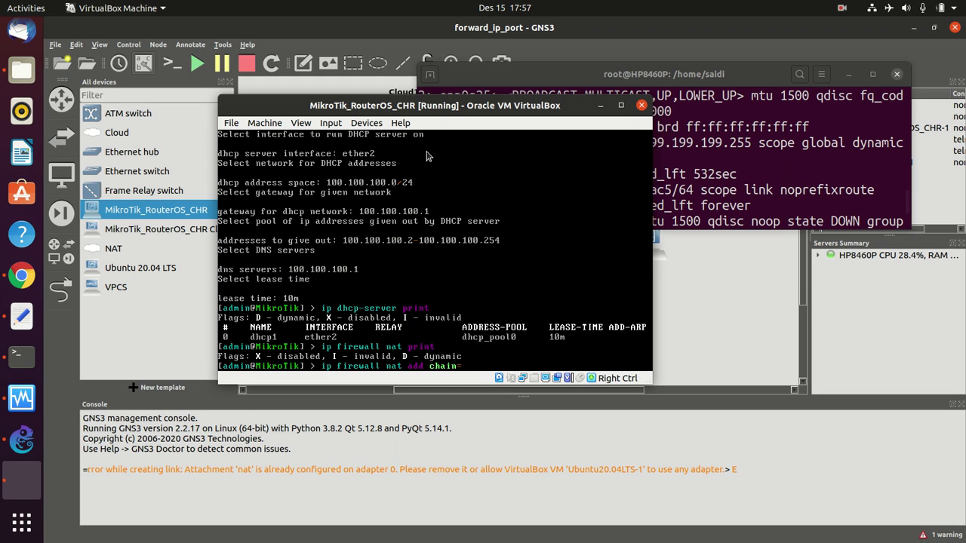
{"action": "type", "text": "srcnat out-interface"}
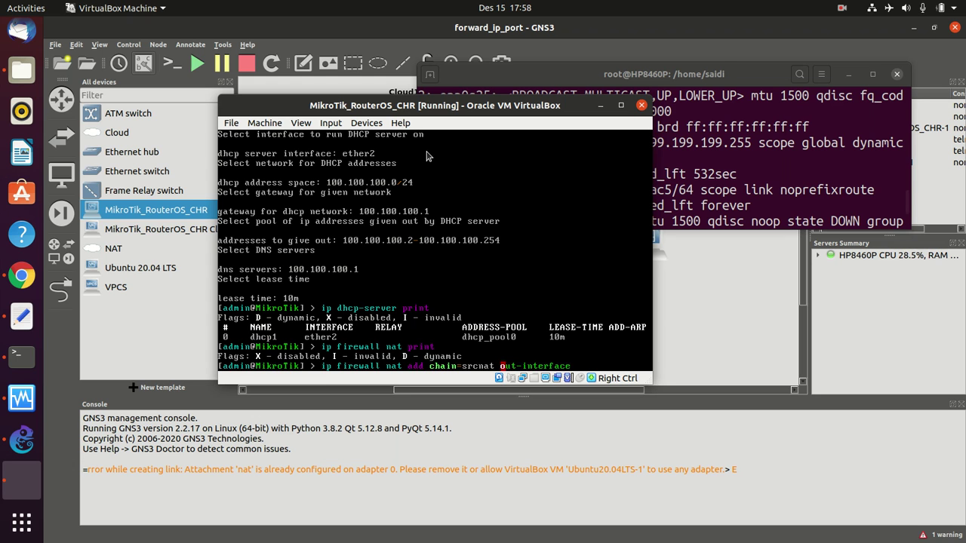
{"action": "type", "text": "=ether1"}
{"action": "left_click", "coordinate": [38, 432]}
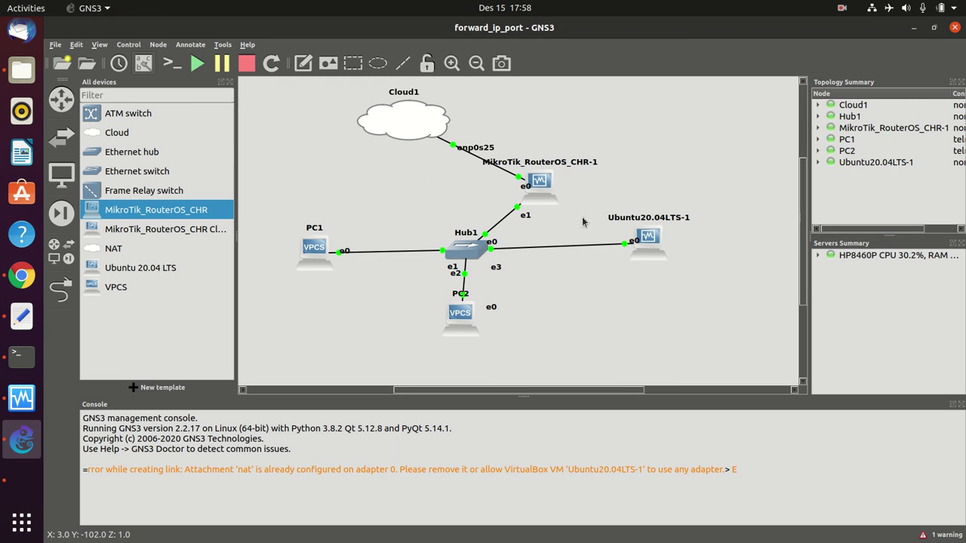
{"action": "double_click", "coordinate": [522, 195]}
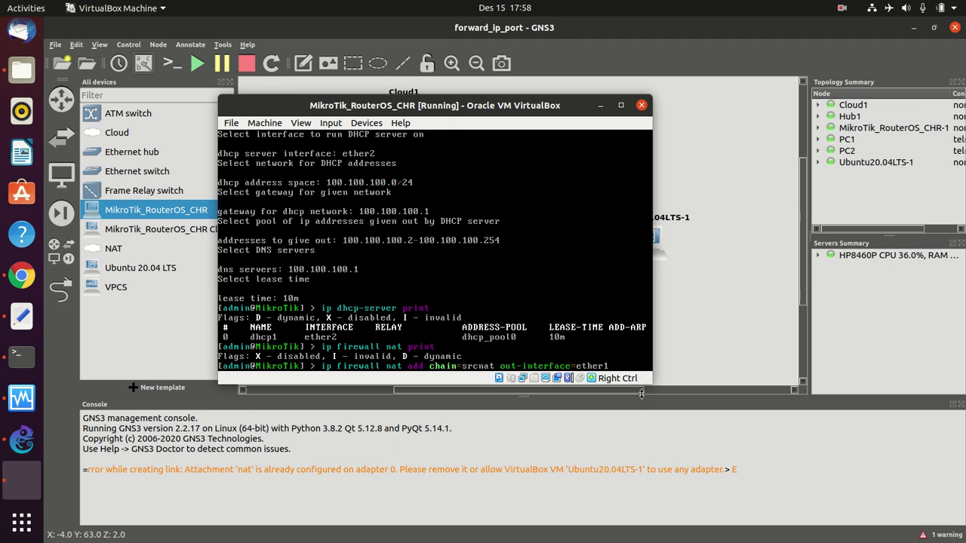
{"action": "type", "text": "ac"}
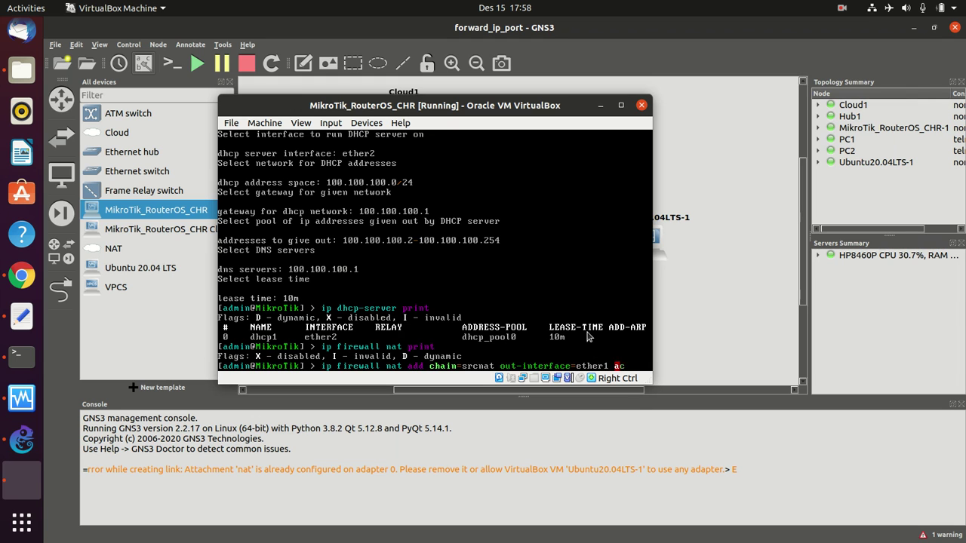
{"action": "type", "text": "tion=masquerade"}
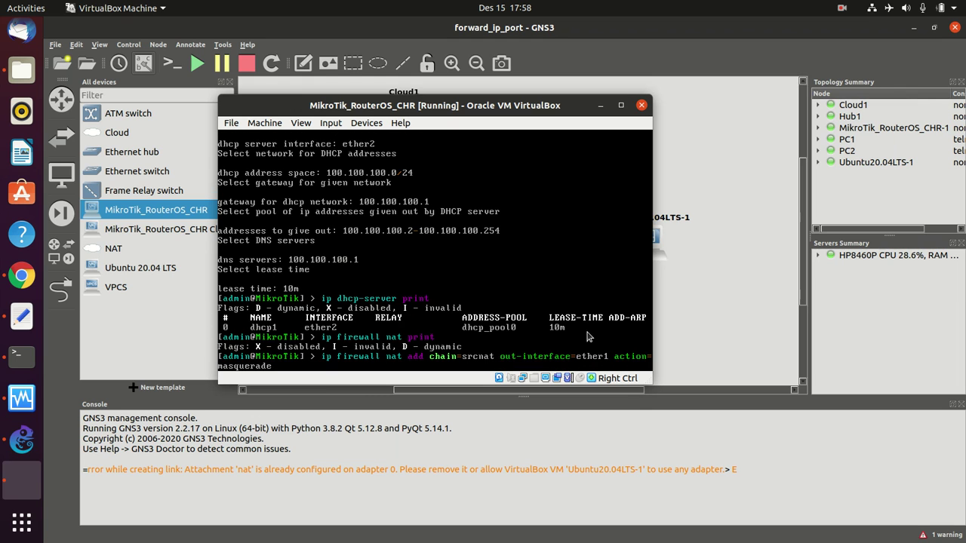
{"action": "key", "text": "Return"}
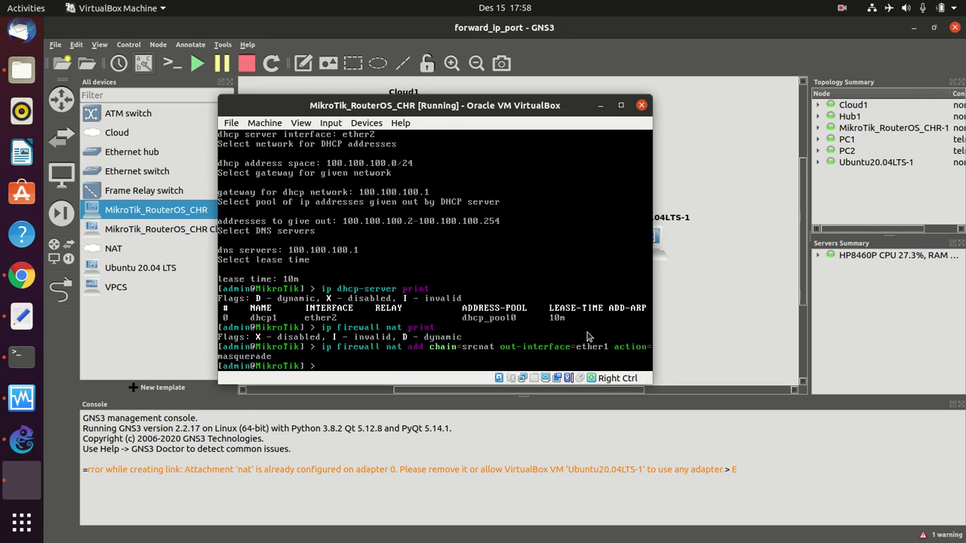
{"action": "type", "text": "firewall nat print"}
{"action": "key", "text": "Return"}
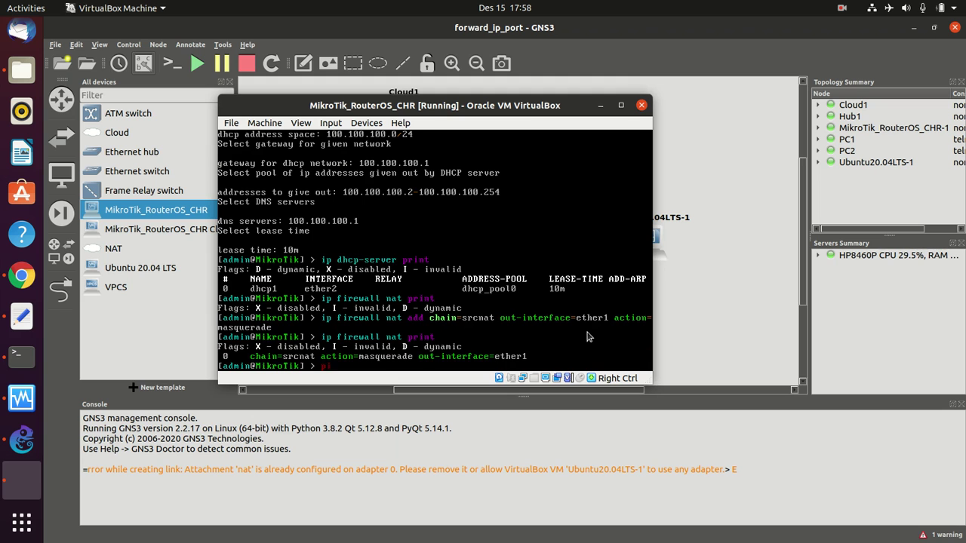
- Ping google.com from the router and stop after the first reply
{"action": "type", "text": "ping gooogle.com"}
{"action": "key", "text": "Return"}
{"action": "key", "text": "ctrl+c"}
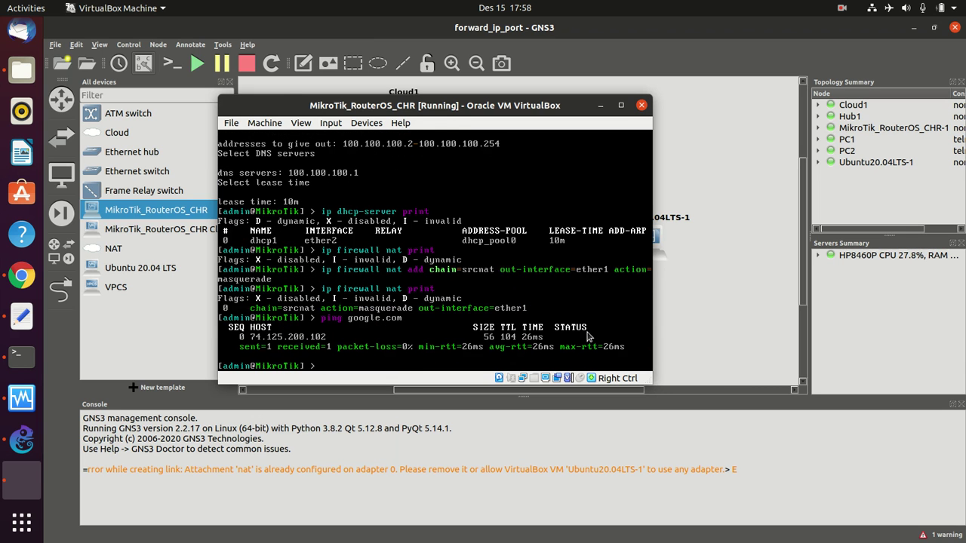
{"action": "left_click_drag", "start_coordinate": [409, 107], "coordinate": [531, 107]}
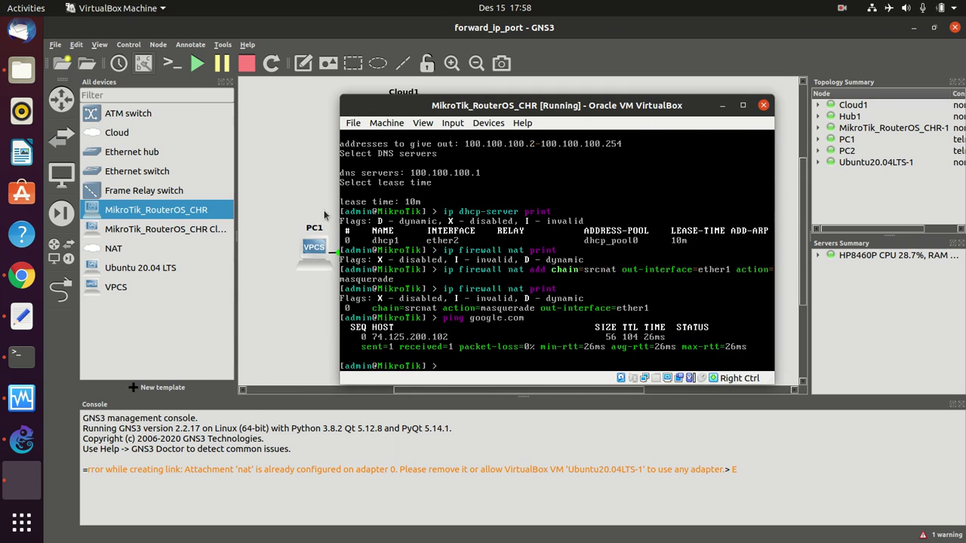
- Open a console on the PC1 node and position its terminal window
{"action": "left_click", "coordinate": [295, 188]}
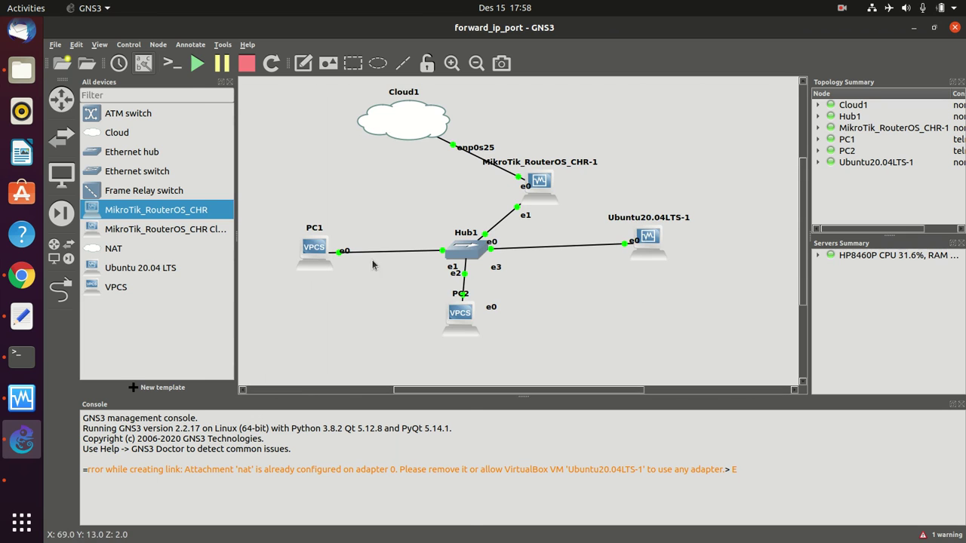
{"action": "right_click", "coordinate": [316, 244]}
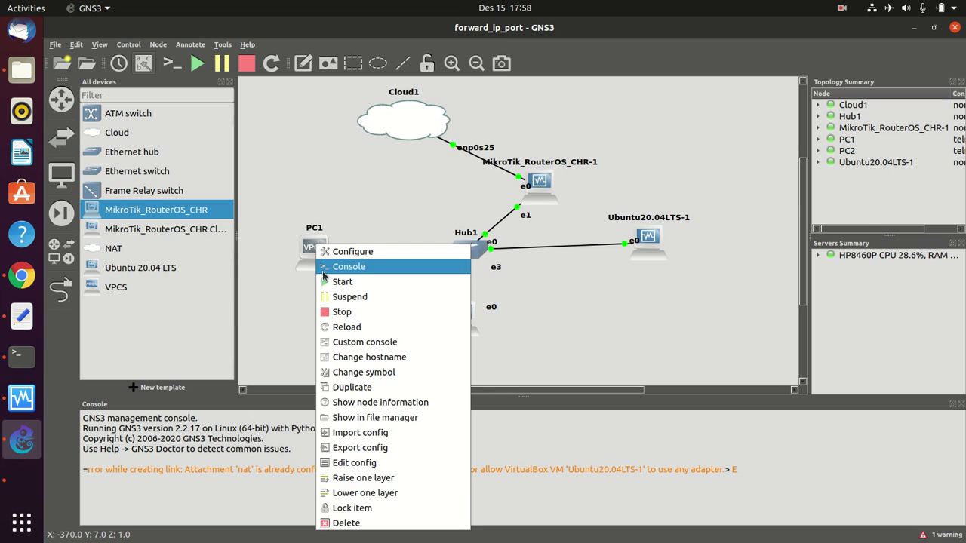
{"action": "left_click", "coordinate": [323, 268]}
{"action": "left_click_drag", "start_coordinate": [218, 53], "coordinate": [259, 95]}
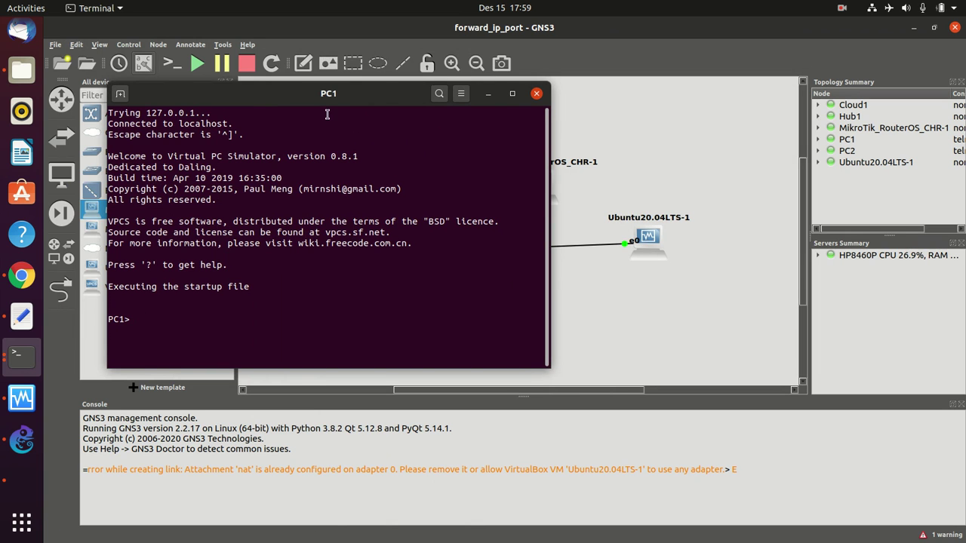
{"action": "left_click_drag", "start_coordinate": [301, 96], "coordinate": [239, 29]}
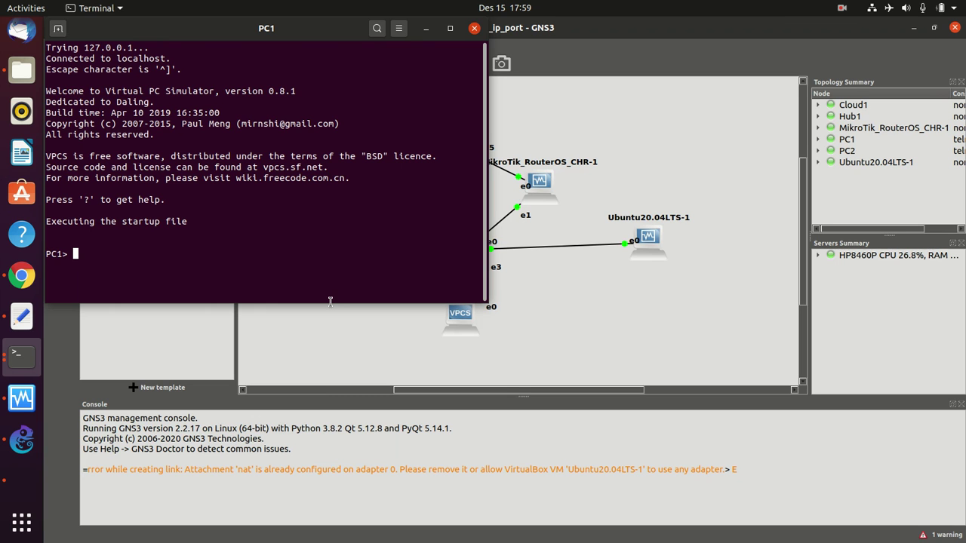
- Check PC1's IP settings, request a DHCP lease with 'ip dhcp', and confirm 100.100.100.254/24
{"action": "type", "text": "show ip"}
{"action": "key", "text": "Return"}
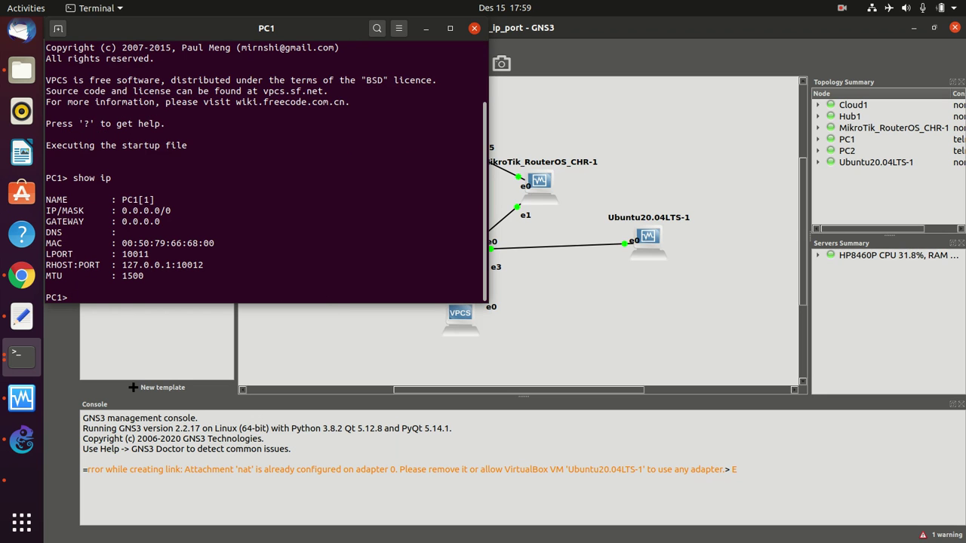
{"action": "type", "text": "ip dhcp"}
{"action": "key", "text": "Return"}
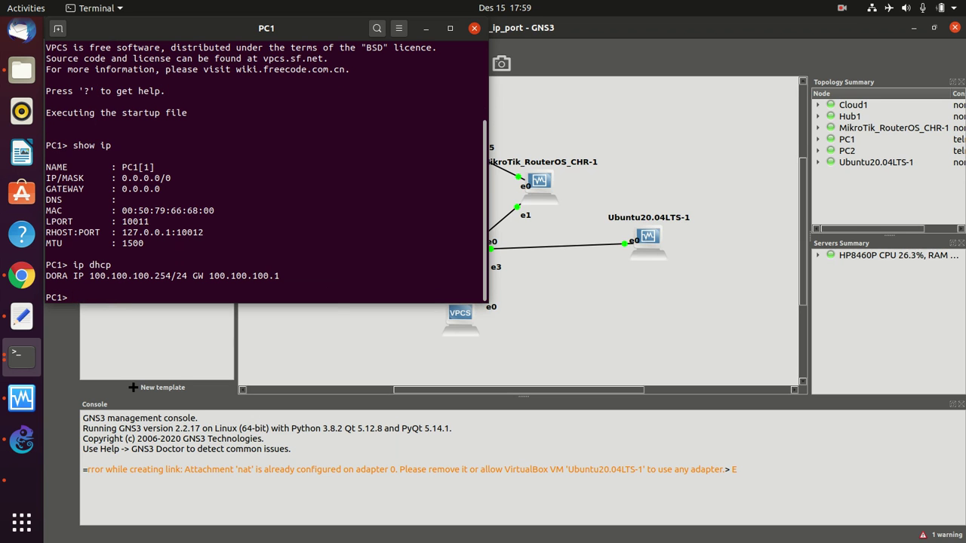
{"action": "type", "text": "show ip"}
{"action": "key", "text": "Return"}
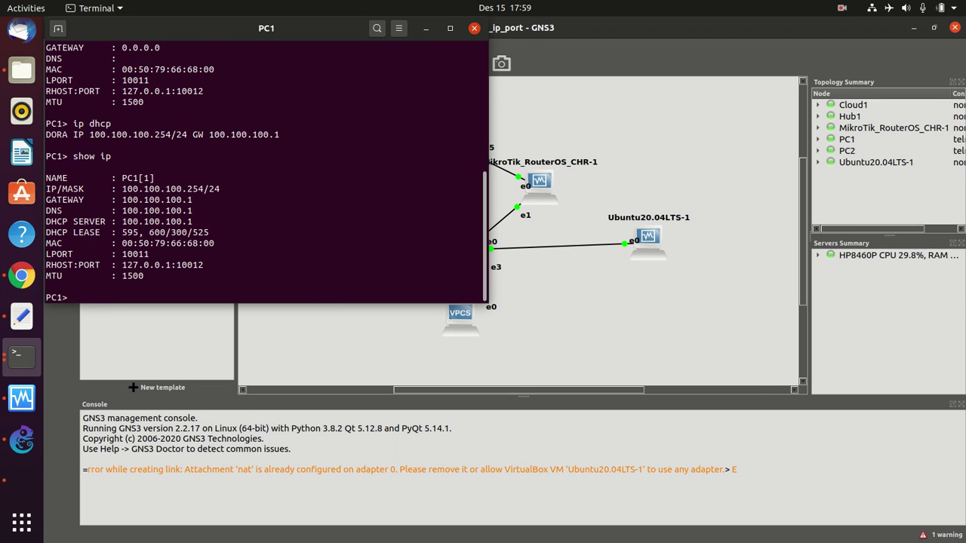
- Ping google.com from PC1 and stop the ping
{"action": "type", "text": "ping google.com"}
{"action": "key", "text": "Return"}
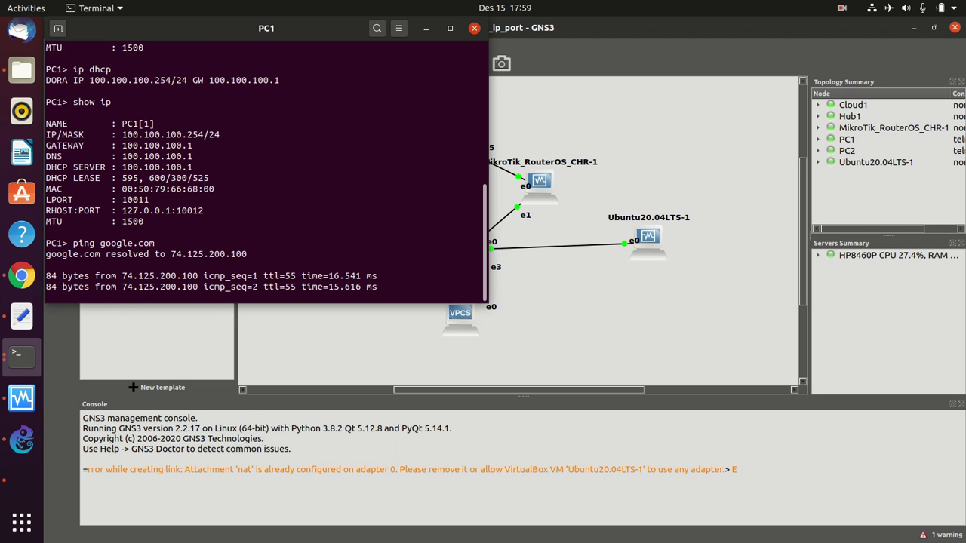
{"action": "key", "text": "ctrl+c"}
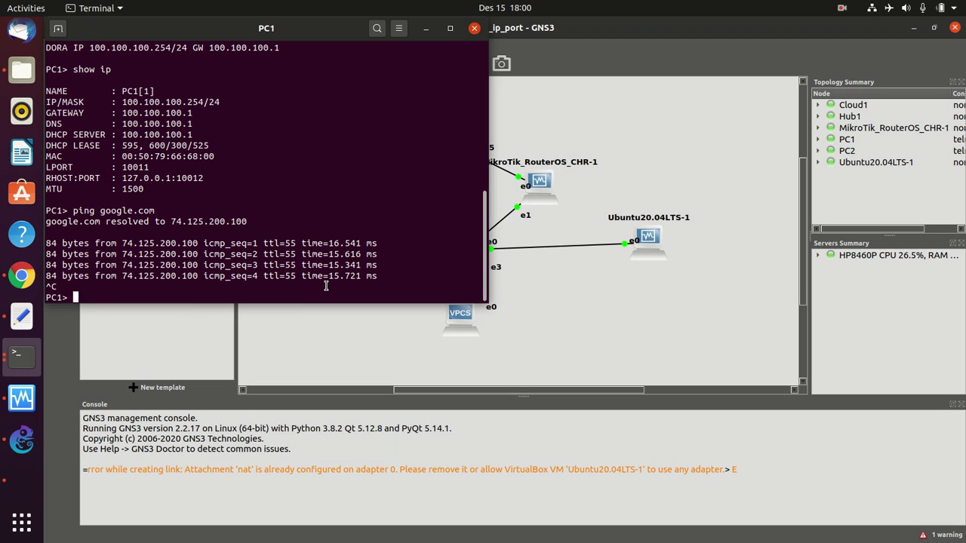
- Look up the router's addresses with 'ip address print', then ping 199.199.199.77 from PC1
{"action": "type", "text": "ping 1999"}
{"action": "key", "text": "BackSpace"}
{"action": "type", "text": ".199.199.1"}
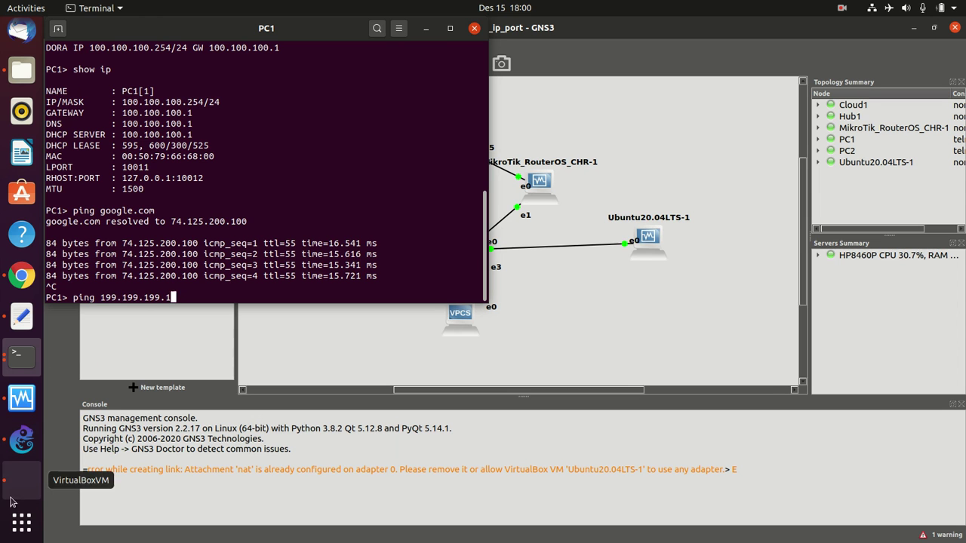
{"action": "left_click", "coordinate": [21, 479]}
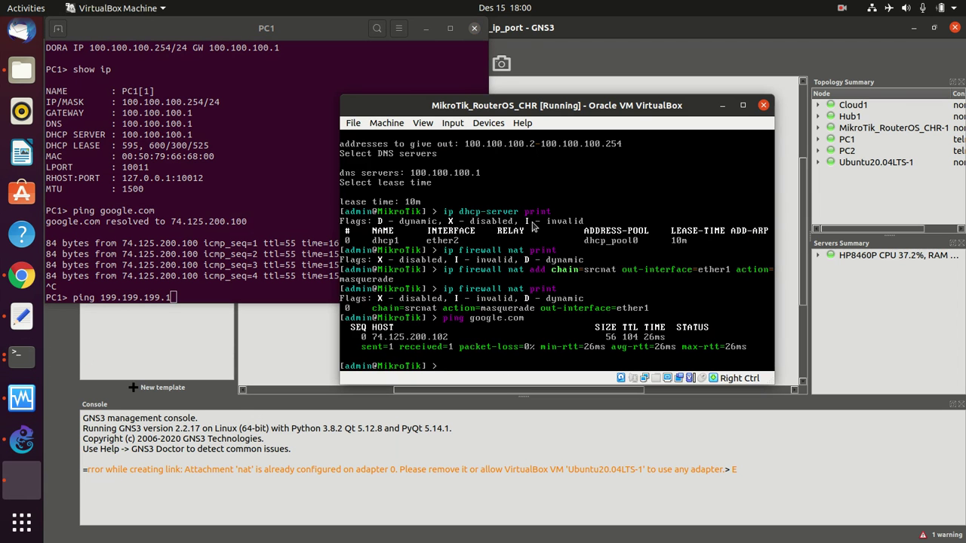
{"action": "type", "text": "ip address print"}
{"action": "key", "text": "Return"}
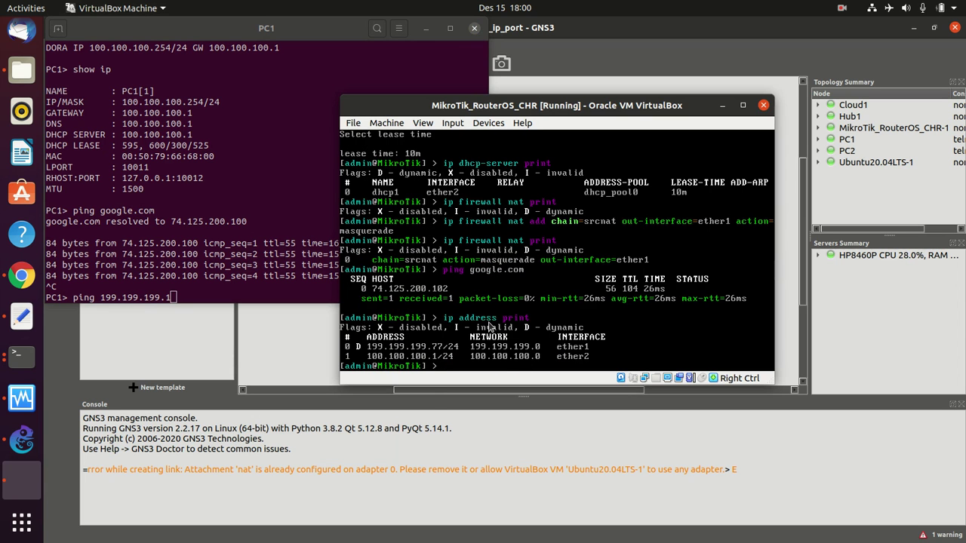
{"action": "left_click", "coordinate": [241, 287]}
{"action": "key", "text": "BackSpace"}
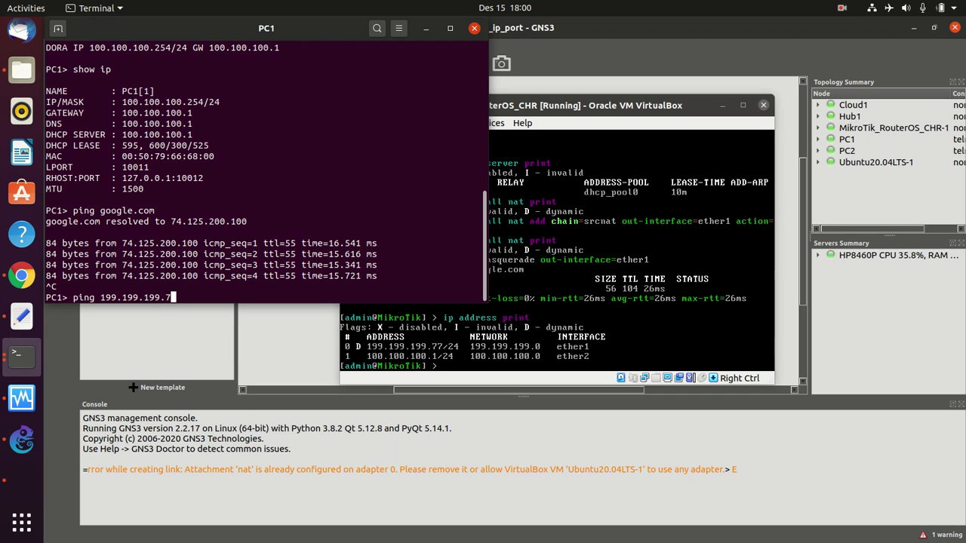
{"action": "type", "text": "77"}
{"action": "key", "text": "Return"}
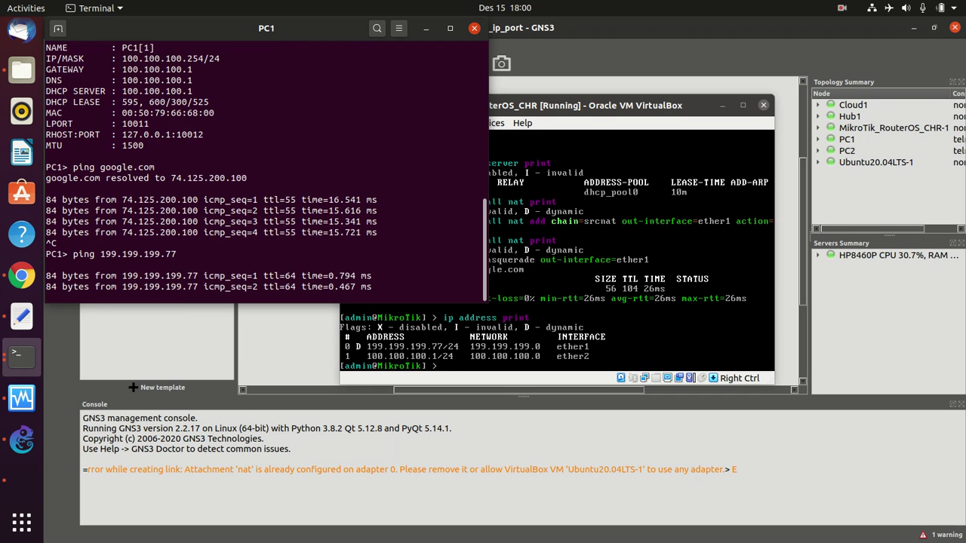
{"action": "key", "text": "ctrl+c"}
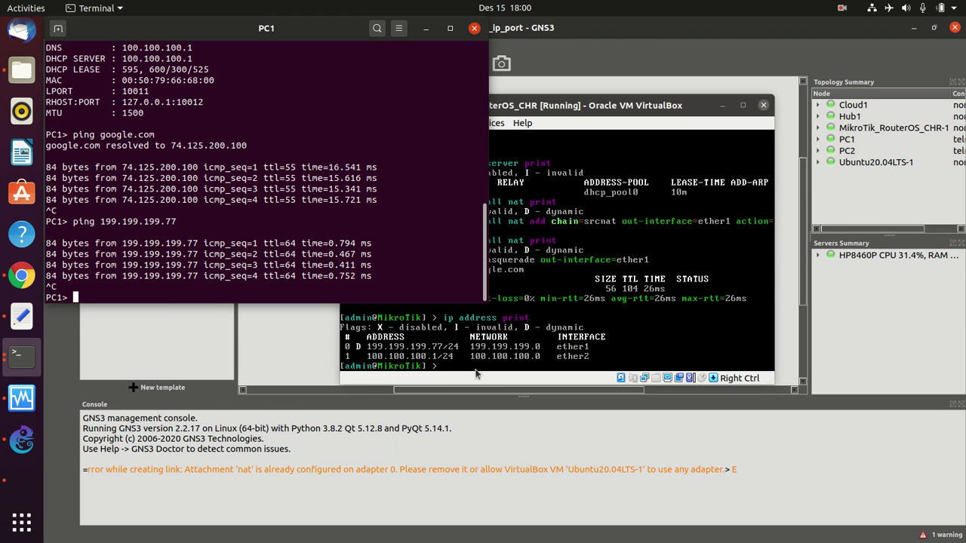
- Open a console on PC2 and request an address with 'ip dhcp'
{"action": "left_click", "coordinate": [303, 364]}
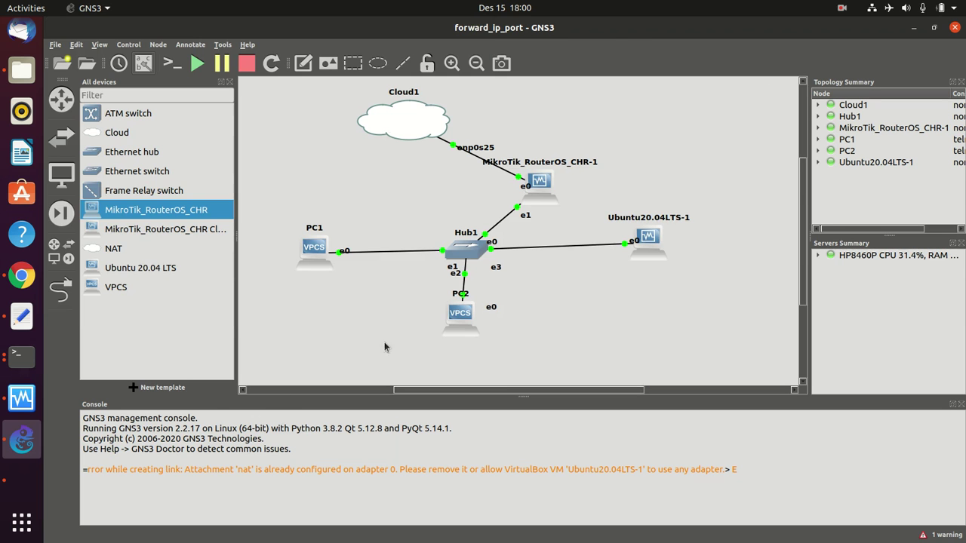
{"action": "right_click", "coordinate": [468, 320]}
{"action": "left_click", "coordinate": [500, 52]}
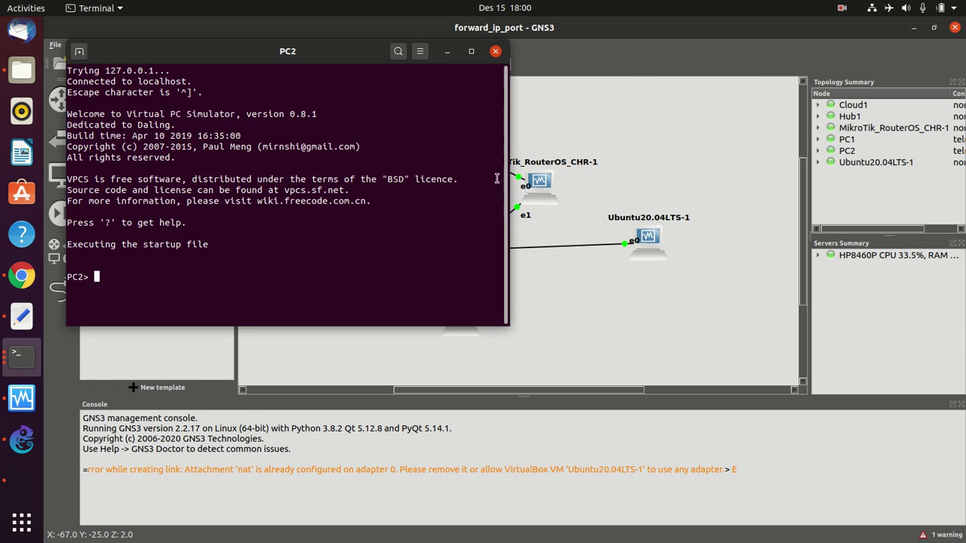
{"action": "type", "text": "ip dhcp"}
{"action": "key", "text": "Return"}
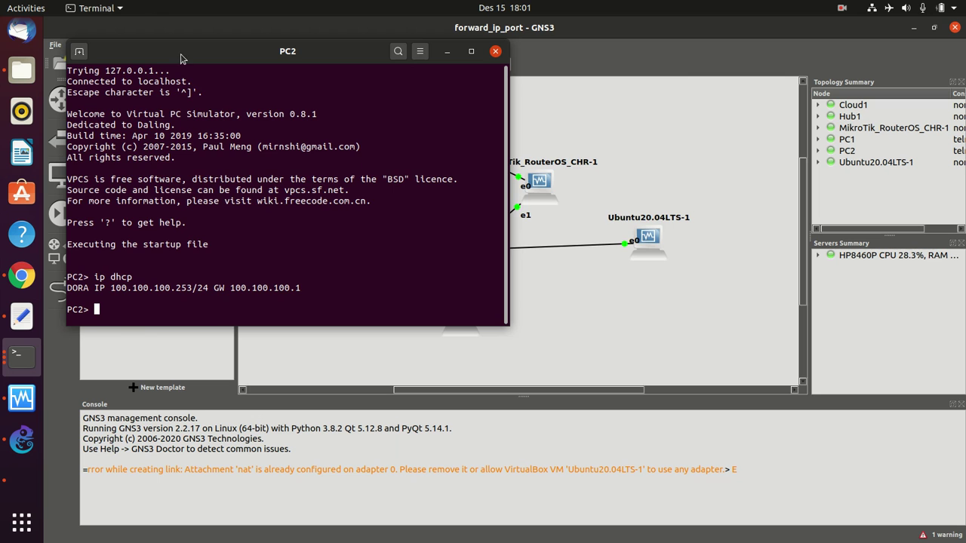
{"action": "left_click_drag", "start_coordinate": [181, 54], "coordinate": [330, 78]}
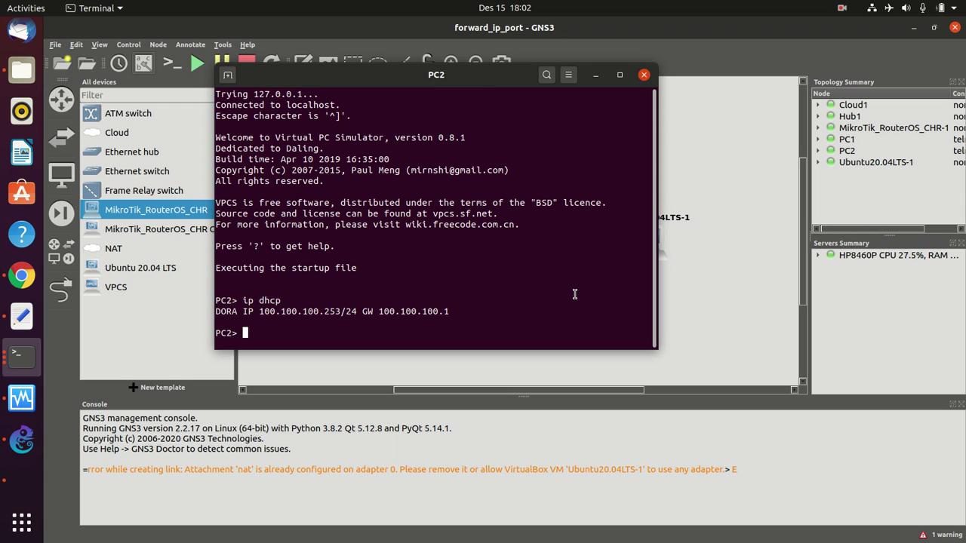
- Confirm PC2 holds 100.100.100.253/24 with 'show ip' and ping google.com successfully
{"action": "type", "text": "sh"}
{"action": "key", "text": "BackSpace"}
{"action": "key", "text": "BackSpace"}
{"action": "type", "text": "show ip"}
{"action": "key", "text": "Return"}
{"action": "type", "text": "ping google.com"}
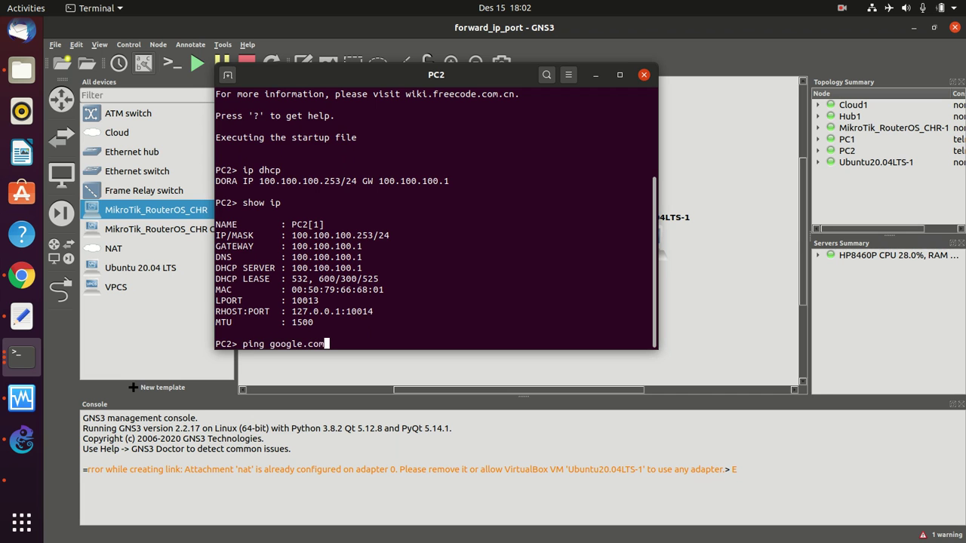
{"action": "key", "text": "Return"}
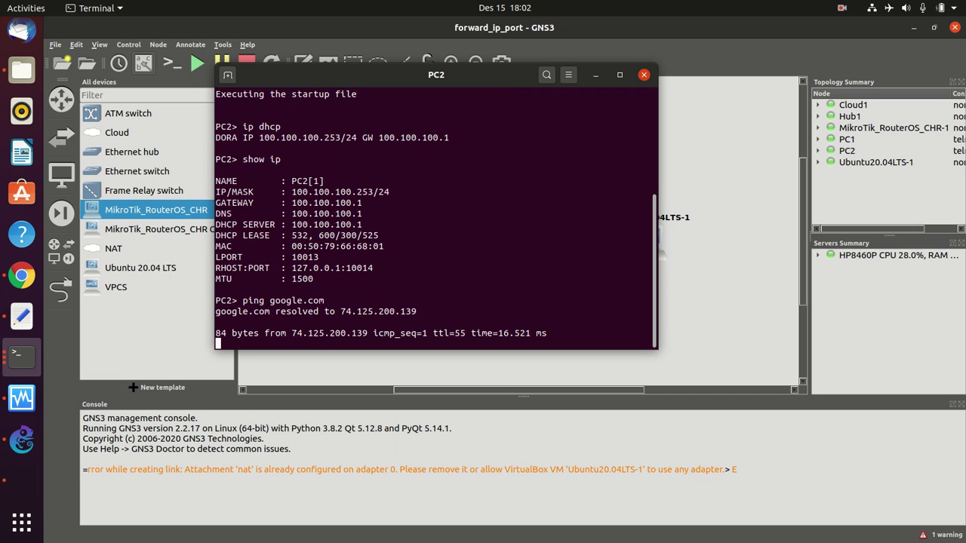
{"action": "key", "text": "ctrl+c"}
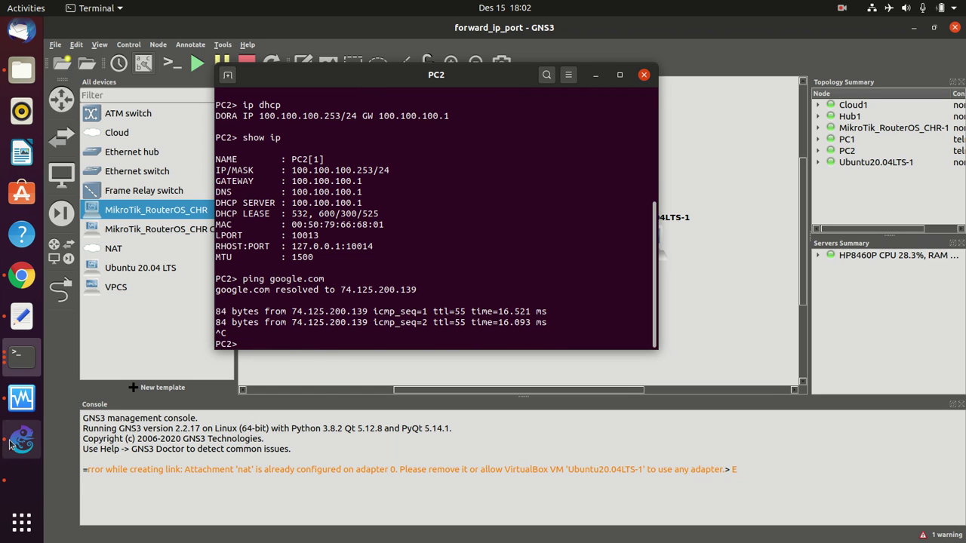
{"action": "left_click", "coordinate": [15, 474]}
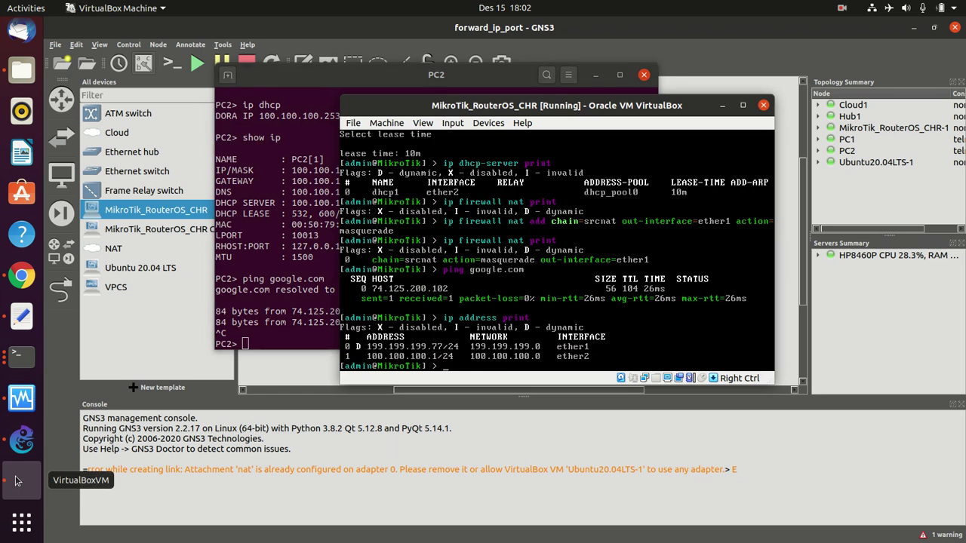
- Open the Ubuntu20.04LTS-1 VM window, dismiss the keyboard auto-capture notice, and select the login user
{"action": "left_click", "coordinate": [21, 398]}
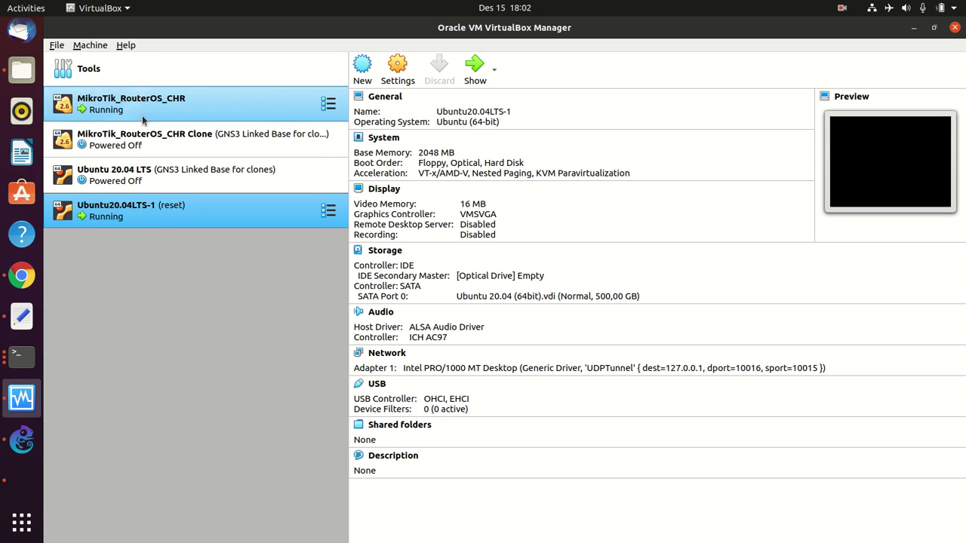
{"action": "double_click", "coordinate": [123, 217]}
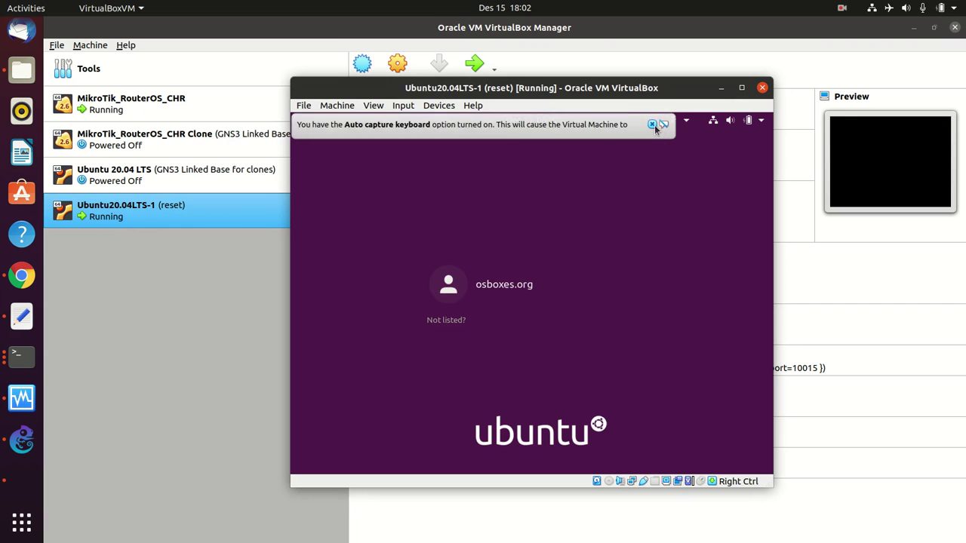
{"action": "left_click", "coordinate": [652, 124]}
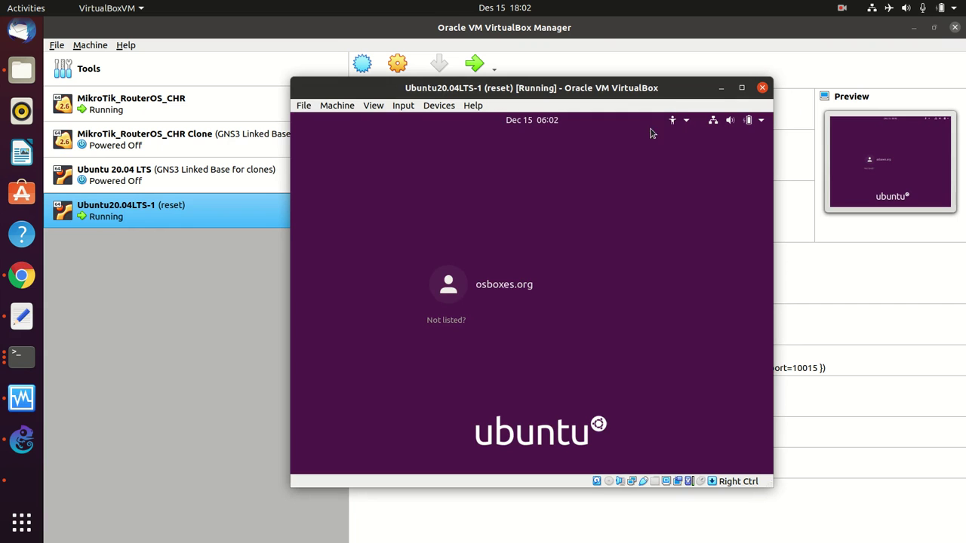
{"action": "left_click", "coordinate": [497, 293]}
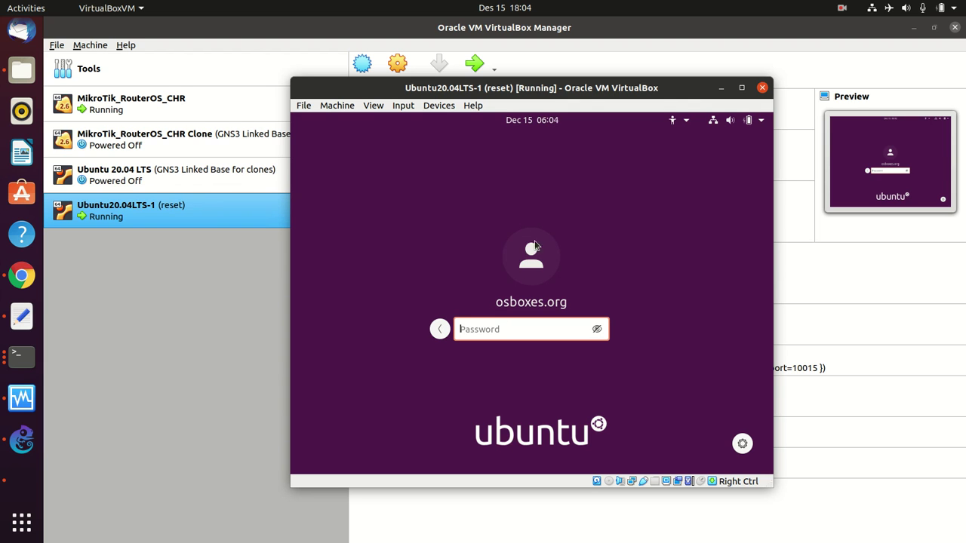
- Enter the user's password on the Ubuntu20.04LTS-1 login screen and sign in
{"action": "left_click_drag", "start_coordinate": [588, 92], "coordinate": [553, 62]}
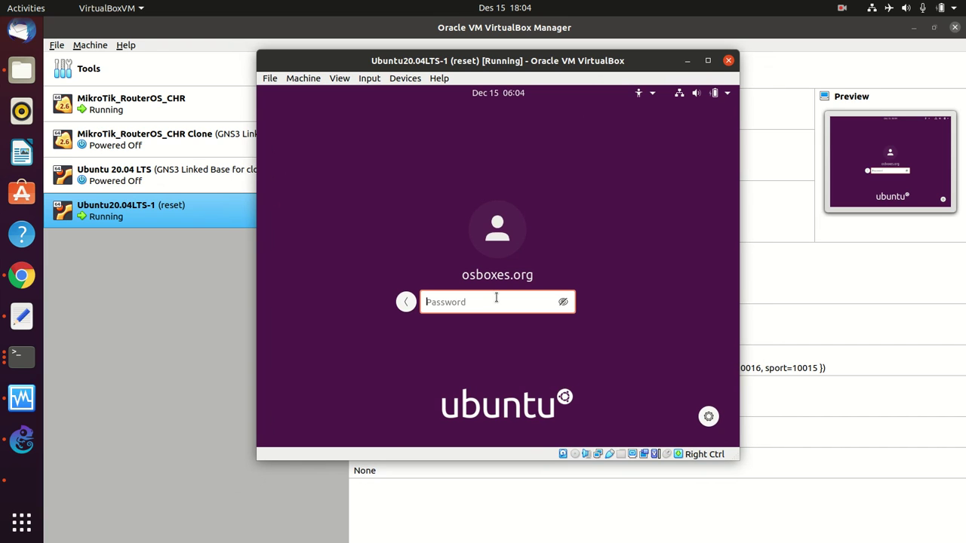
{"action": "type", "text": "osboxes.org"}
{"action": "key", "text": "Return"}
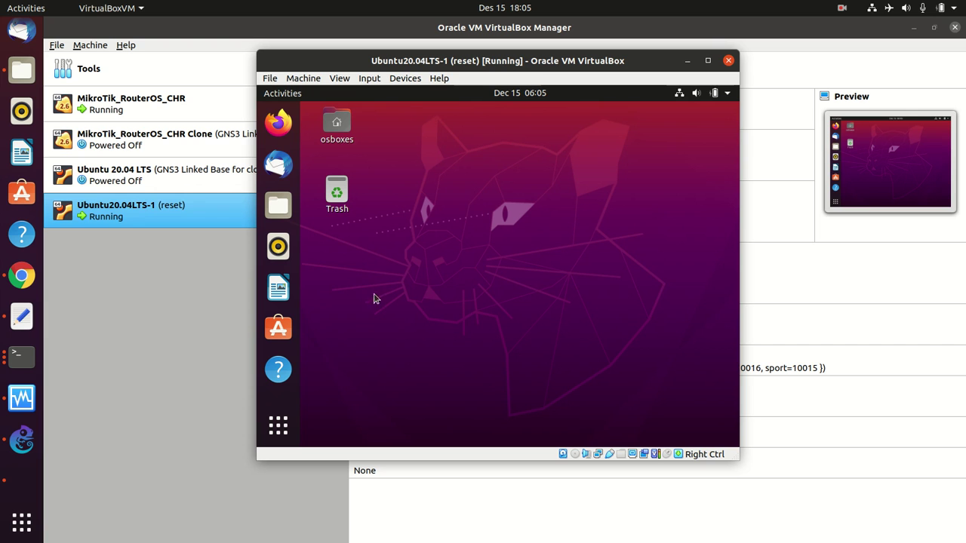
- Check in the guest's system status menu that the Wired connection shows Connected
{"action": "left_click", "coordinate": [682, 94]}
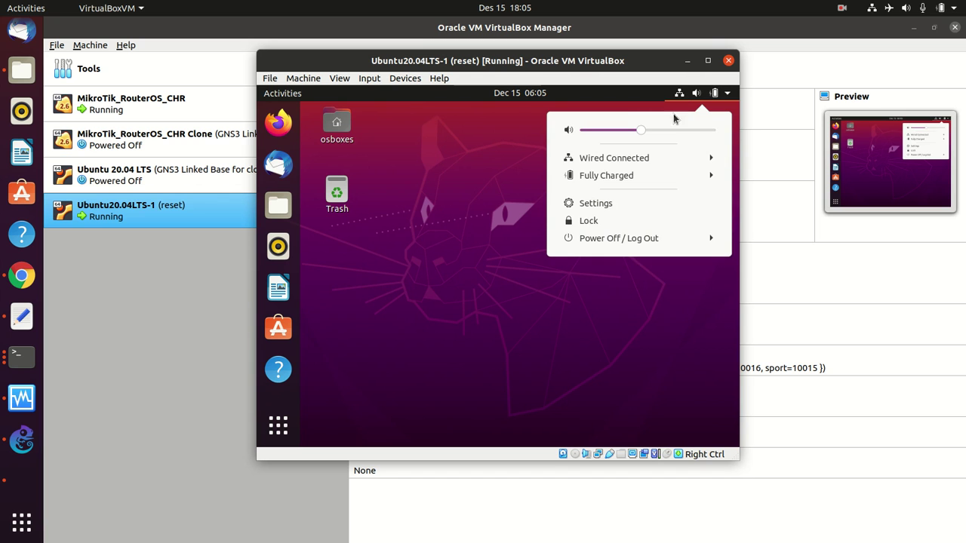
{"action": "left_click", "coordinate": [661, 162]}
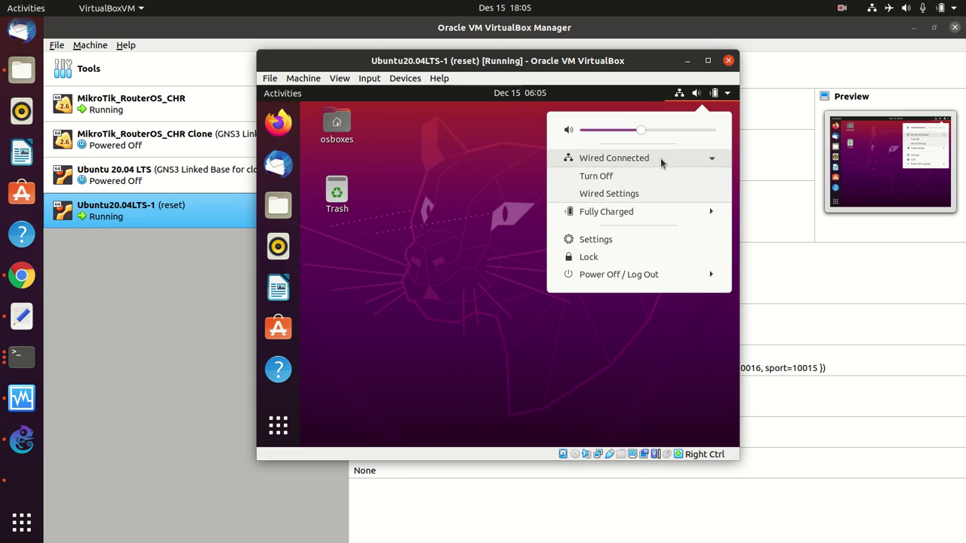
{"action": "left_click", "coordinate": [484, 186]}
{"action": "left_click", "coordinate": [679, 94]}
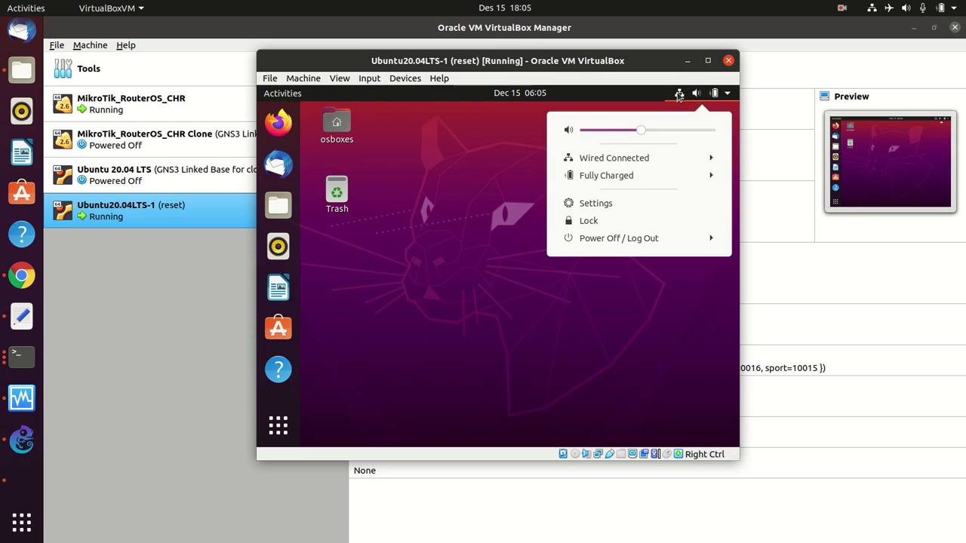
{"action": "left_click", "coordinate": [654, 160]}
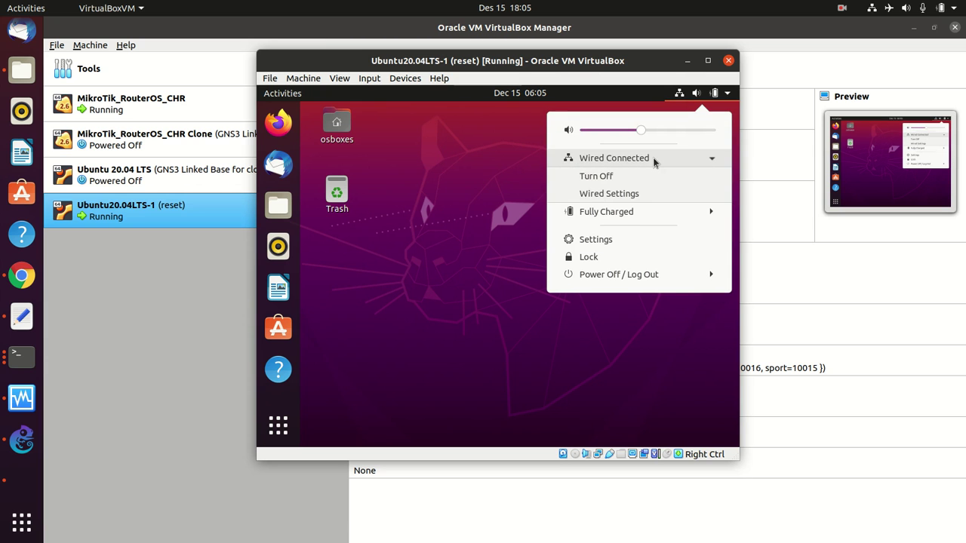
{"action": "left_click", "coordinate": [711, 162]}
{"action": "left_click", "coordinate": [373, 360]}
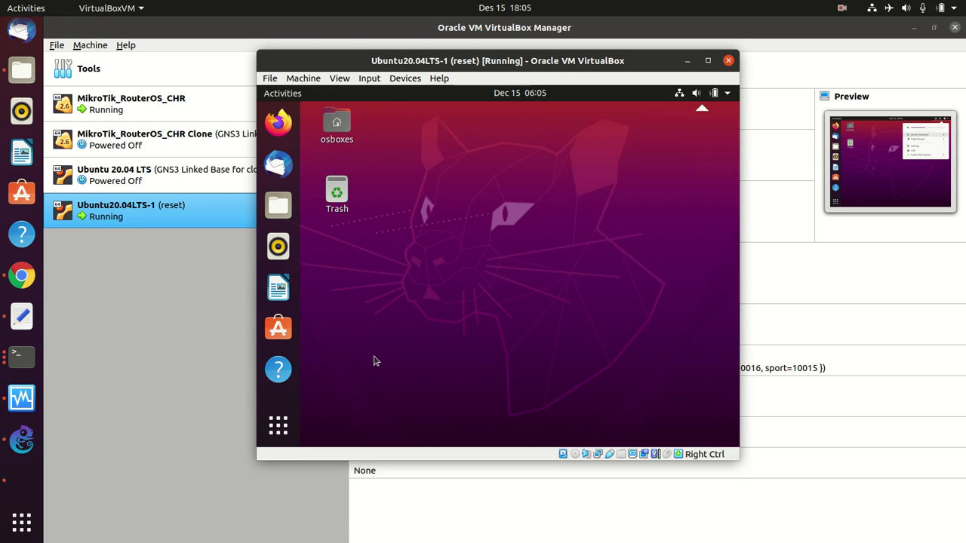
- Search the guest's applications for 'terminal' and launch Terminal
{"action": "left_click", "coordinate": [279, 426]}
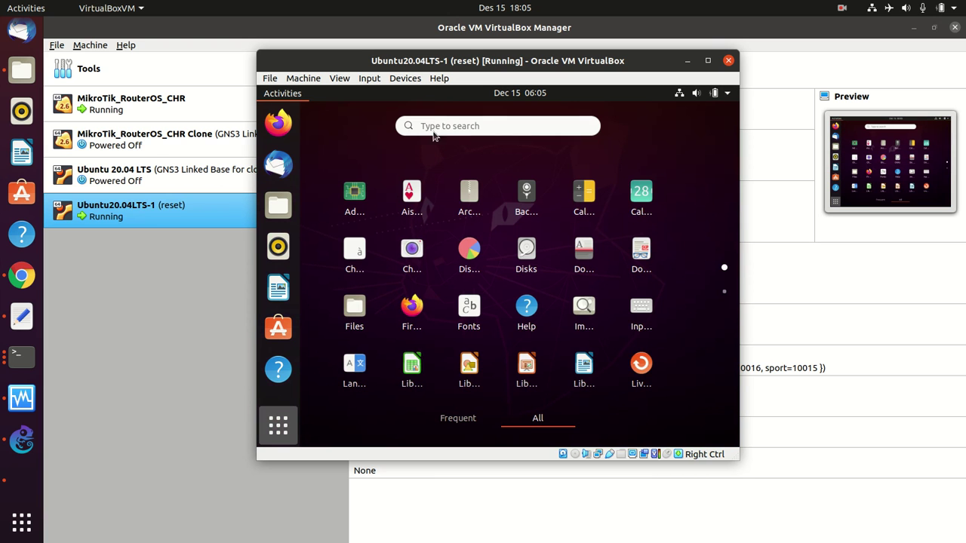
{"action": "left_click", "coordinate": [432, 126]}
{"action": "type", "text": "tel"}
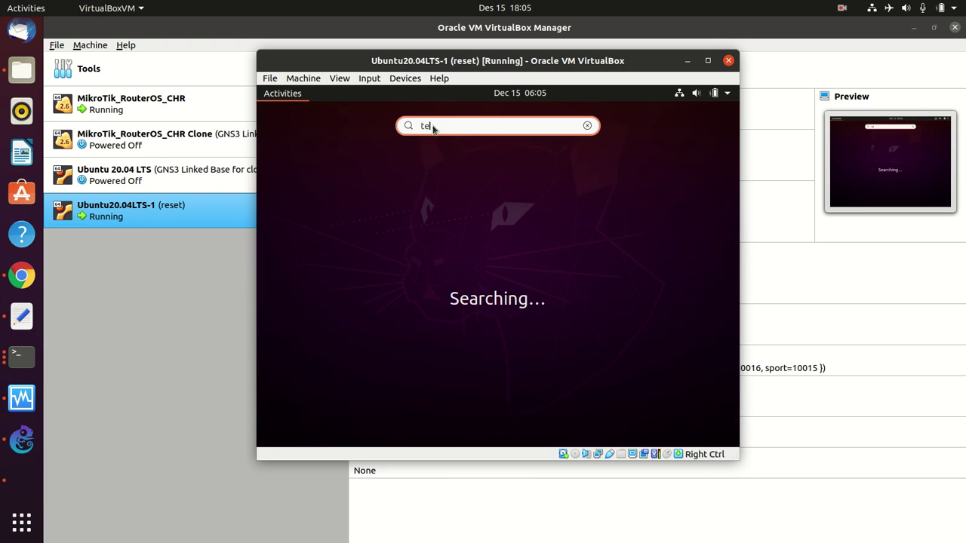
{"action": "type", "text": "rmin"}
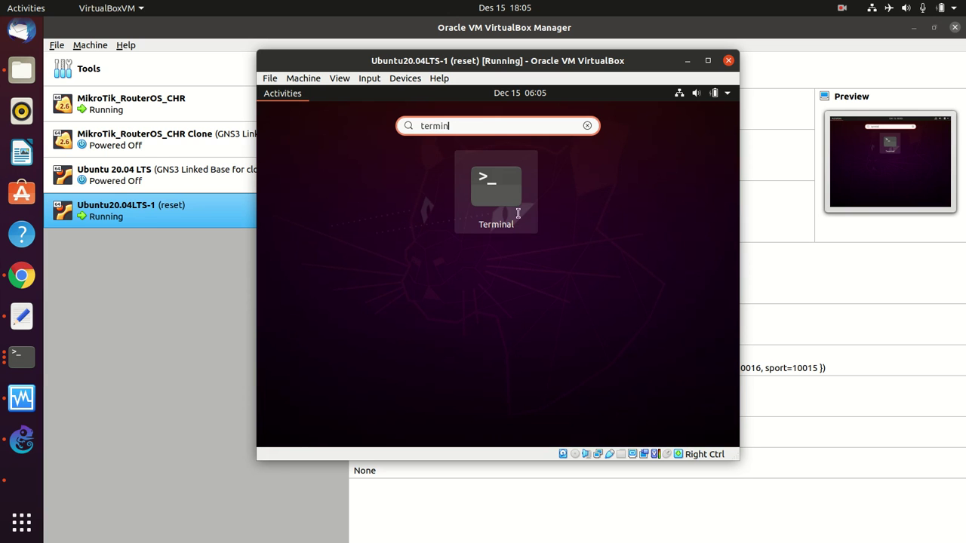
{"action": "left_click", "coordinate": [487, 200]}
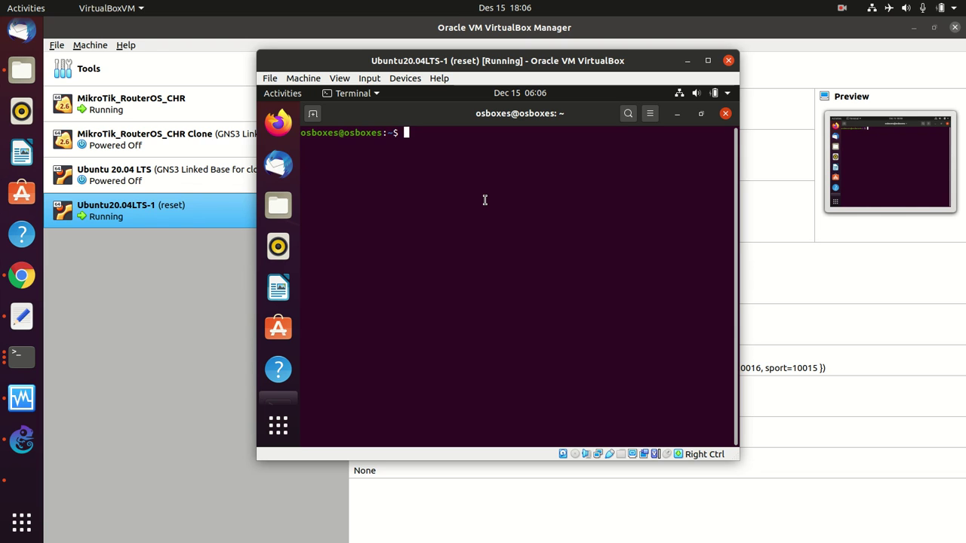
- Run 'ip ad' and highlight enp0s3's address 100.100.100.252/24 in the output
{"action": "type", "text": "ip ad"}
{"action": "key", "text": "Return"}
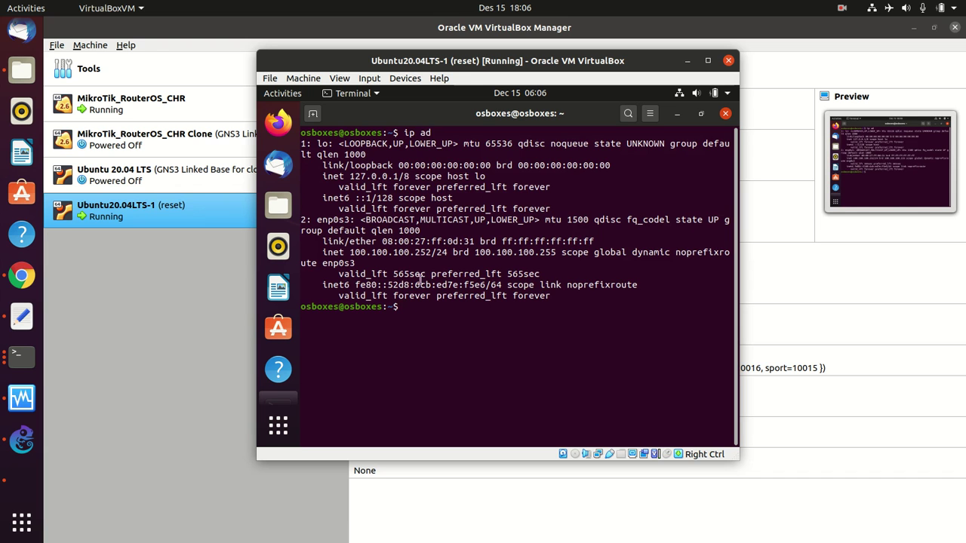
{"action": "left_click_drag", "start_coordinate": [352, 255], "coordinate": [429, 257]}
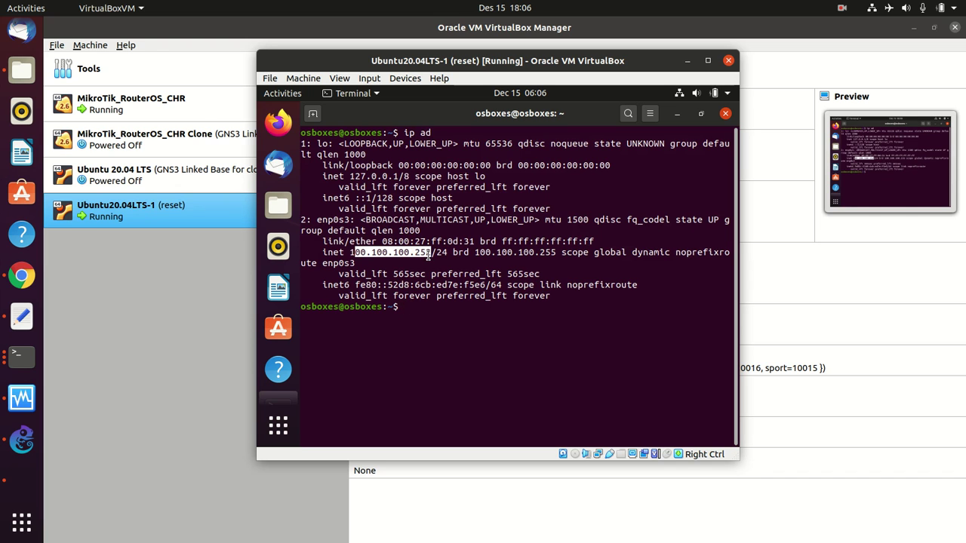
{"action": "left_click_drag", "start_coordinate": [350, 255], "coordinate": [411, 256]}
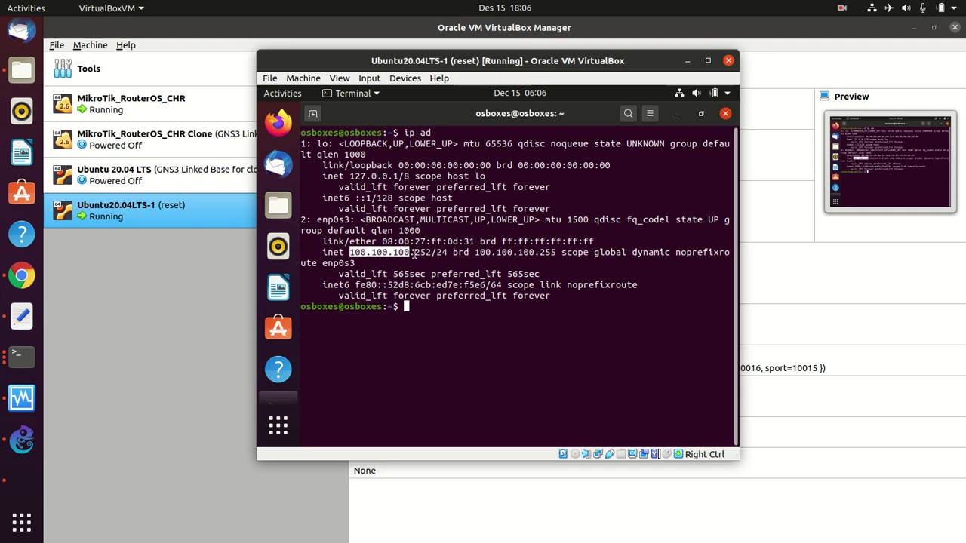
{"action": "mouse_move", "coordinate": [414, 256]}
{"action": "left_mouse_down"}
{"action": "mouse_move", "coordinate": [439, 255]}
{"action": "mouse_move", "coordinate": [430, 254]}
{"action": "left_mouse_up"}
- Ping 100.100.100.254 from the Ubuntu guest and stop after two replies with 0% loss
{"action": "left_click", "coordinate": [441, 317]}
{"action": "type", "text": "ping "}
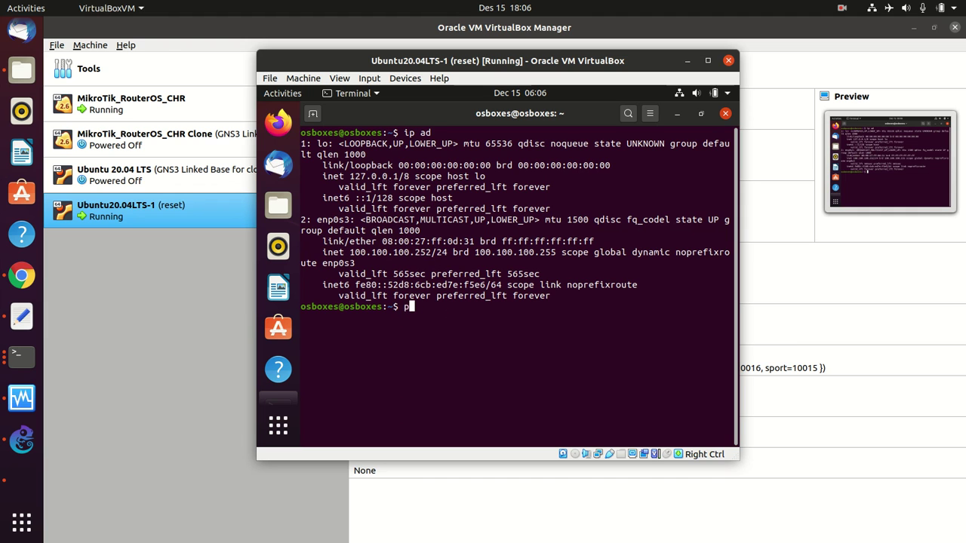
{"action": "type", "text": "ping"}
{"action": "key", "text": "BackSpace"}
{"action": "key", "text": "BackSpace"}
{"action": "key", "text": "BackSpace"}
{"action": "key", "text": "BackSpace"}
{"action": "type", "text": "100.100.100.254"}
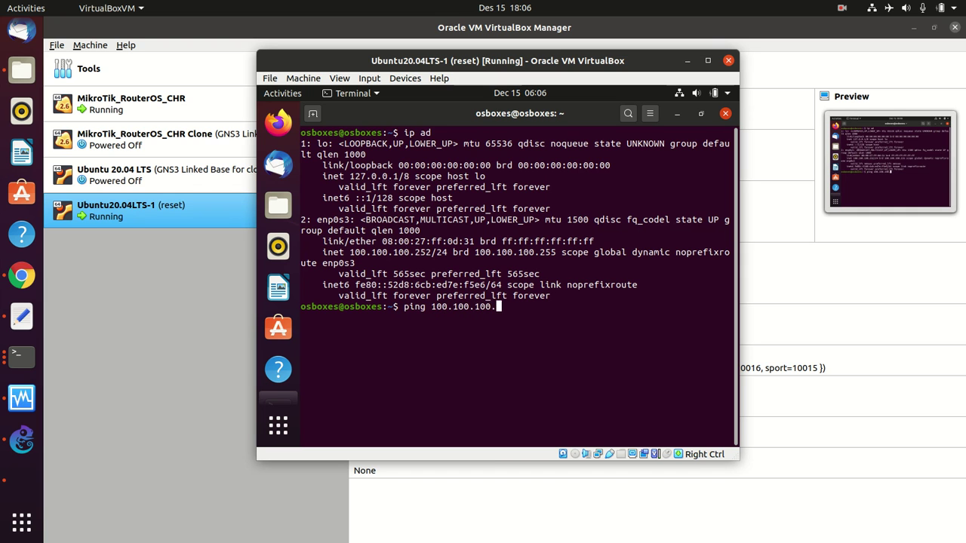
{"action": "key", "text": "Return"}
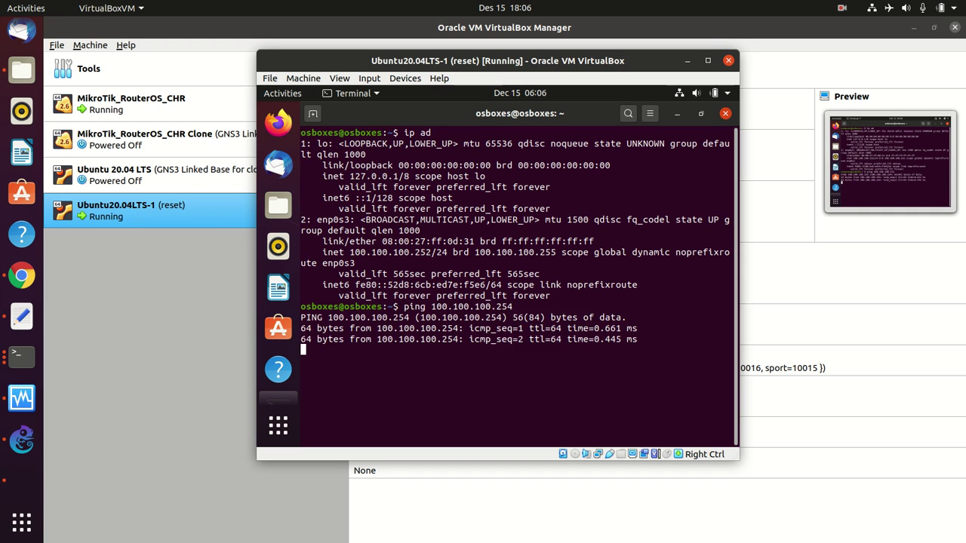
{"action": "key", "text": "ctrl+c"}
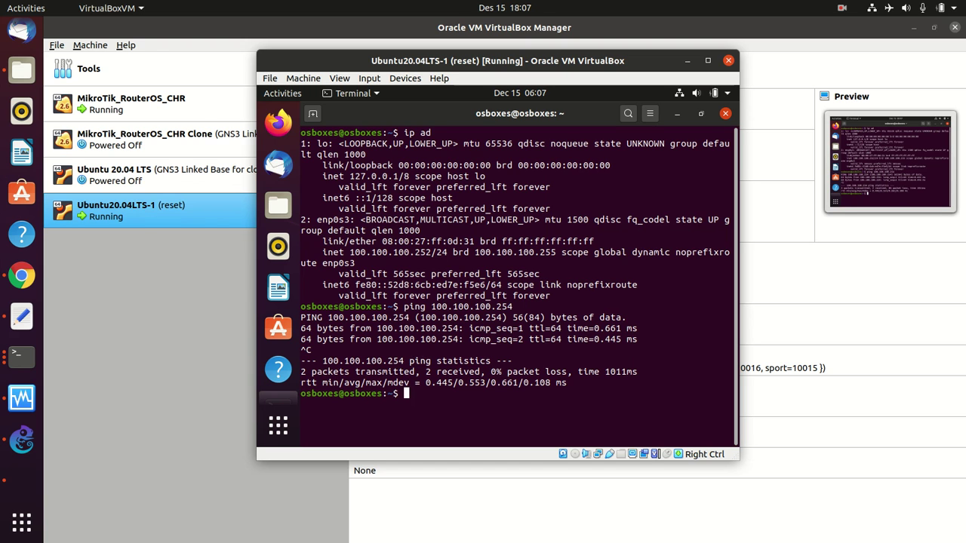
{"action": "left_click", "coordinate": [9, 438]}
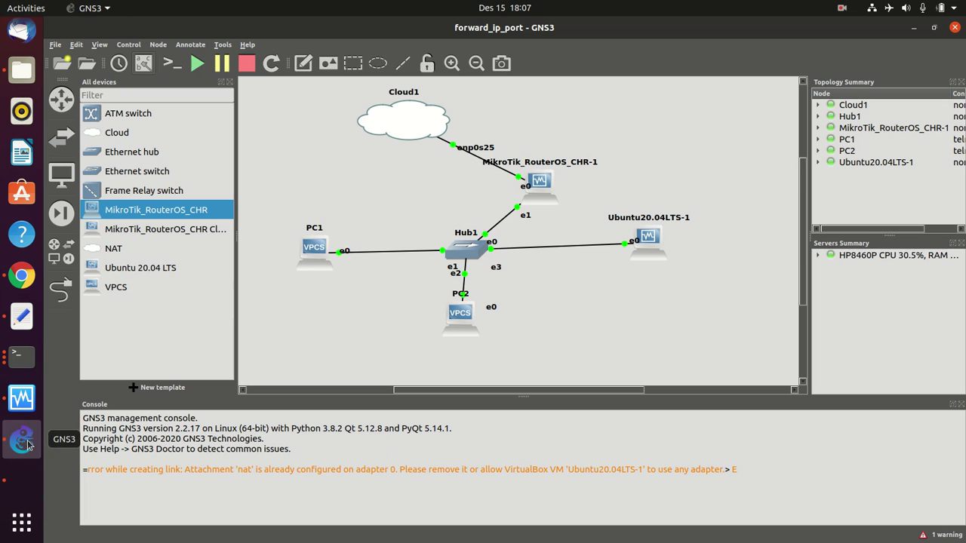
- Cycle through the VirtualBox, GNS3 and Chrome windows to reach the Firefox MikroTik NAT forwarding article
{"action": "left_click", "coordinate": [27, 395]}
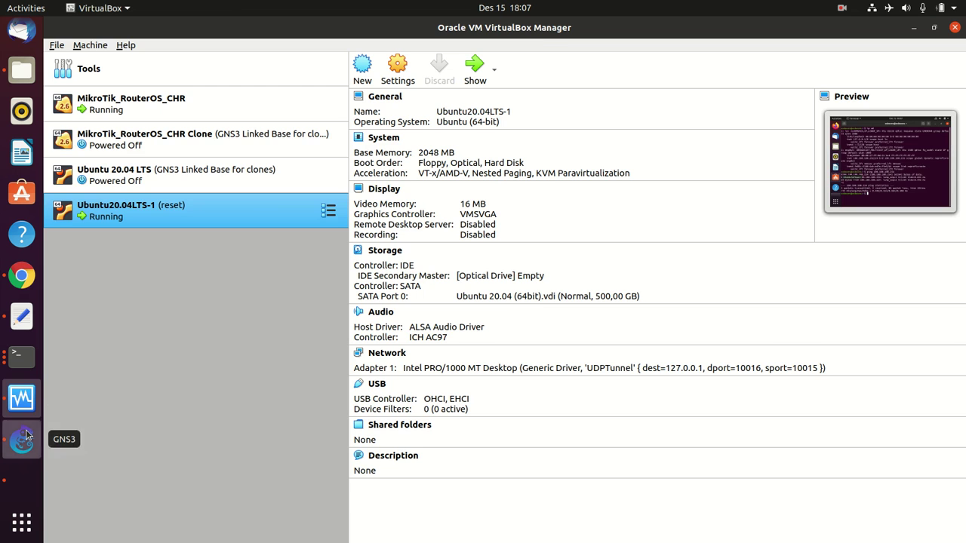
{"action": "left_click", "coordinate": [25, 437]}
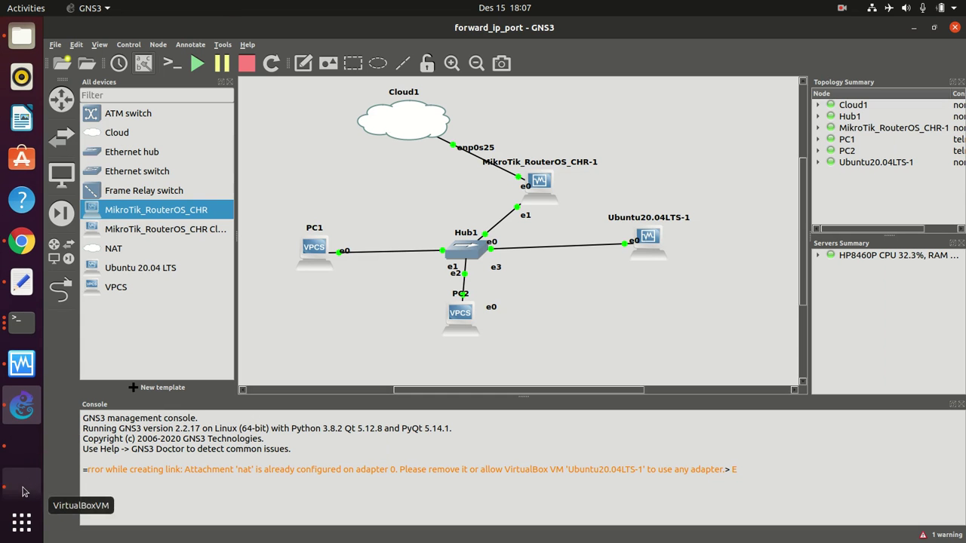
{"action": "left_click", "coordinate": [21, 453]}
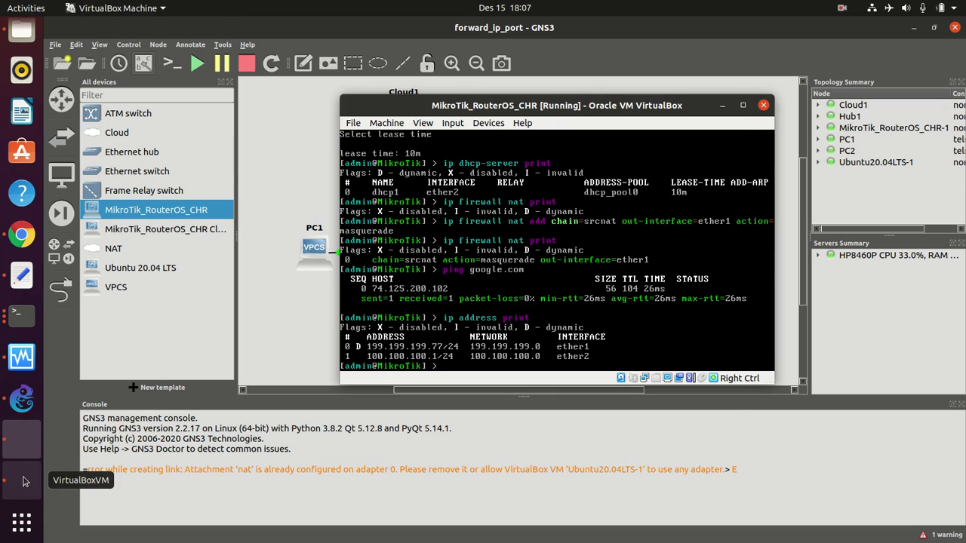
{"action": "left_click", "coordinate": [21, 454]}
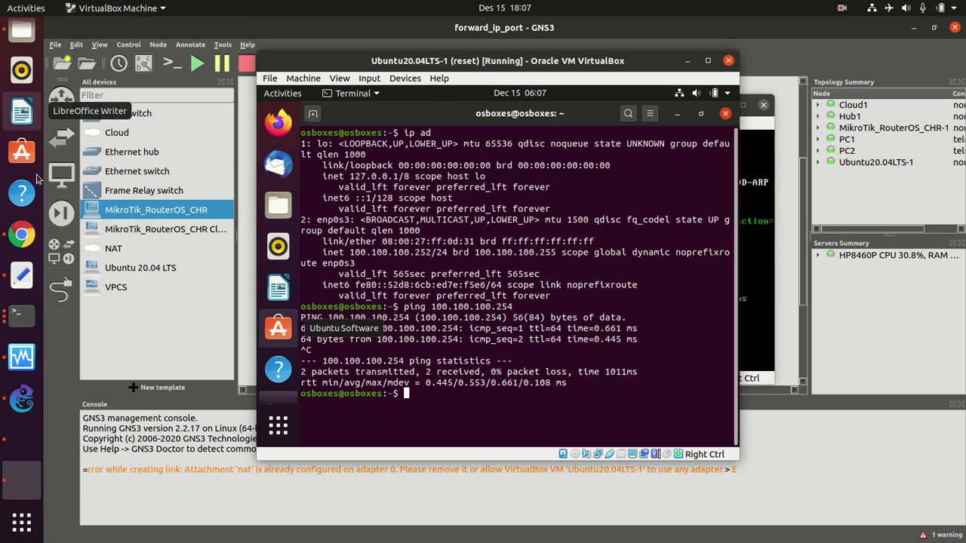
{"action": "left_click", "coordinate": [25, 234]}
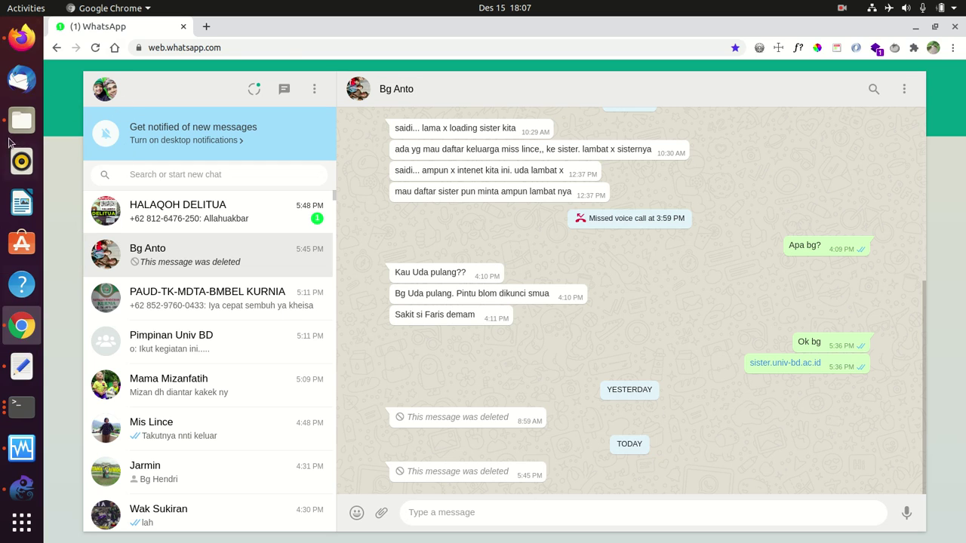
{"action": "left_click", "coordinate": [22, 42]}
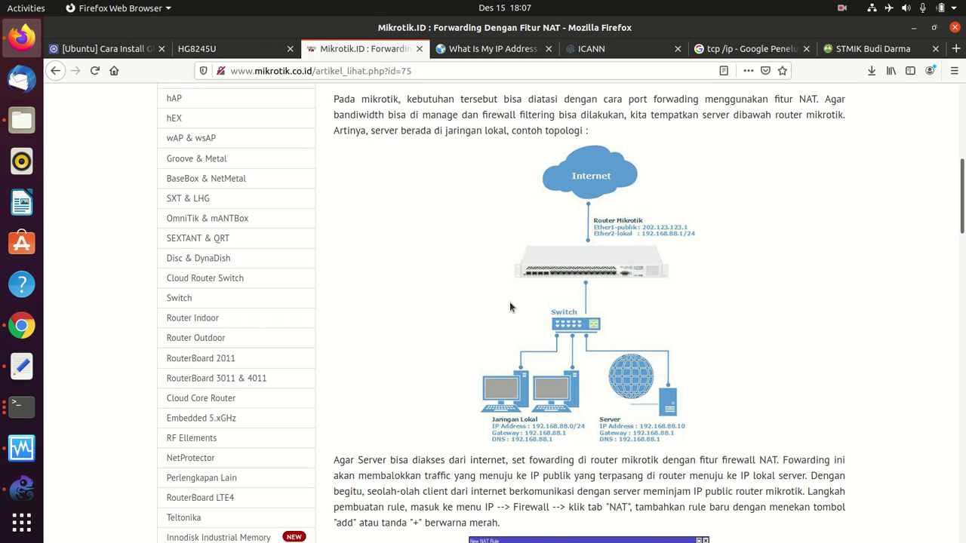